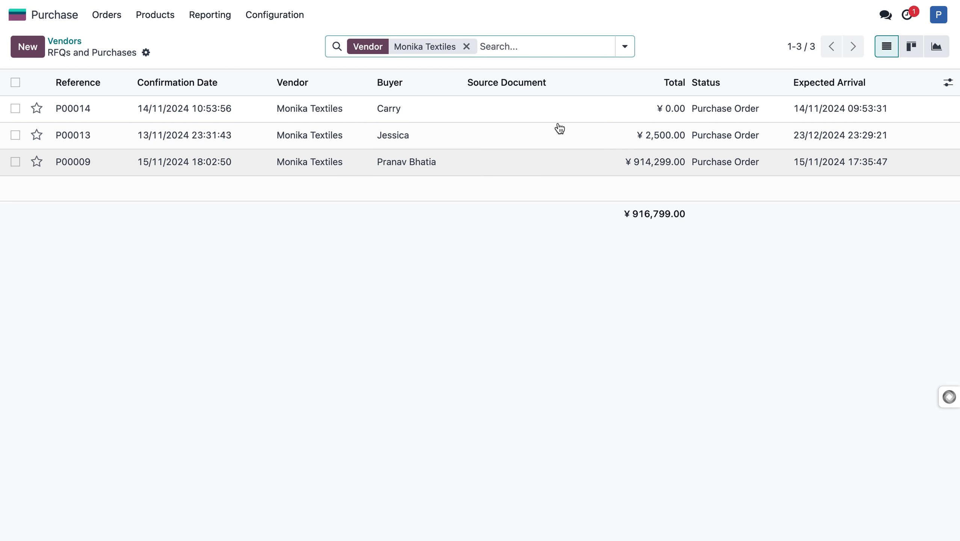
Return to the vendor list and review the purchase orders of Fuda Textiles.
left_click(58, 44)
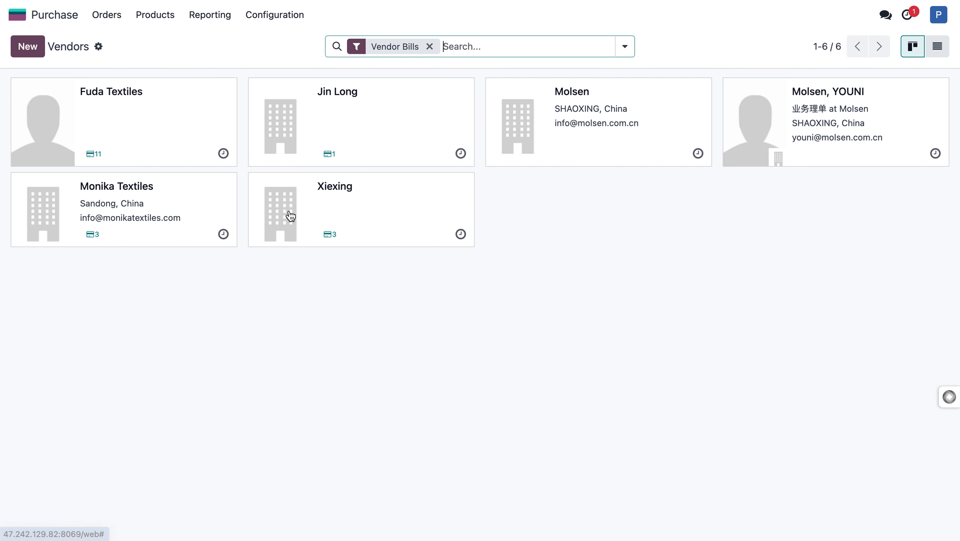
left_click(93, 152)
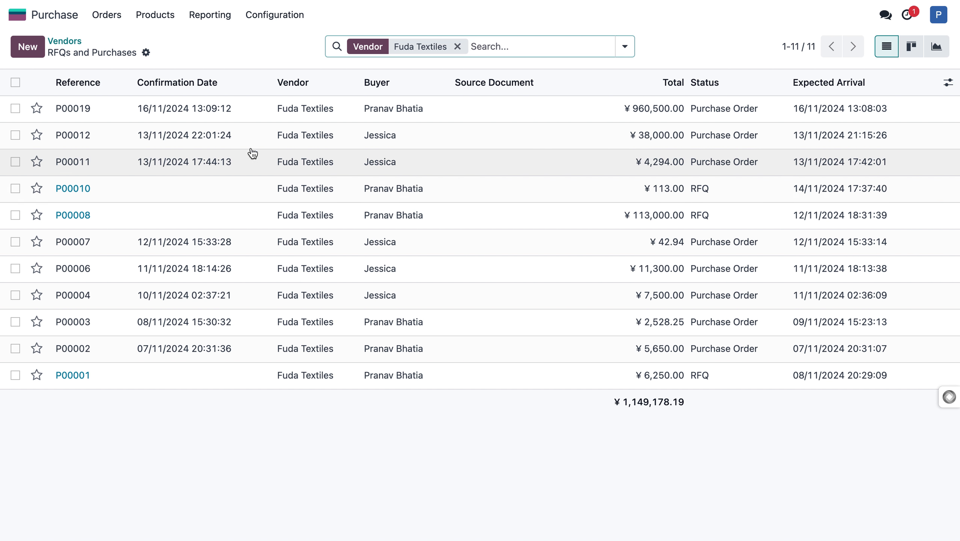
left_click(78, 41)
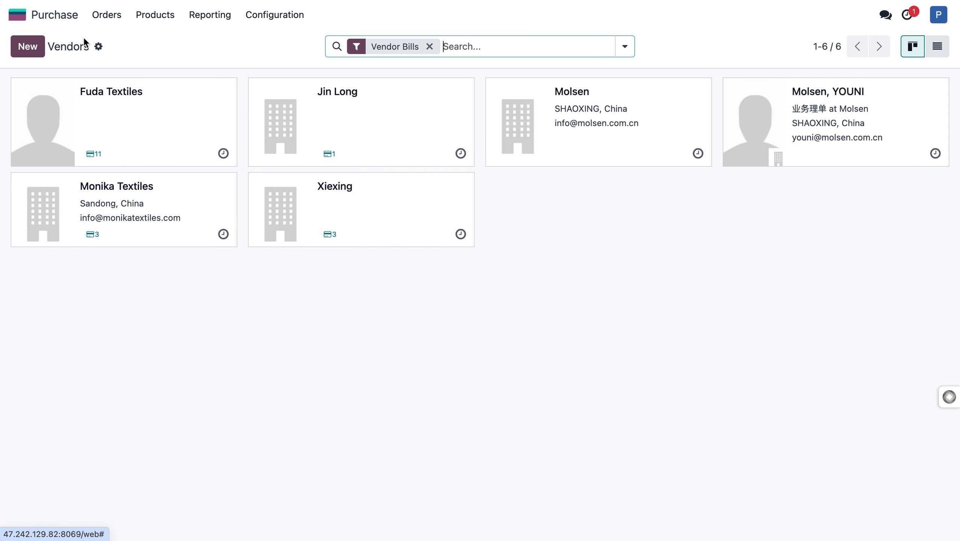
left_click(56, 15)
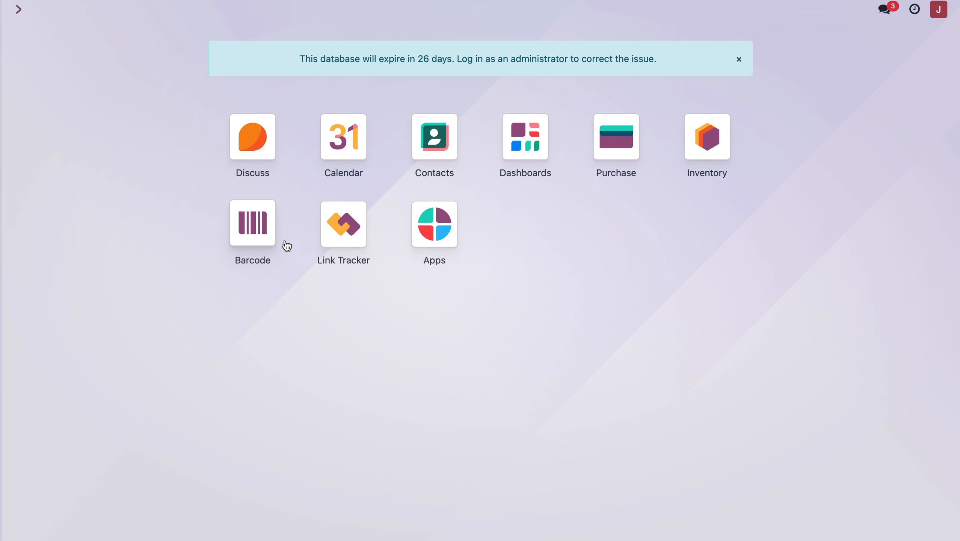
Switch to the Inventory app and open its product list.
left_click(614, 148)
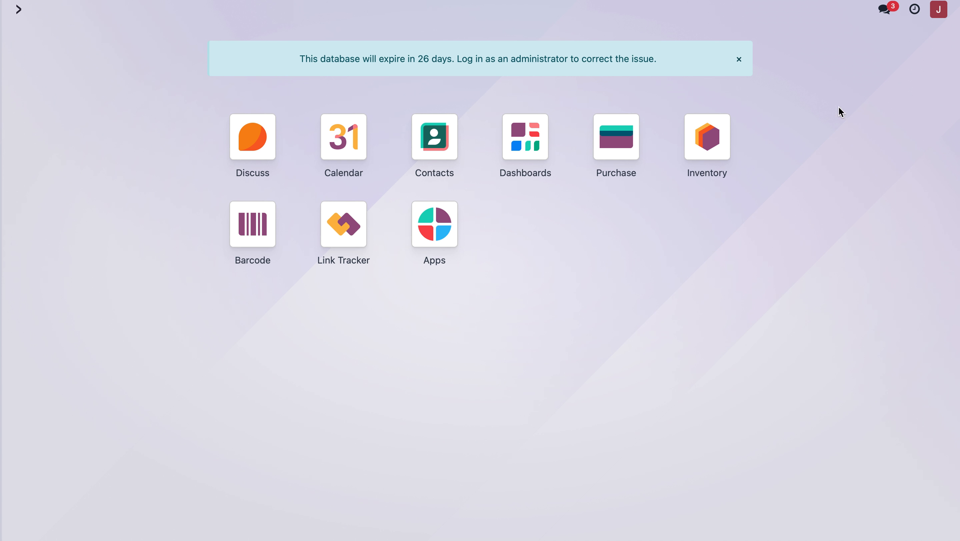
left_click(707, 153)
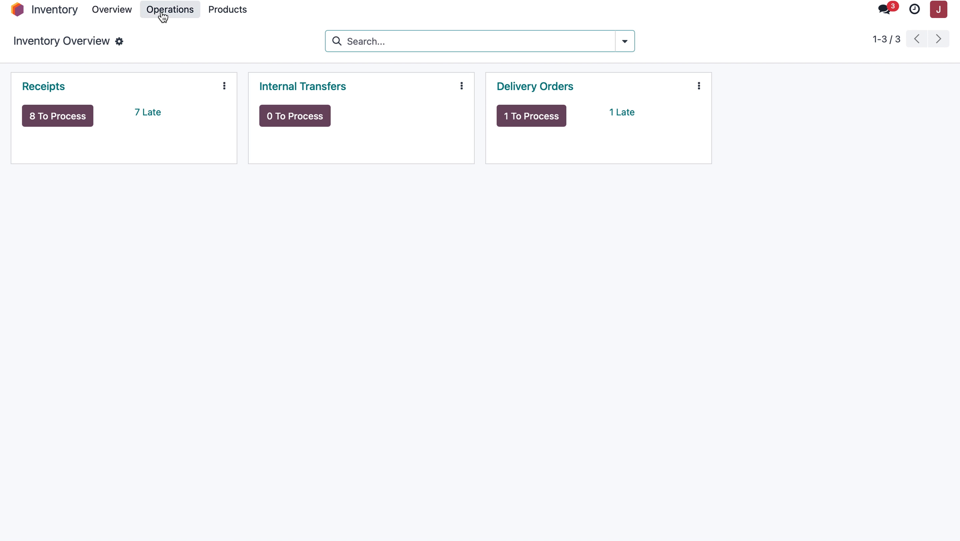
left_click(224, 16)
left_click(245, 35)
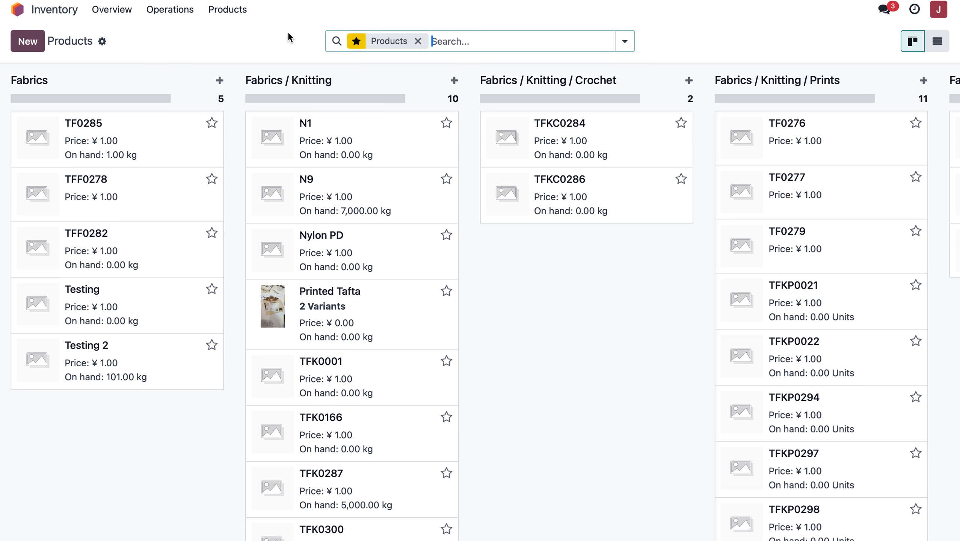
type("molsen")
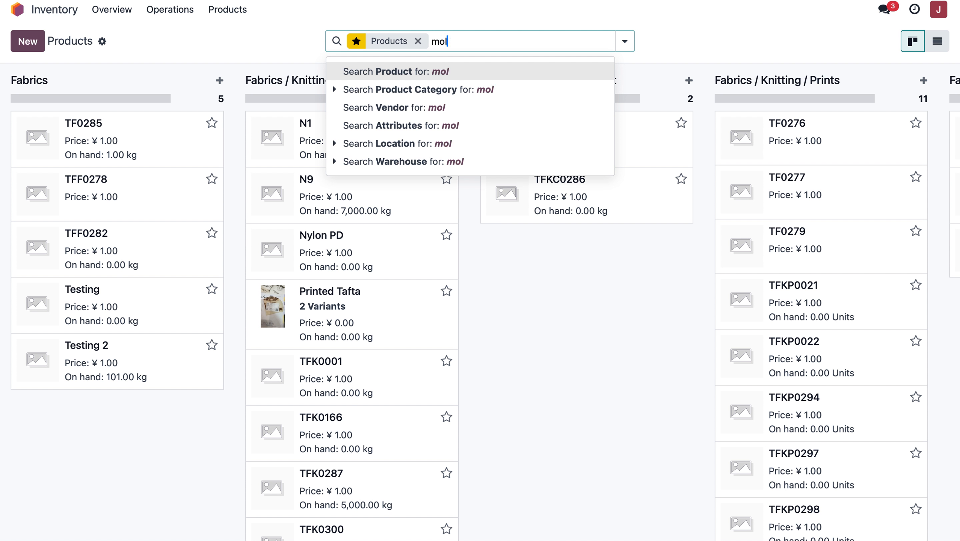
key("Return")
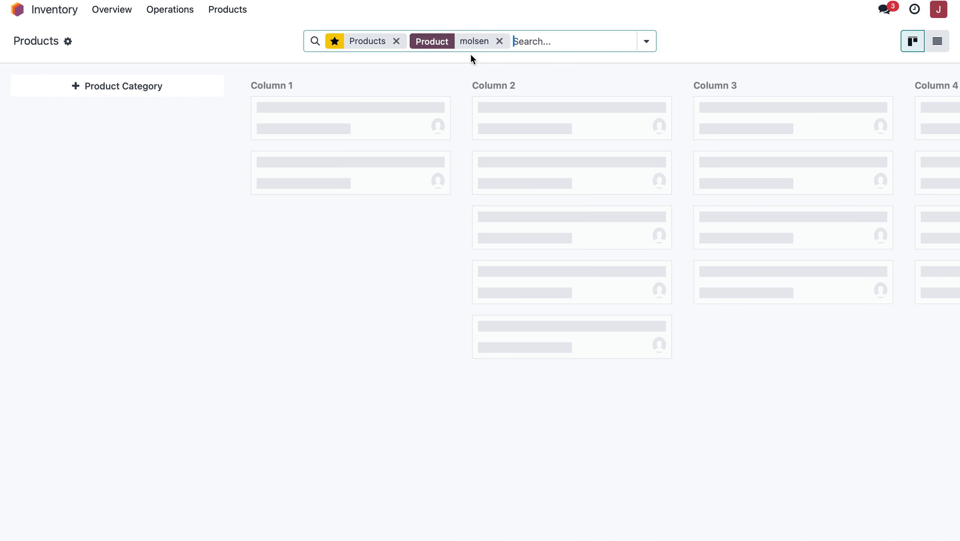
left_click(499, 41)
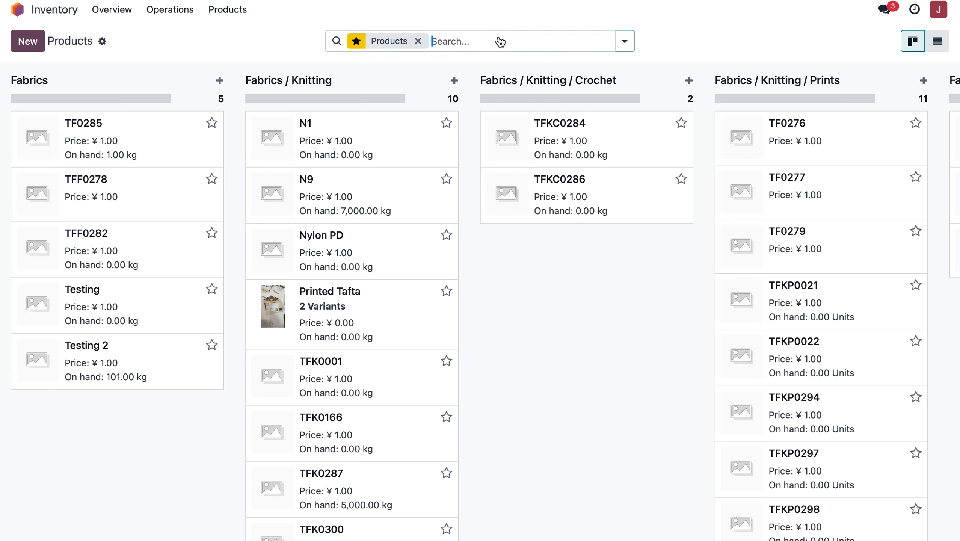
Filter the products by vendor "mol" and open product TFK0308.
type("mpol")
key("BackSpace")
key("BackSpace")
key("BackSpace")
type("ol")
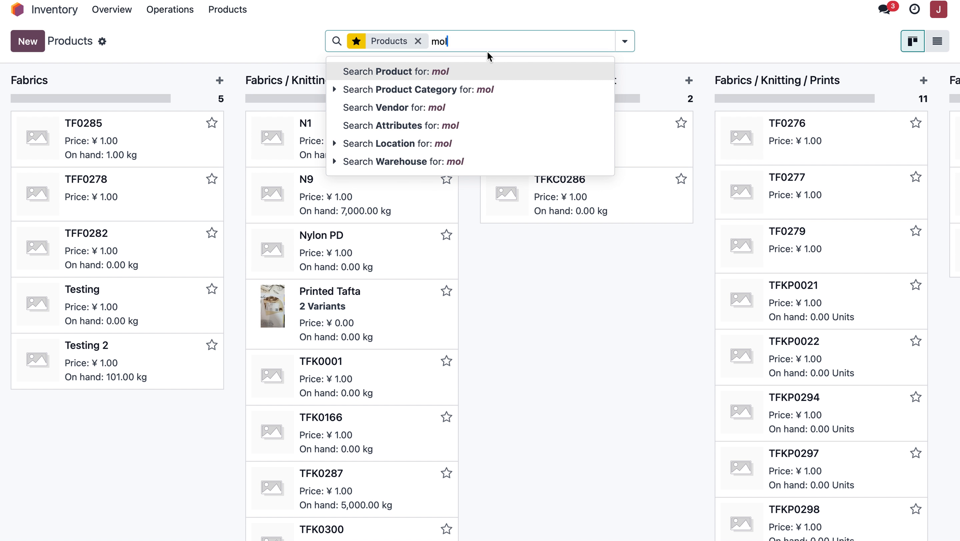
left_click(452, 113)
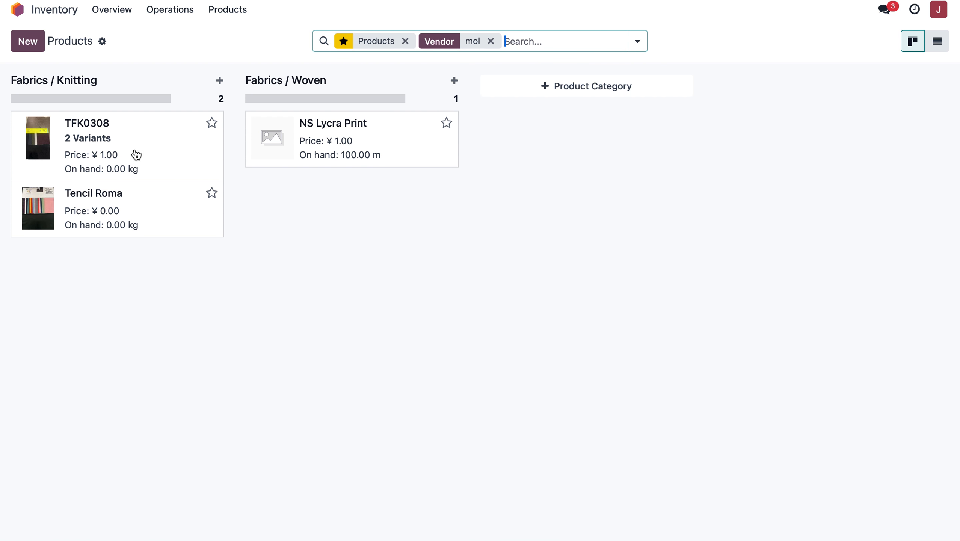
left_click(137, 155)
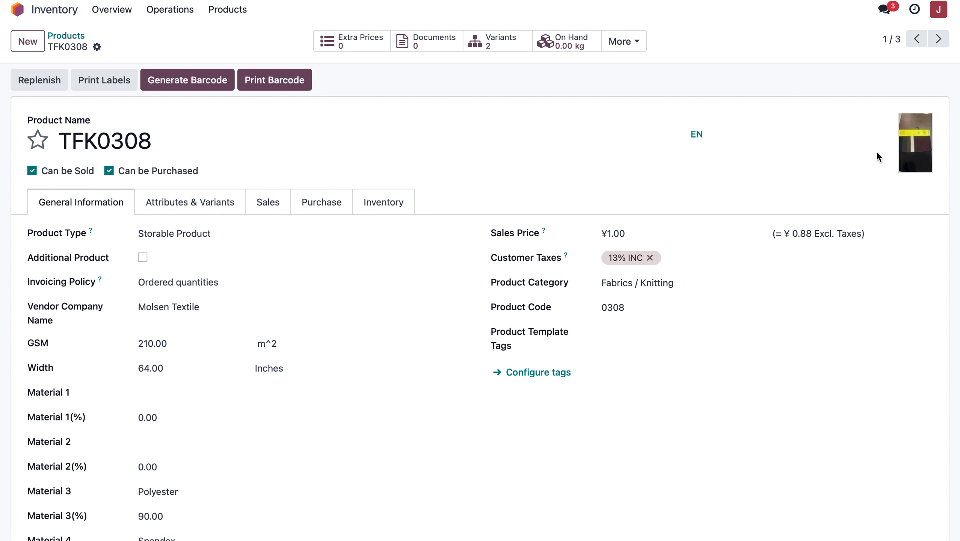
Rename product TFK0308 as "MD JQD #5", save it, and view its attributes and variants.
left_click_drag(213, 133, 1, 132)
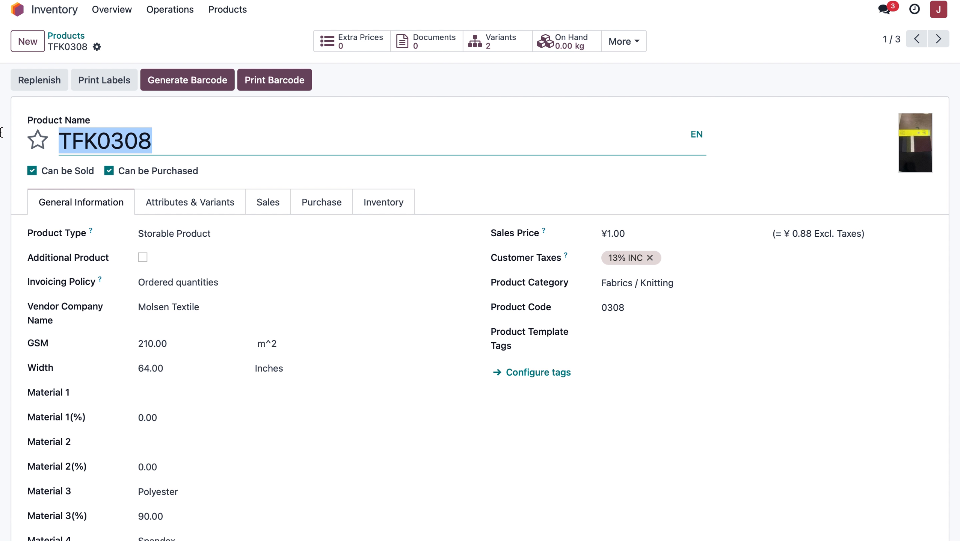
type("MD J")
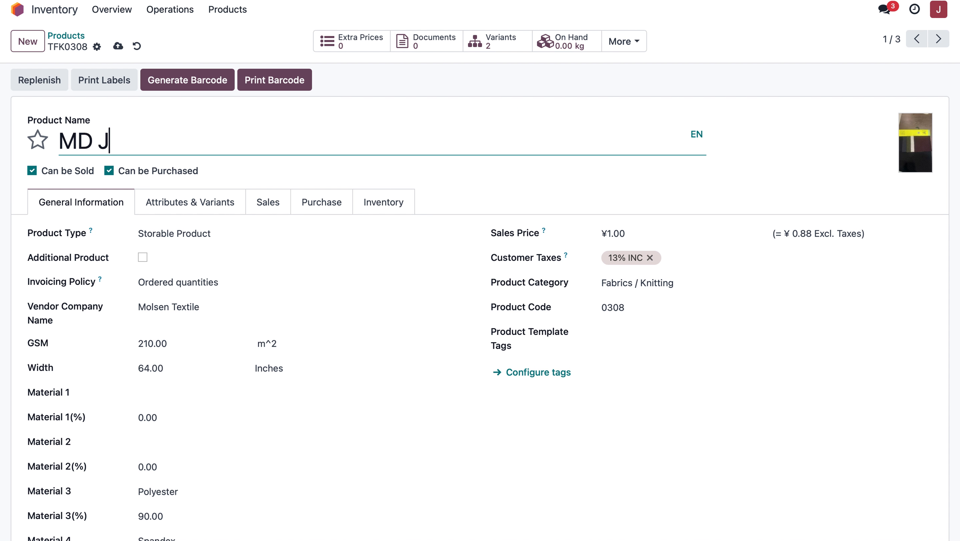
type("QD #5")
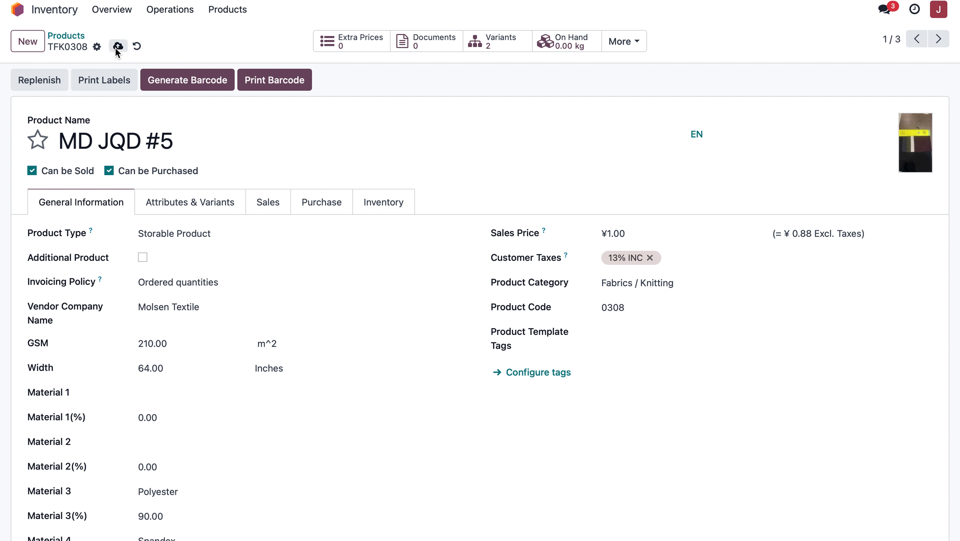
left_click(118, 46)
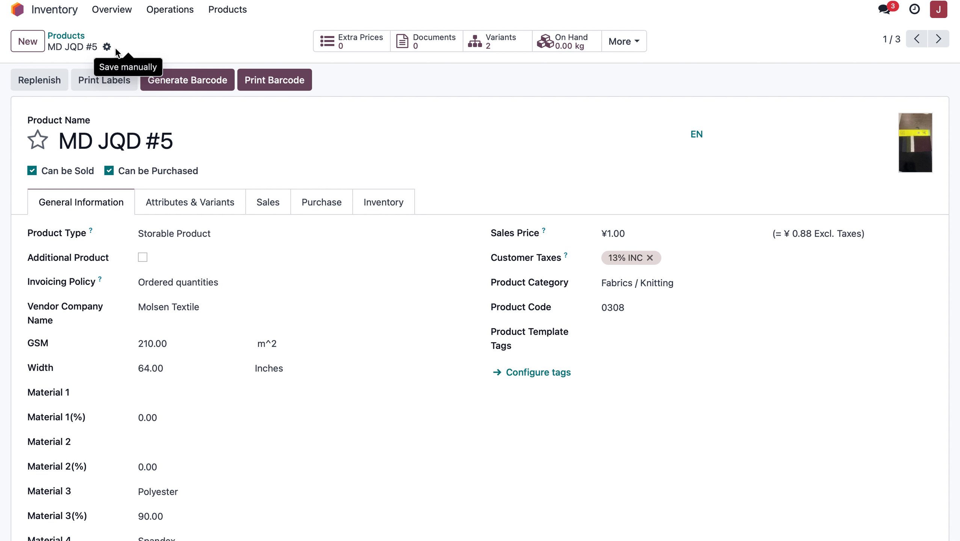
left_click(229, 210)
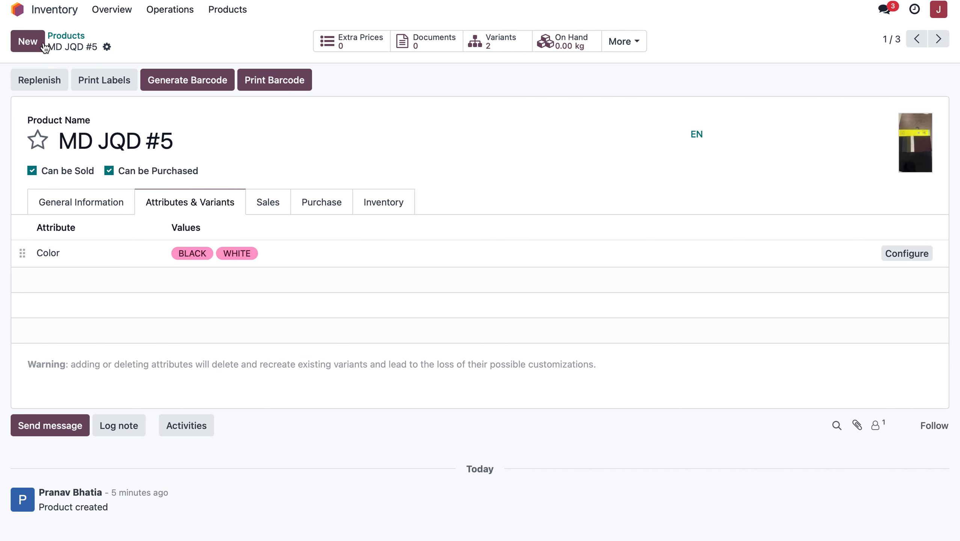
Switch to the Purchase app and create a new request for quotation with Molsen Textile as the vendor.
left_click(55, 12)
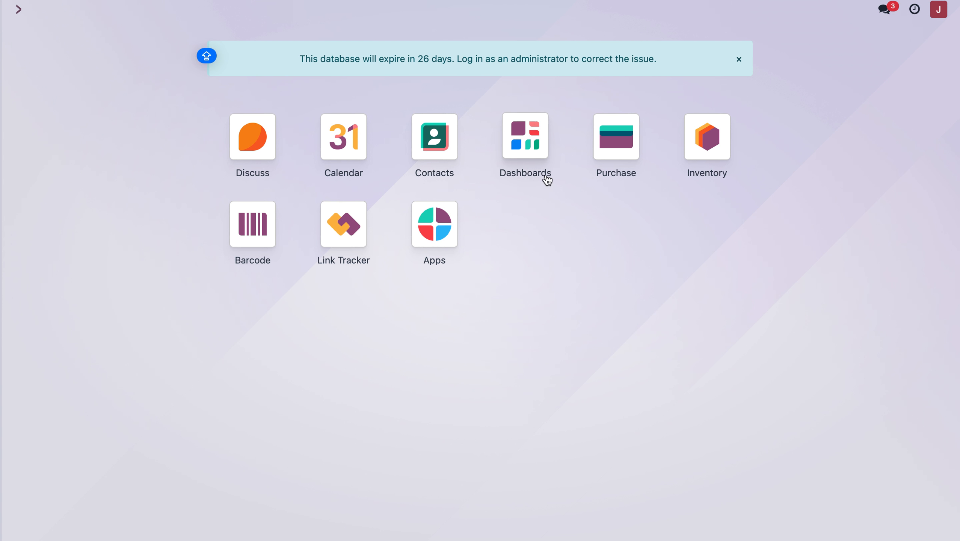
left_click(609, 162)
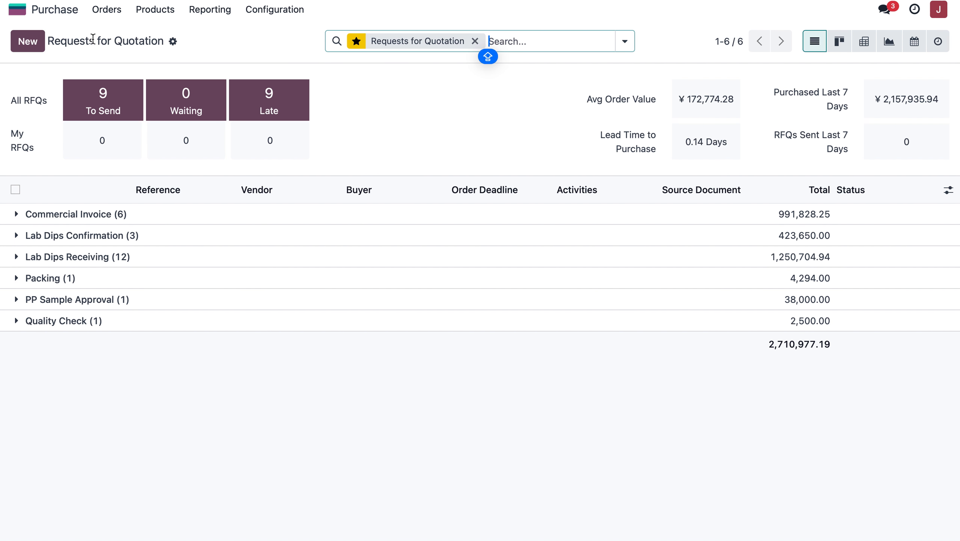
left_click(42, 45)
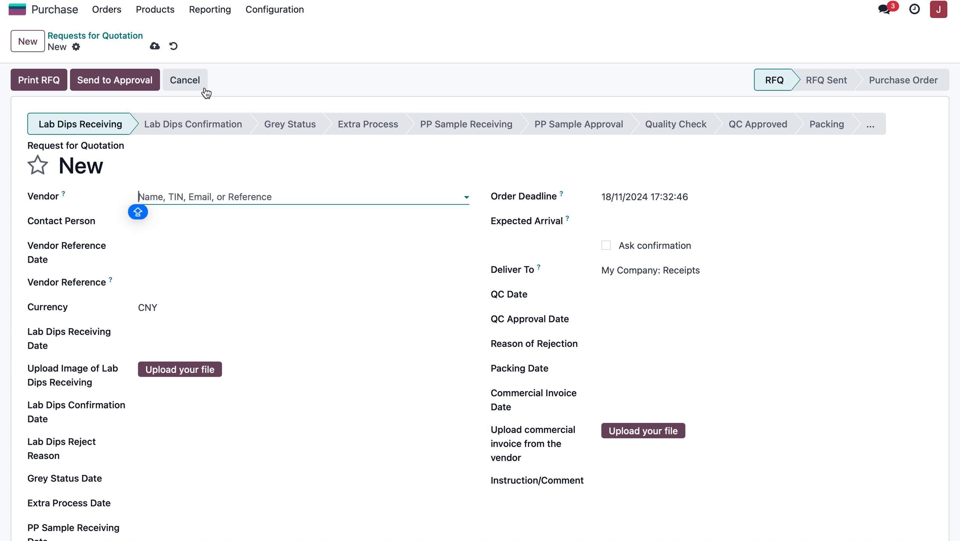
type("MOLSEN")
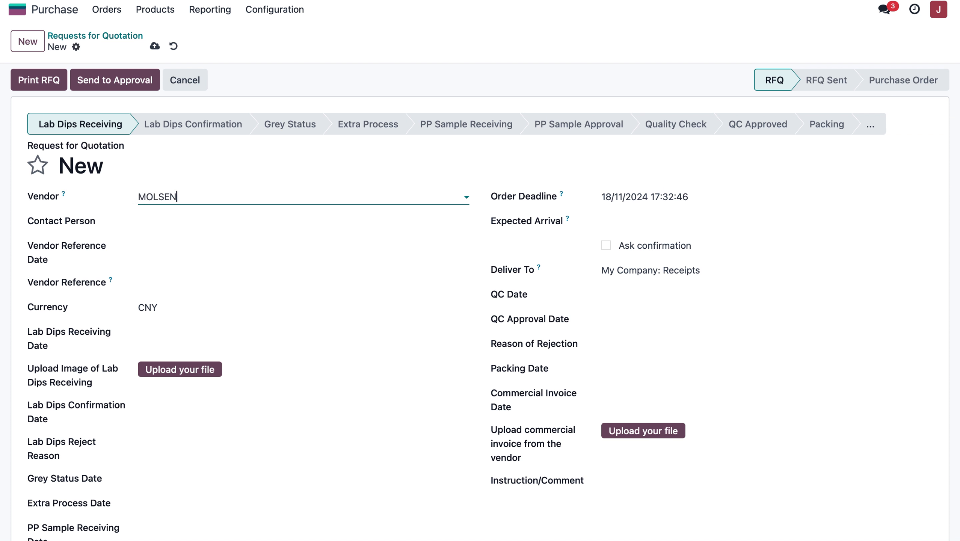
type(" TE")
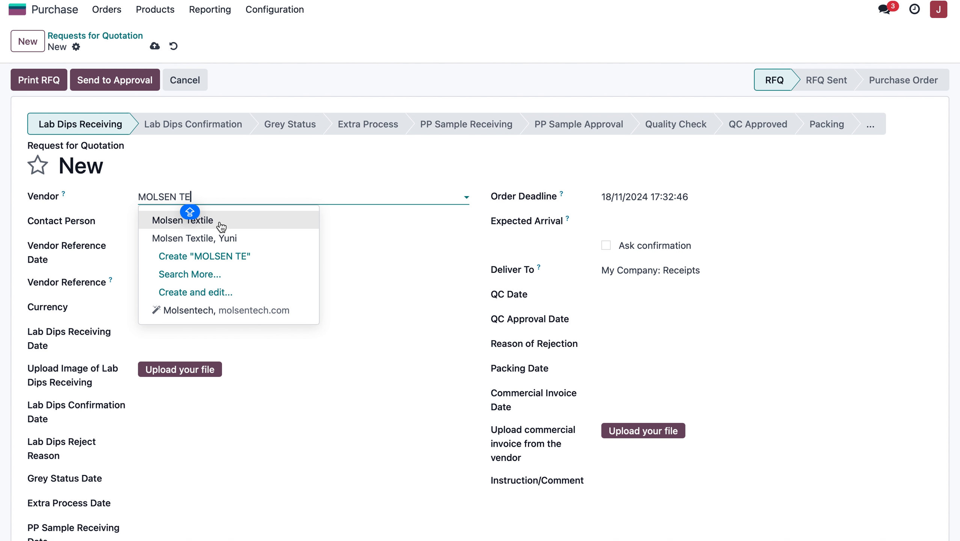
left_click(222, 226)
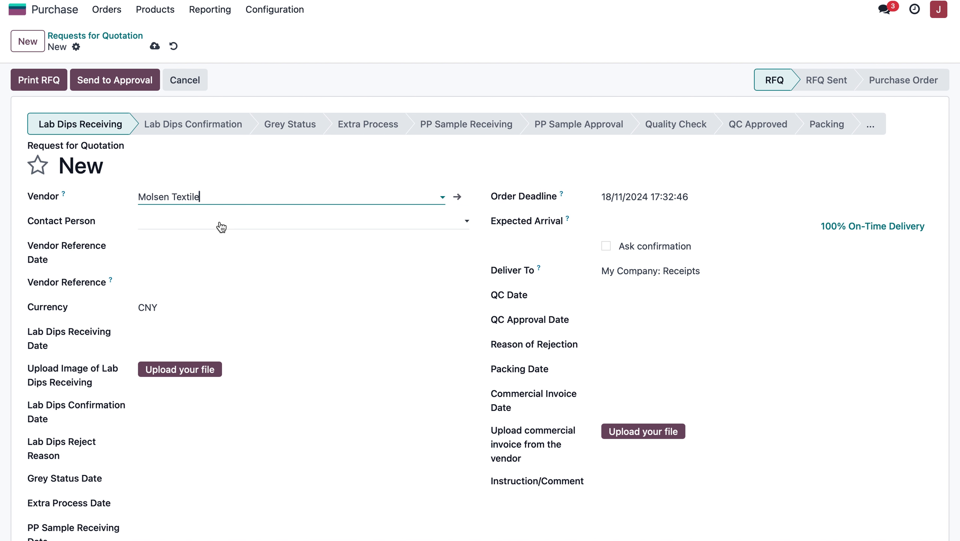
Select the Molsen Textile contact as the contact person on the request for quotation.
left_click(162, 224)
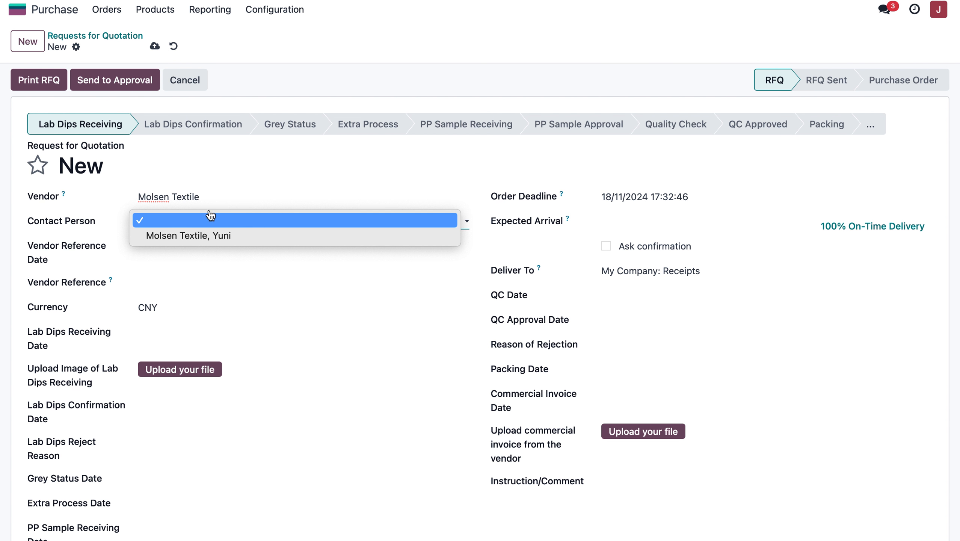
left_click(169, 236)
left_click(170, 224)
left_click(176, 224)
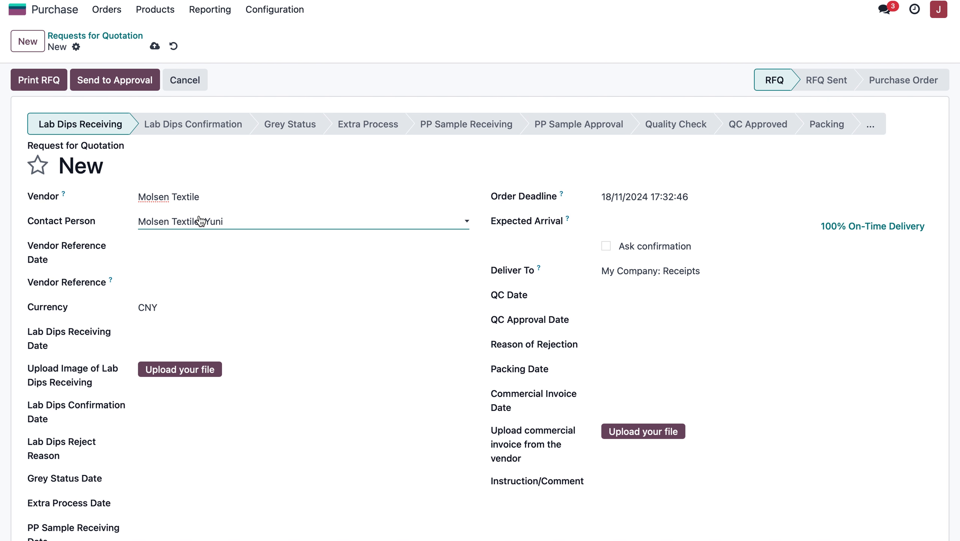
scroll(227, 272, "down", 5)
scroll(228, 275, "up", 4)
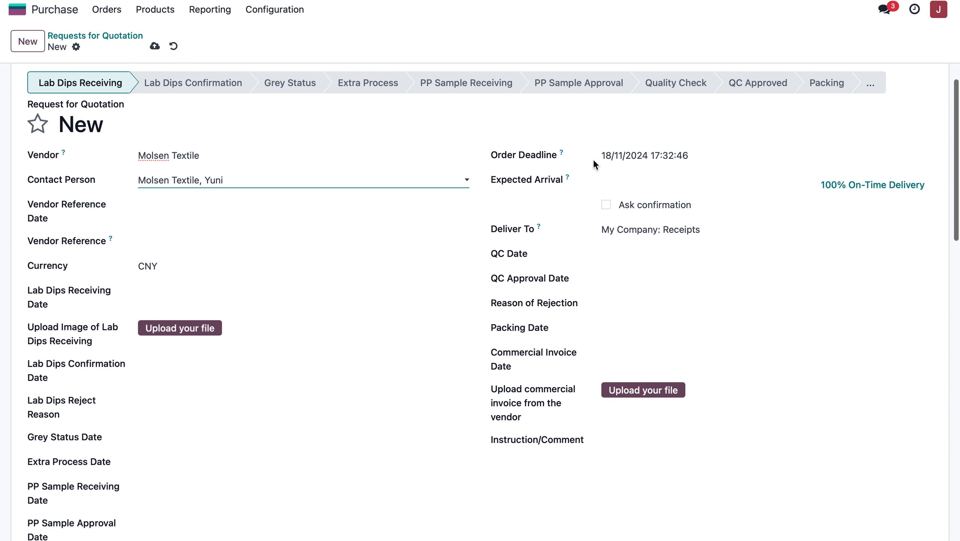
Pick 18/11/2024 as the order deadline and set the expected arrival to 18/12/2024 17:00:00.
left_click(614, 156)
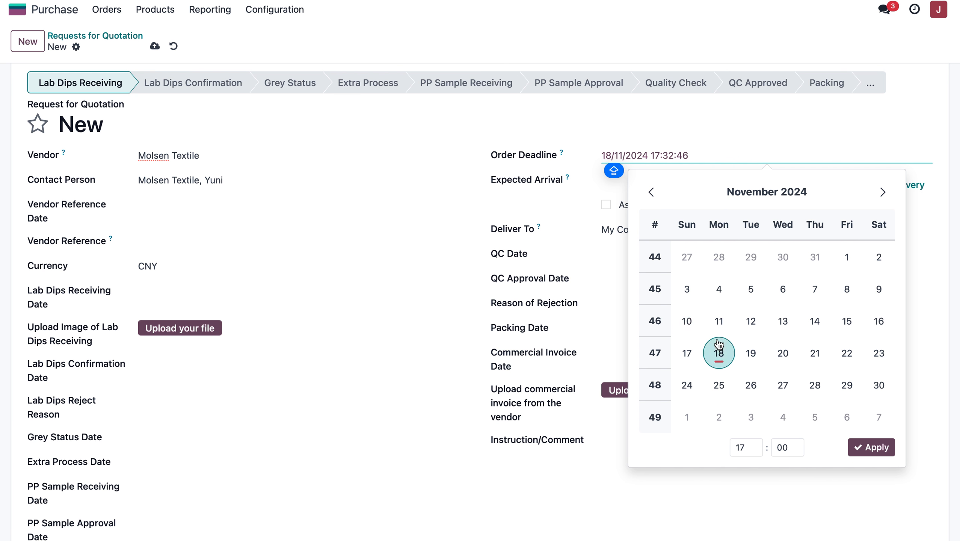
left_click(719, 354)
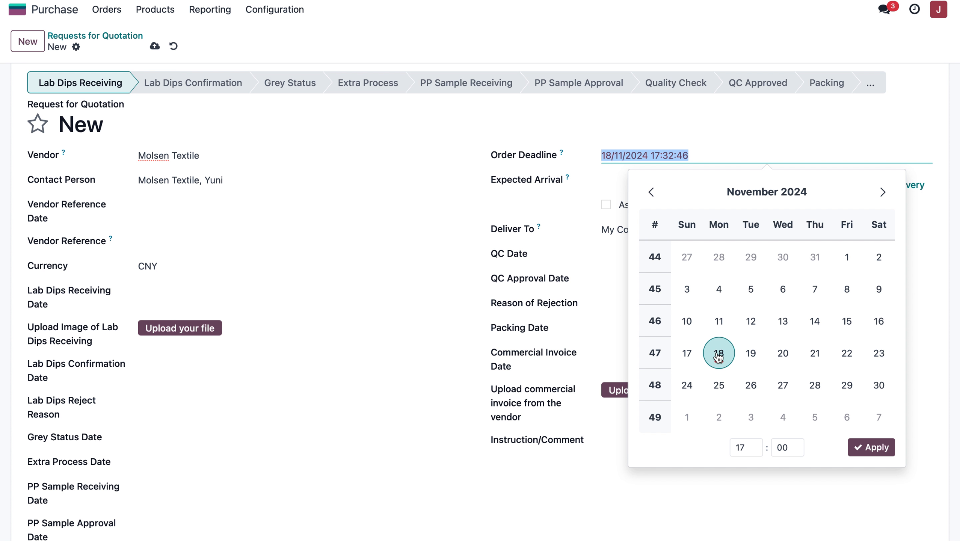
left_click(742, 129)
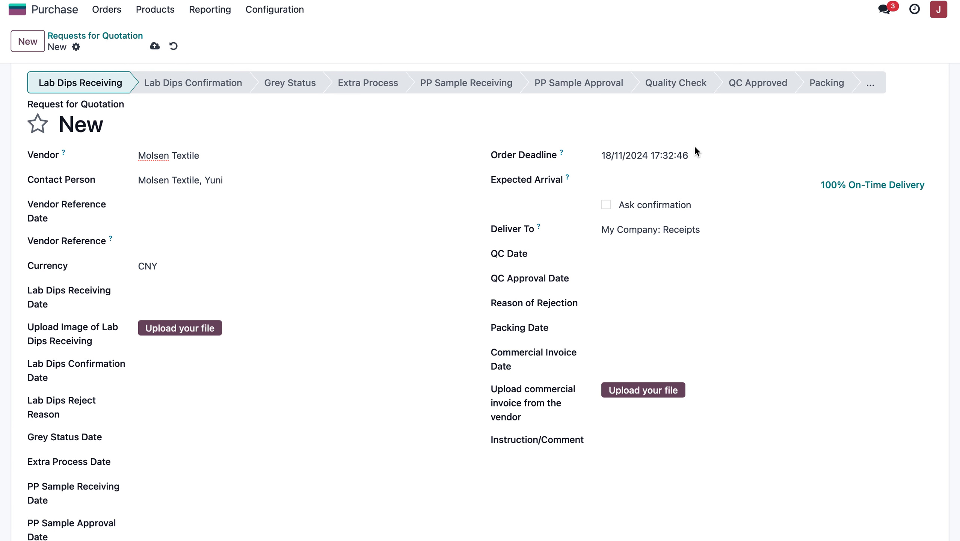
left_click(616, 186)
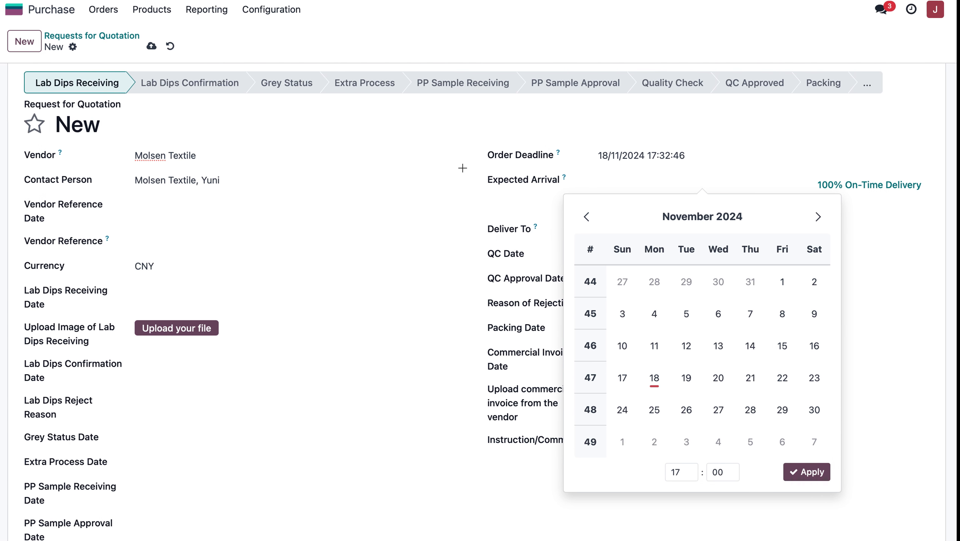
left_click(817, 217)
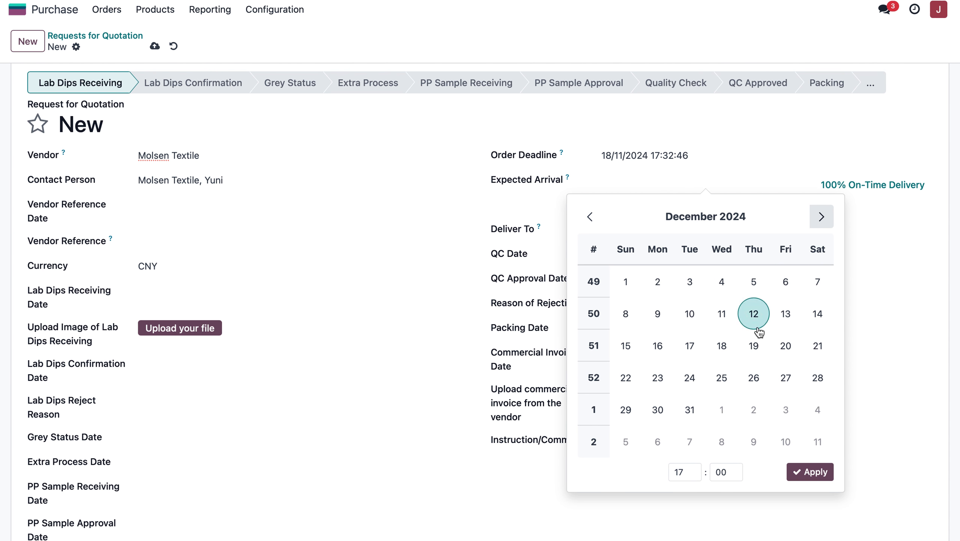
left_click(721, 346)
left_click(734, 71)
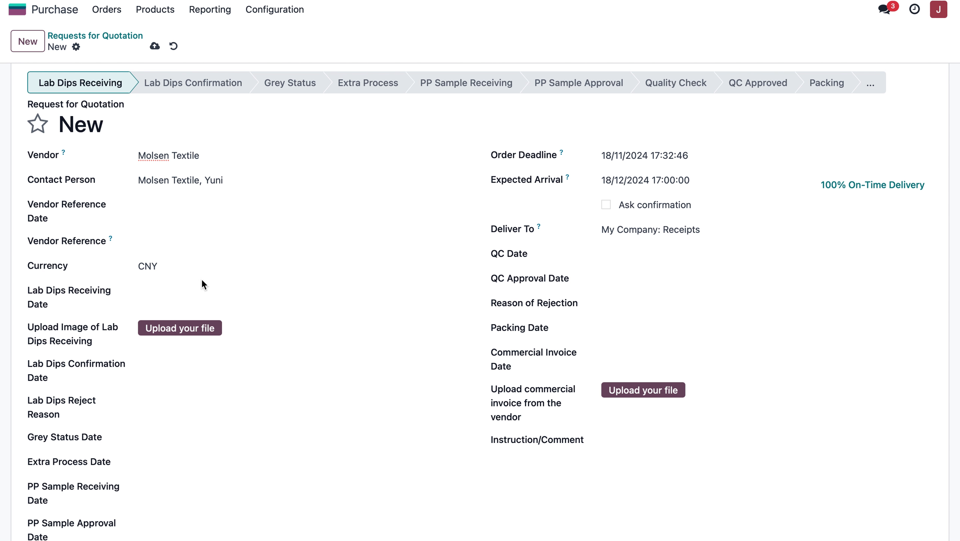
Add the BLACK and WHITE variants of MD JQD #5 as product lines on the request for quotation.
scroll(201, 279, "down", 10)
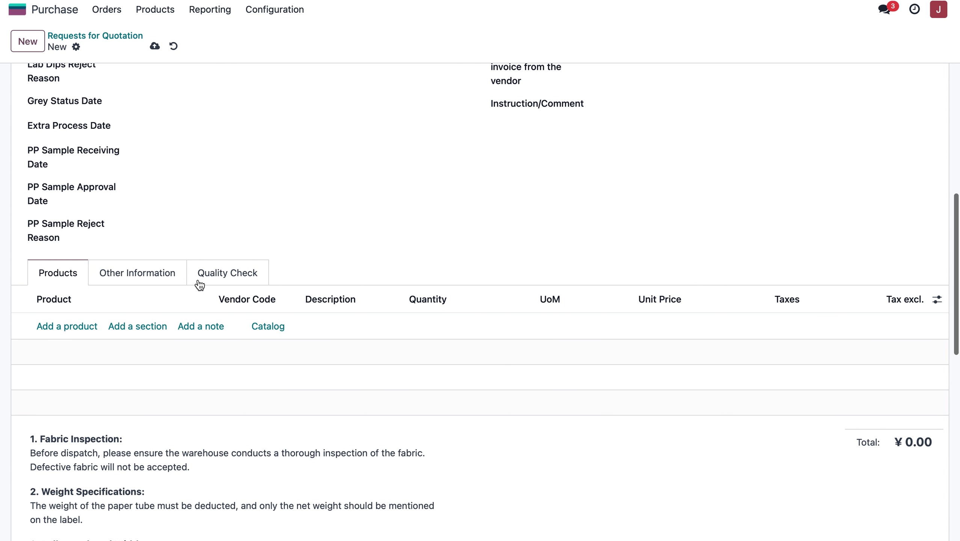
left_click(78, 327)
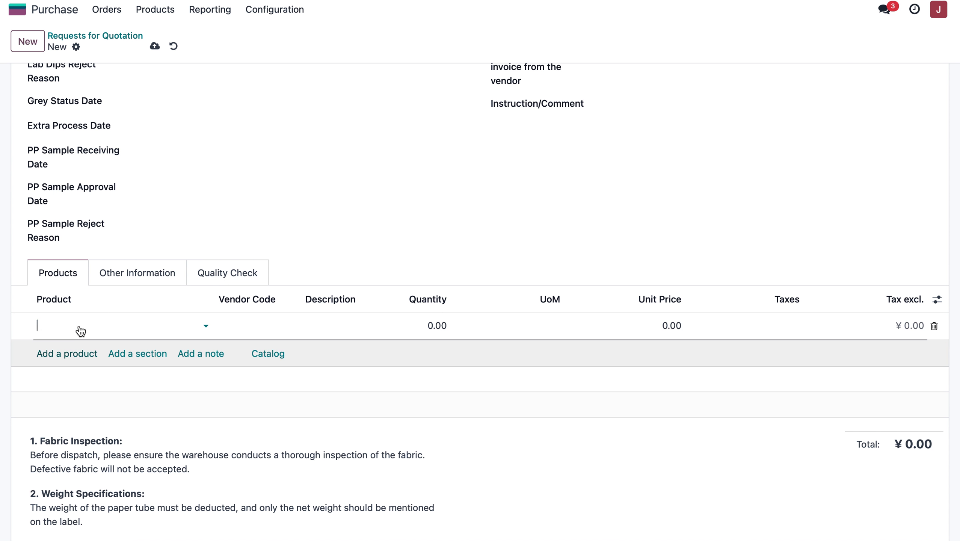
type("MD")
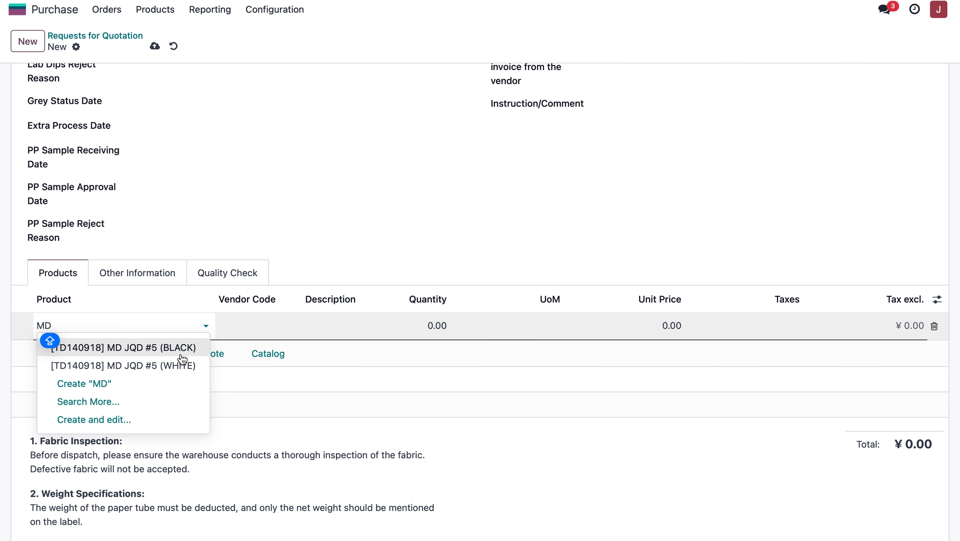
left_click(106, 400)
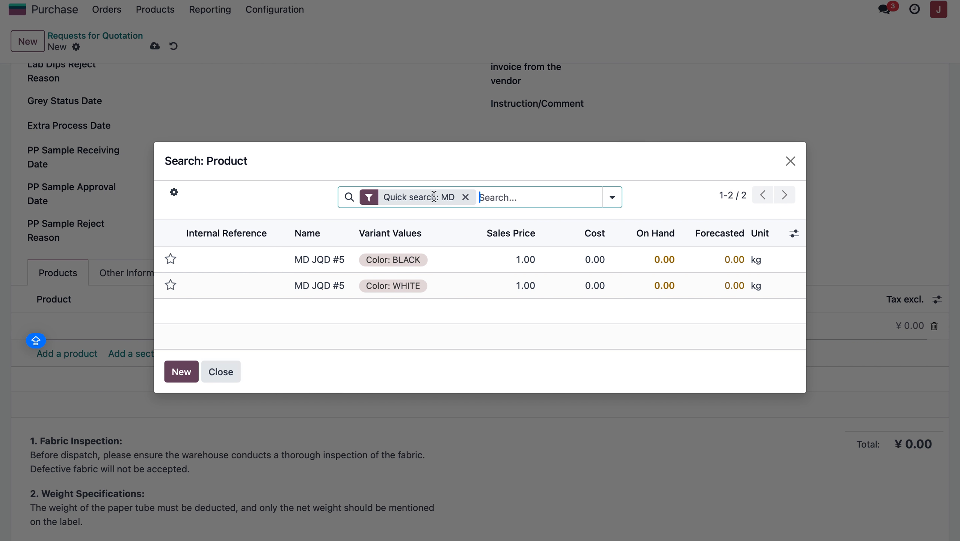
left_click(442, 264)
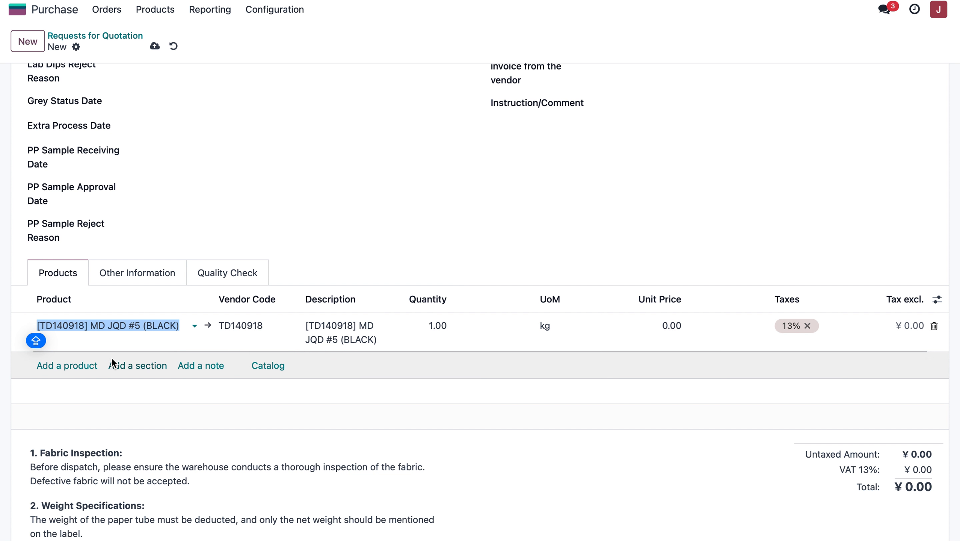
left_click(81, 366)
type("MD")
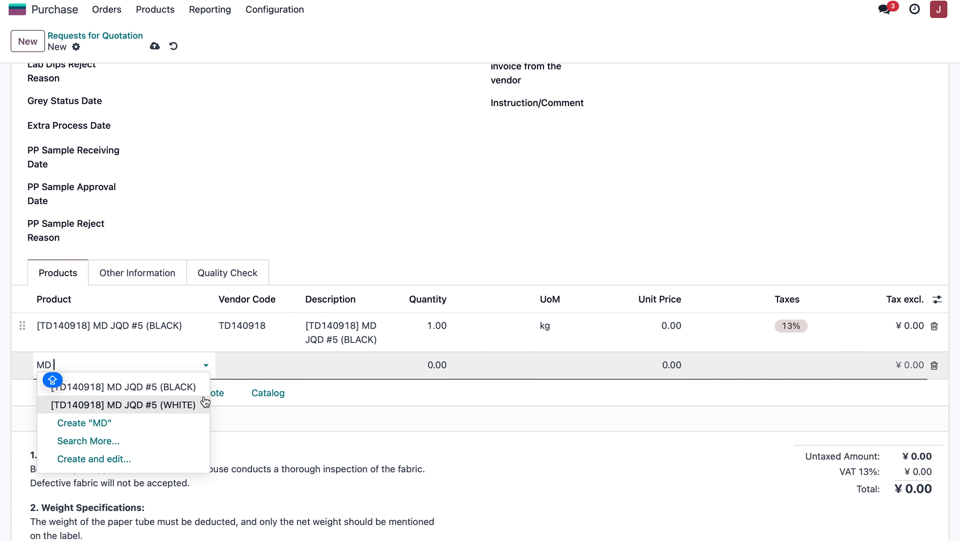
left_click(180, 403)
left_click(367, 237)
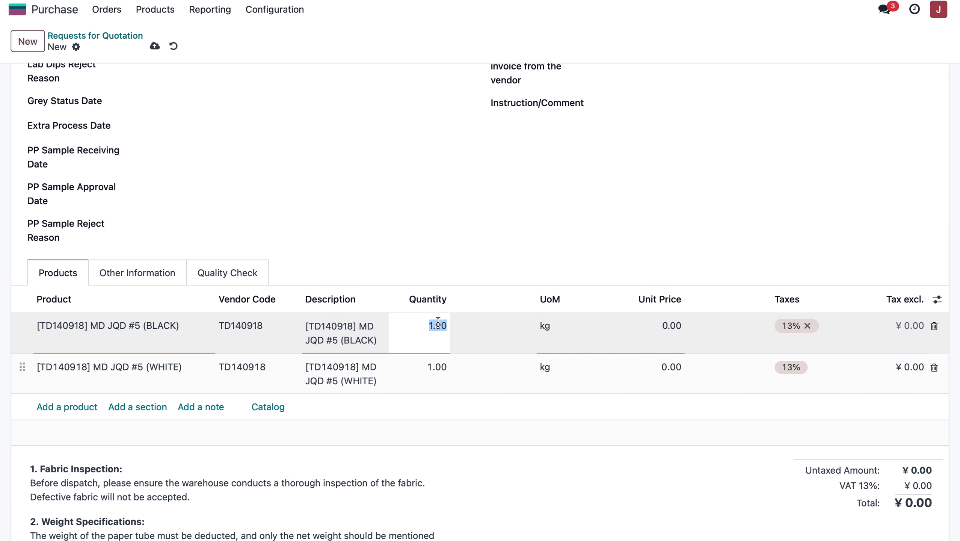
Set the quantity to 1,000 kg on both the BLACK and WHITE product lines.
type("1000")
left_click(440, 364)
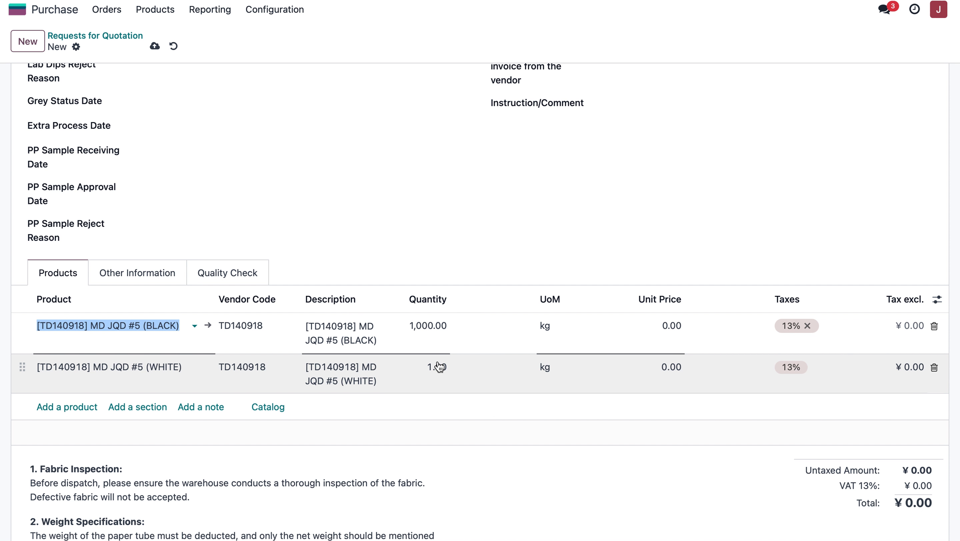
type("10")
left_click(515, 237)
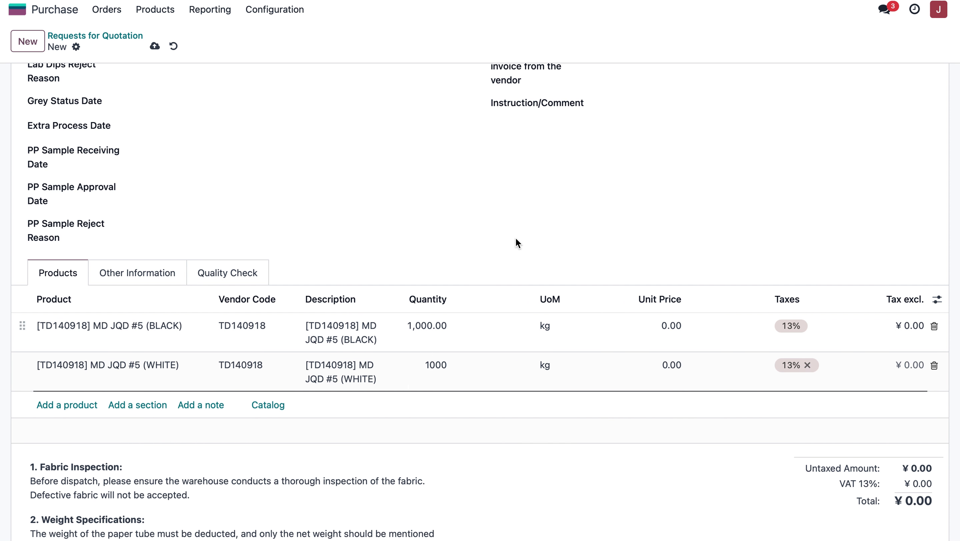
Set the unit price to 30 on both the BLACK and WHITE product lines.
left_click(659, 326)
type("30")
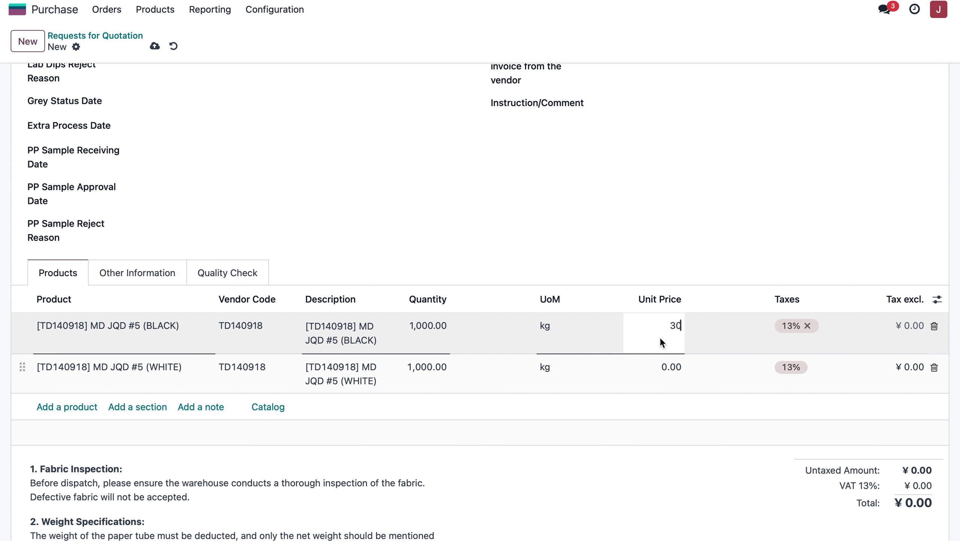
left_click(668, 369)
type("30")
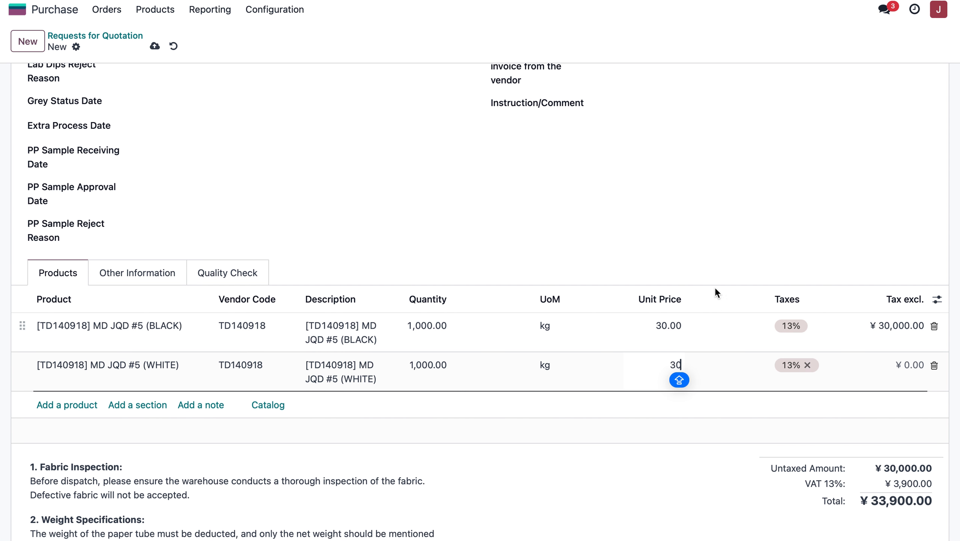
left_click(703, 226)
Remove the 13% tax from both MD JQD #5 product lines.
left_click(804, 331)
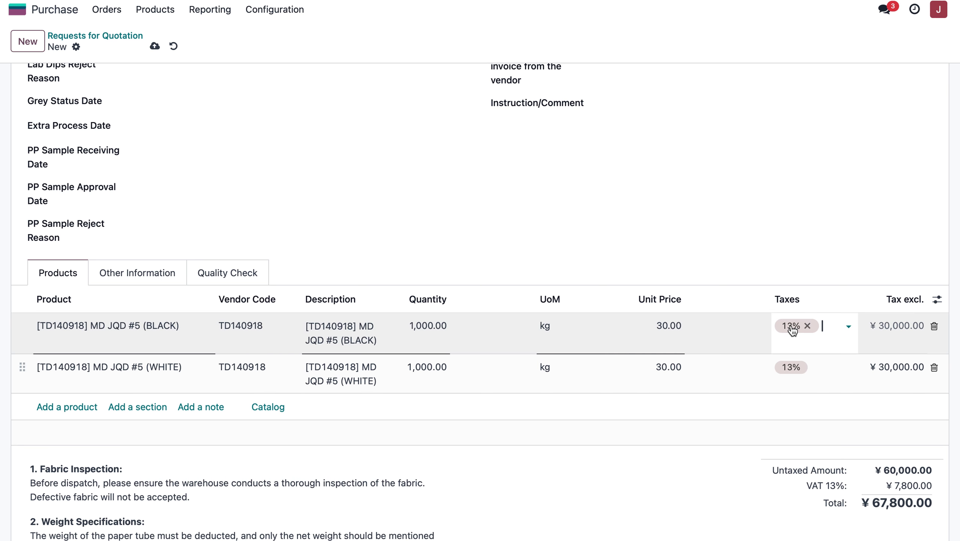
left_click(803, 326)
left_click(796, 369)
left_click(817, 367)
left_click(750, 244)
Review the terms below the product lines, from fabric inspection to outer packaging, along with the order header details.
scroll(750, 244, "down", 2)
scroll(750, 246, "up", 5)
scroll(750, 247, "down", 5)
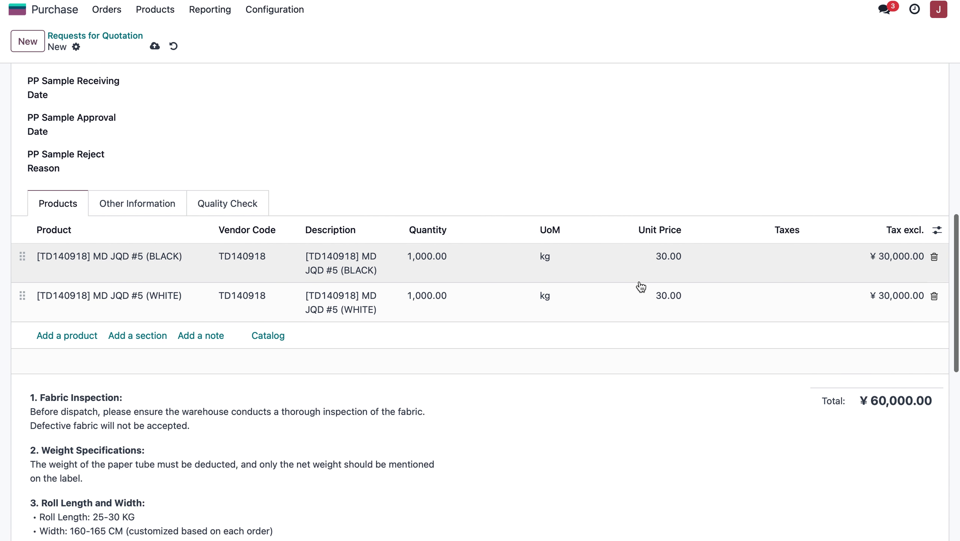
scroll(639, 286, "down", 5)
scroll(639, 286, "down", 1)
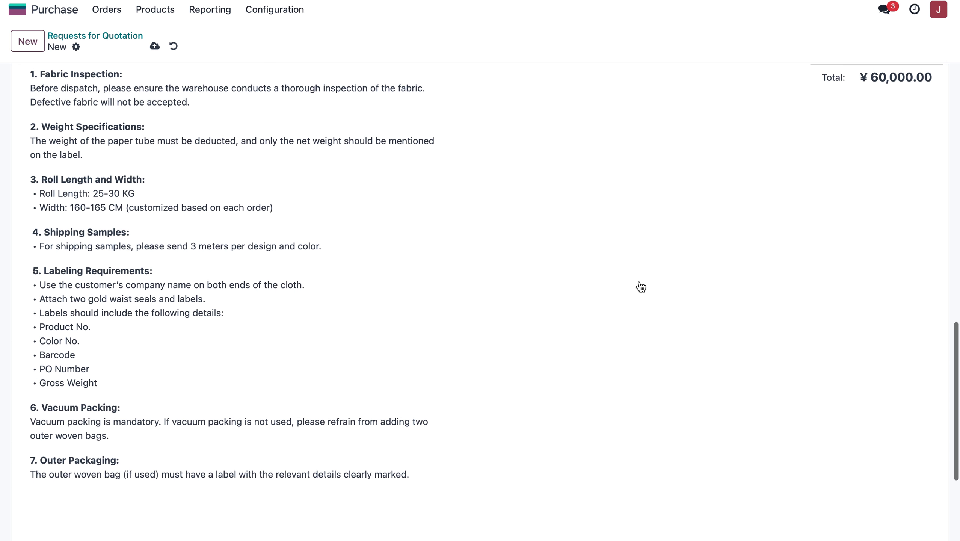
scroll(255, 160, "up", 1)
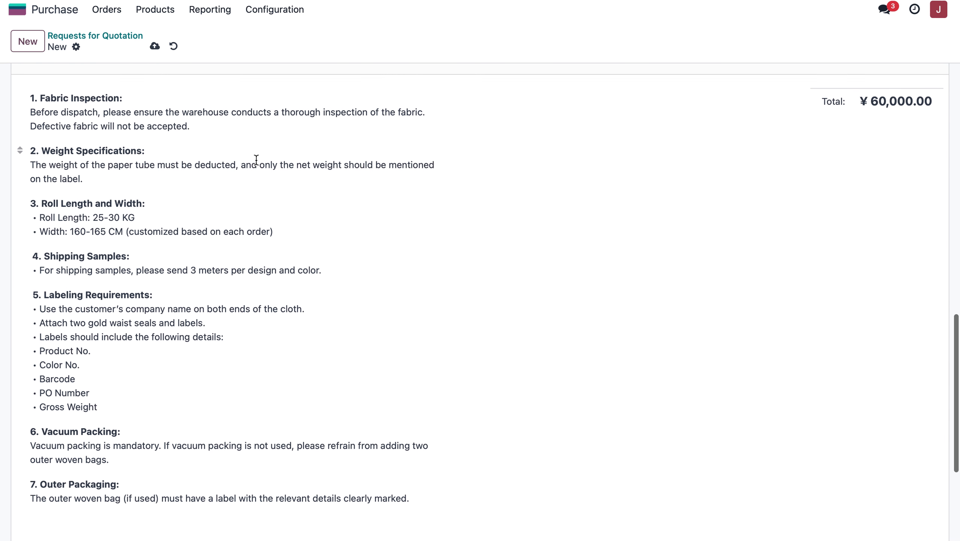
left_click_drag(30, 99, 198, 531)
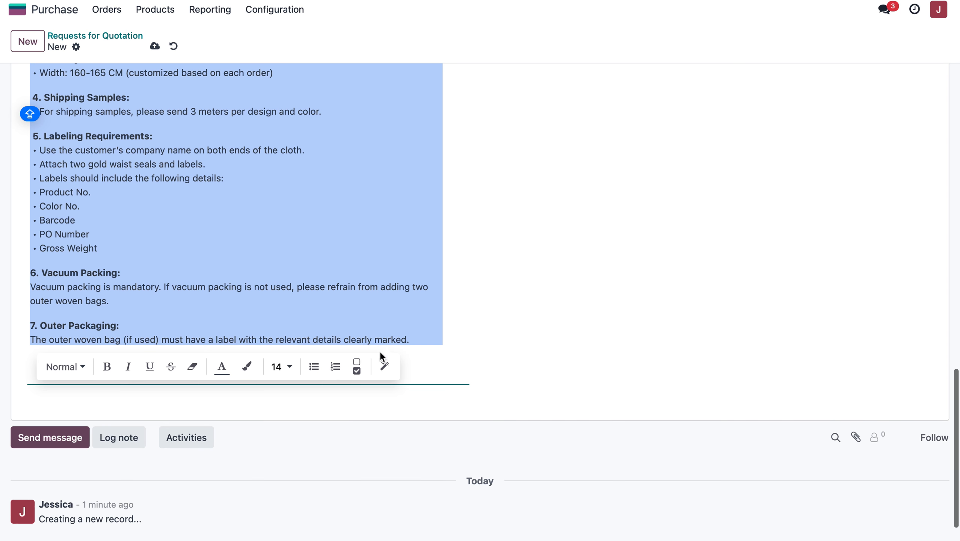
left_click(494, 294)
scroll(495, 293, "up", 5)
scroll(495, 293, "down", 2)
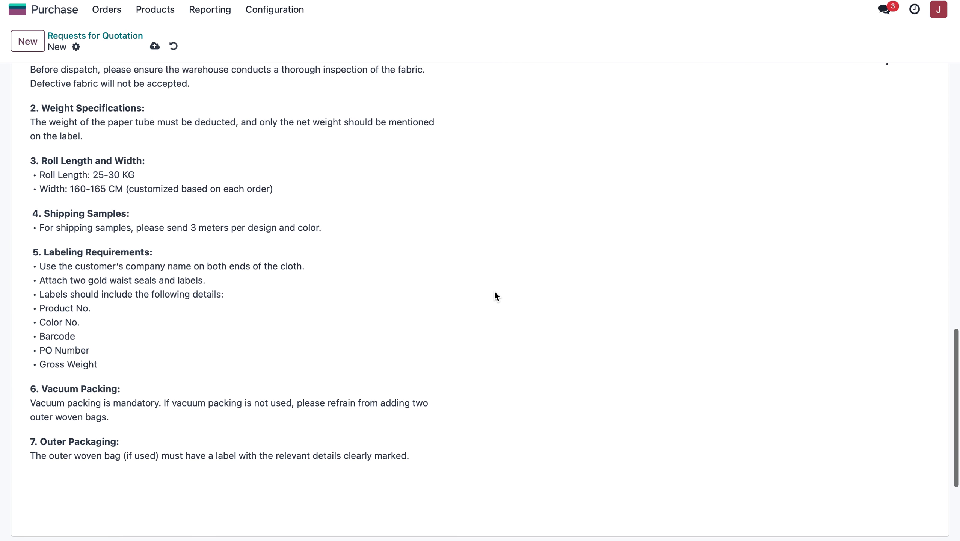
scroll(495, 293, "up", 15)
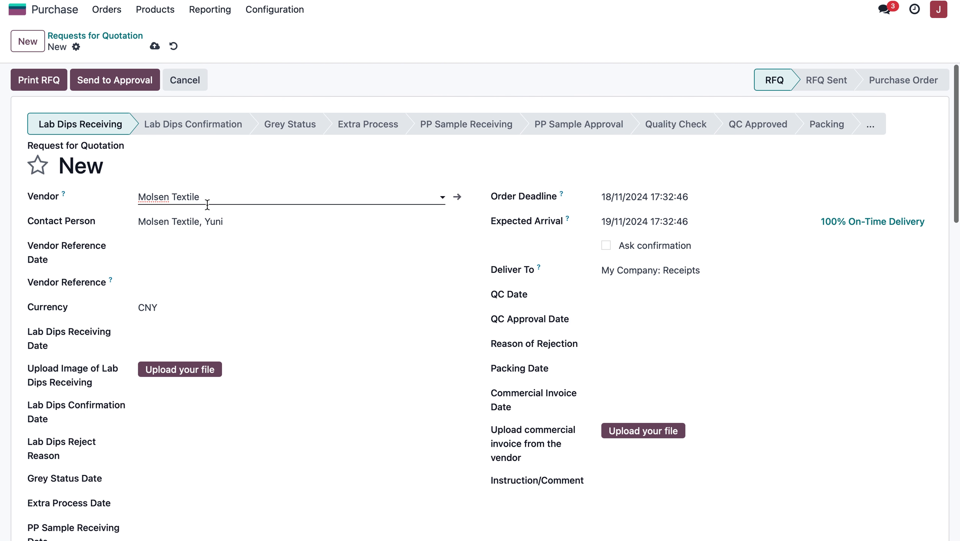
scroll(287, 326, "down", 15)
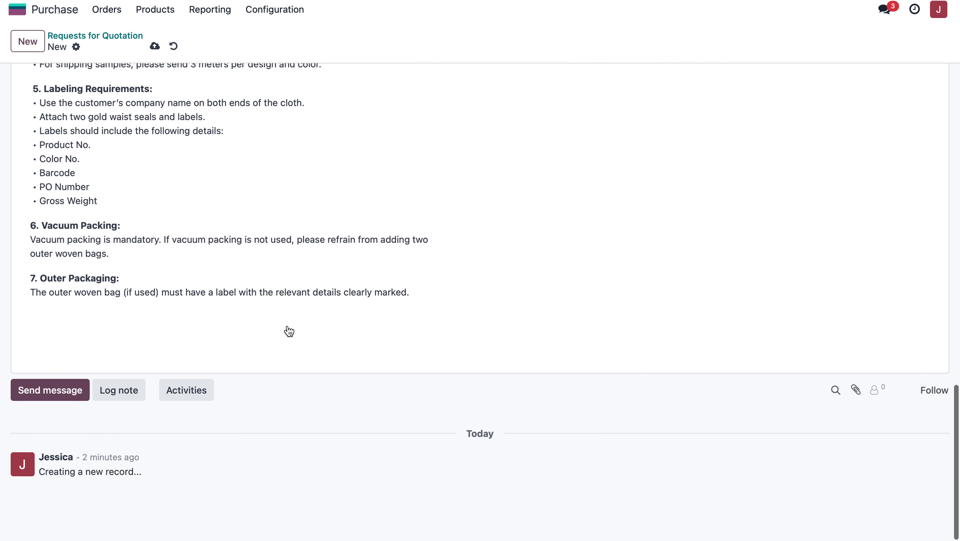
scroll(287, 326, "up", 9)
scroll(287, 326, "down", 4)
scroll(288, 326, "down", 1)
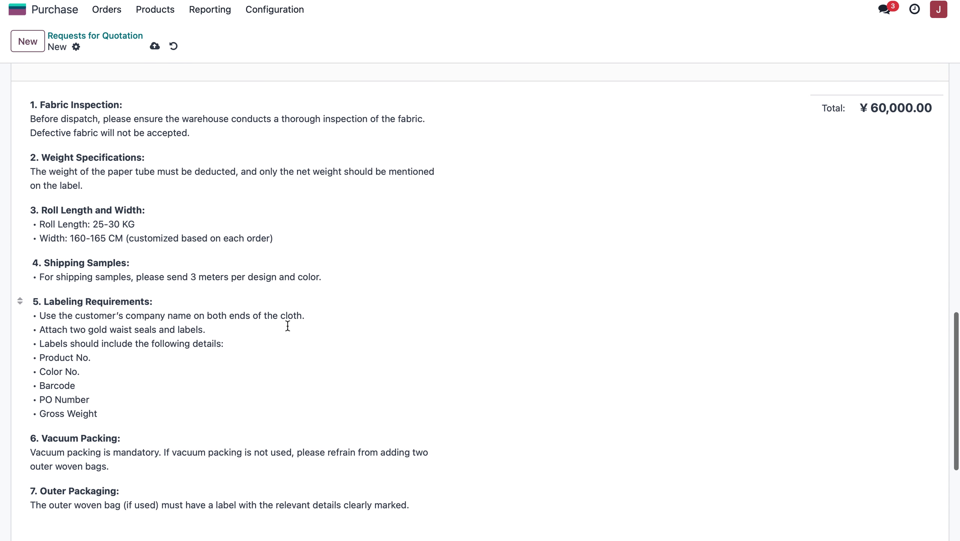
Save the new request for quotation and examine the reference number assigned to it.
scroll(287, 325, "up", 11)
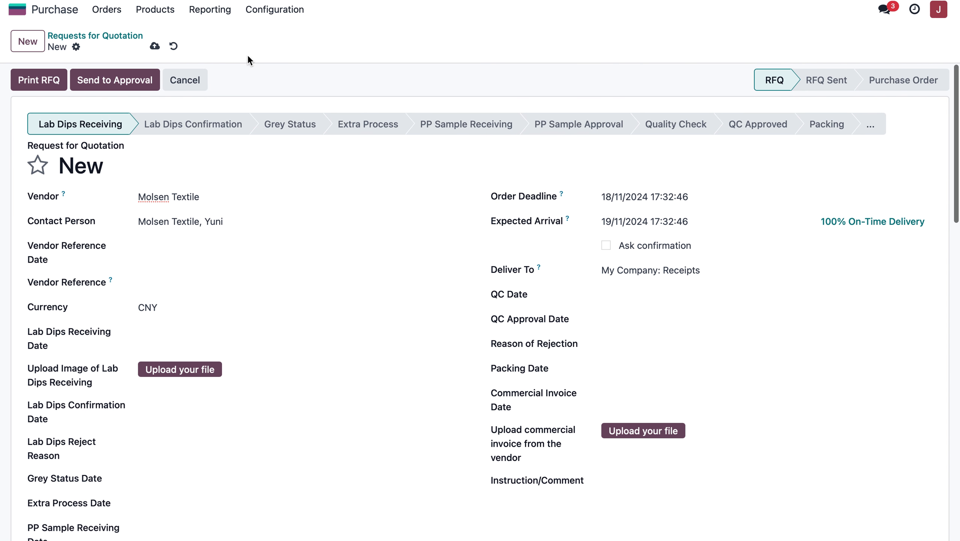
left_click(155, 46)
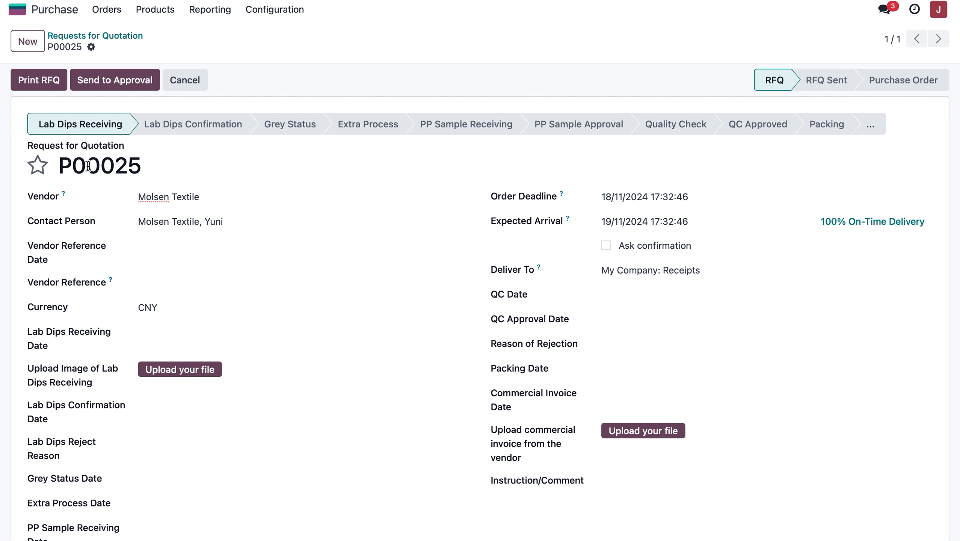
left_click_drag(62, 166, 154, 165)
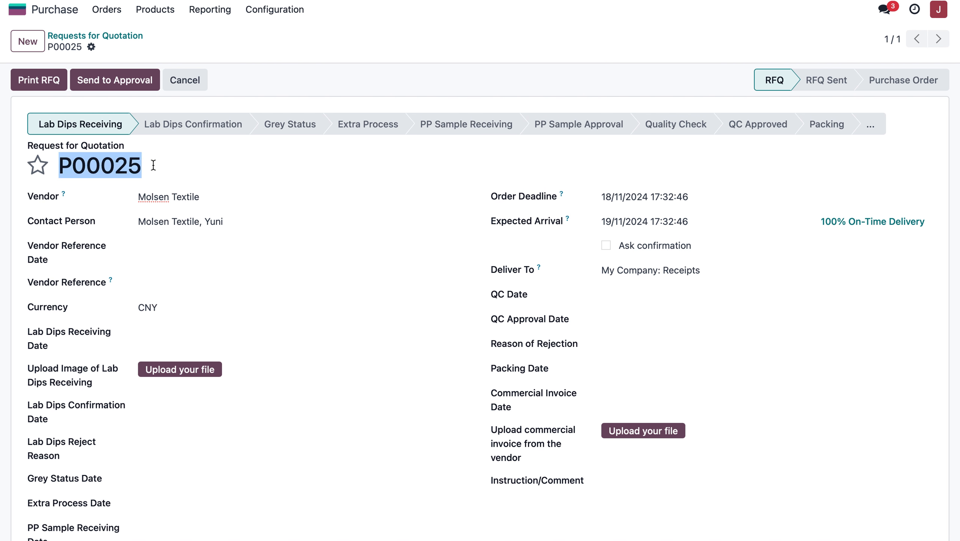
left_click(163, 170)
left_click_drag(143, 166, 57, 166)
scroll(192, 192, "down", 8)
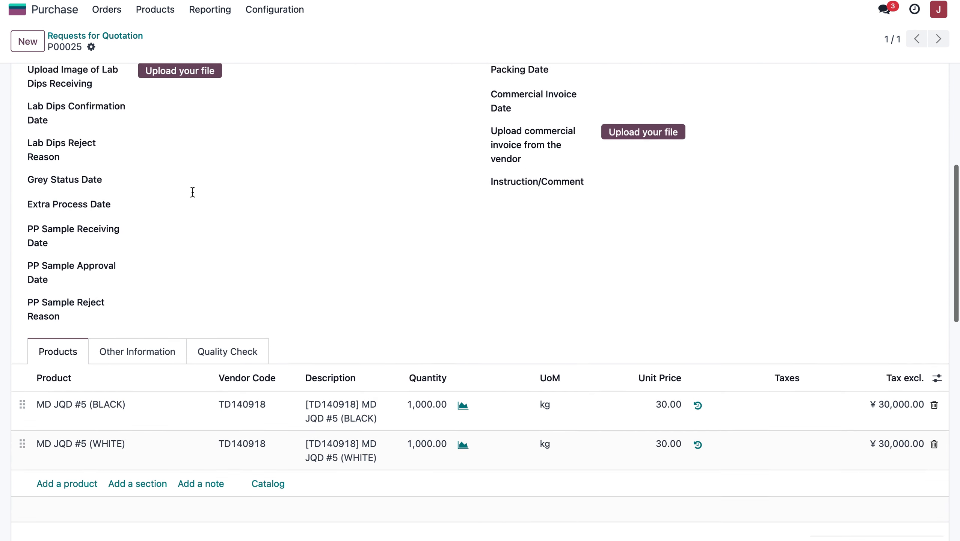
scroll(192, 191, "up", 6)
left_click(153, 124)
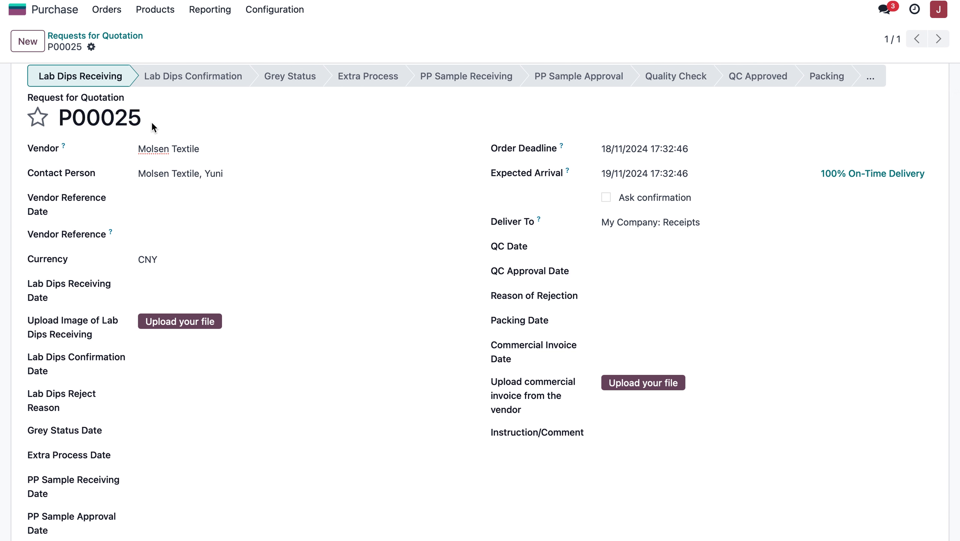
left_click_drag(138, 118, 40, 128)
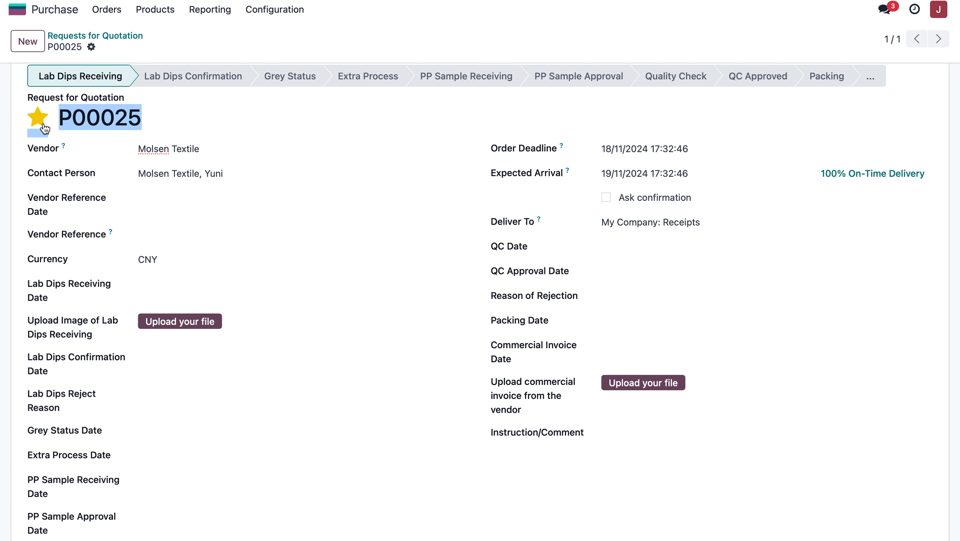
left_click_drag(146, 120, 97, 116)
left_click(133, 117)
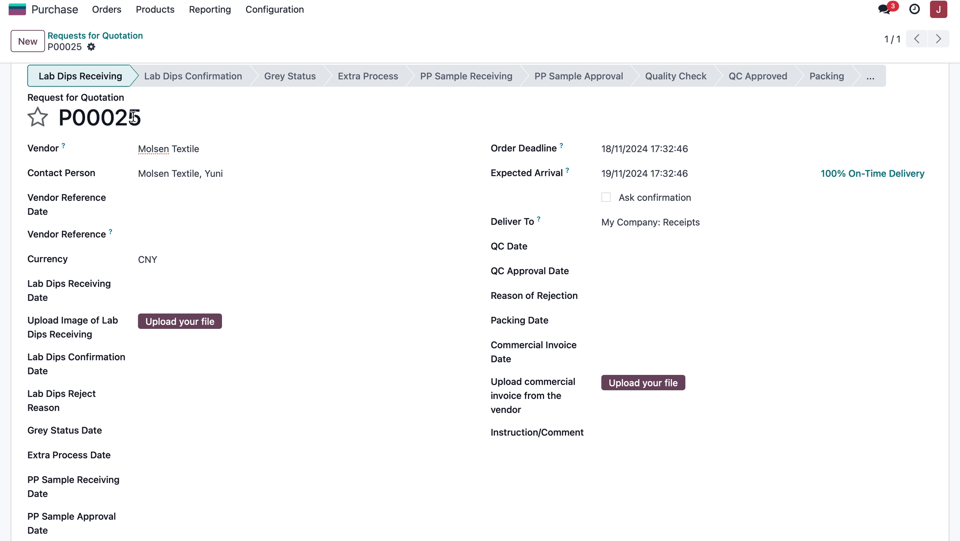
Check the saved request's product lines and header, and send the request for quotation for approval.
scroll(188, 189, "down", 10)
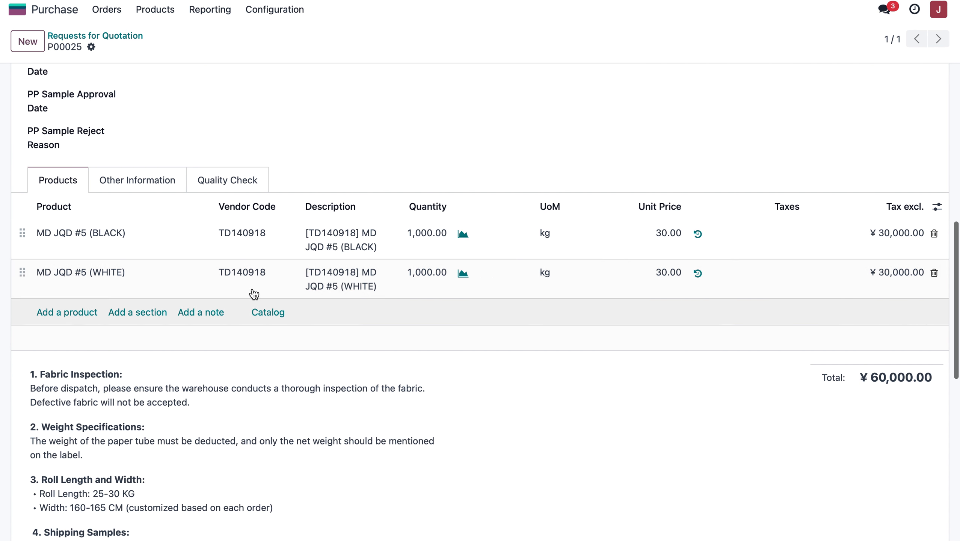
scroll(231, 214, "up", 5)
scroll(242, 208, "down", 5)
scroll(266, 193, "up", 10)
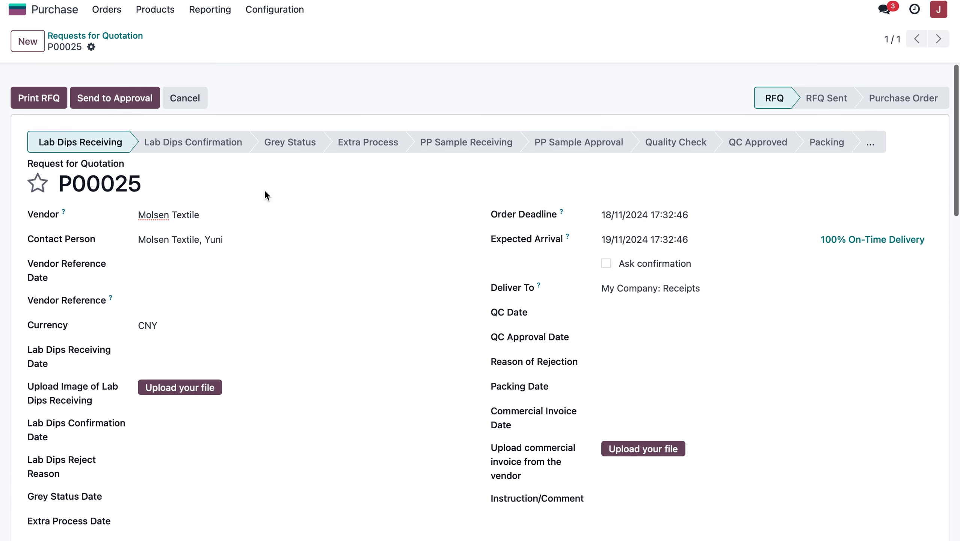
scroll(185, 274, "down", 8)
scroll(185, 277, "down", 1)
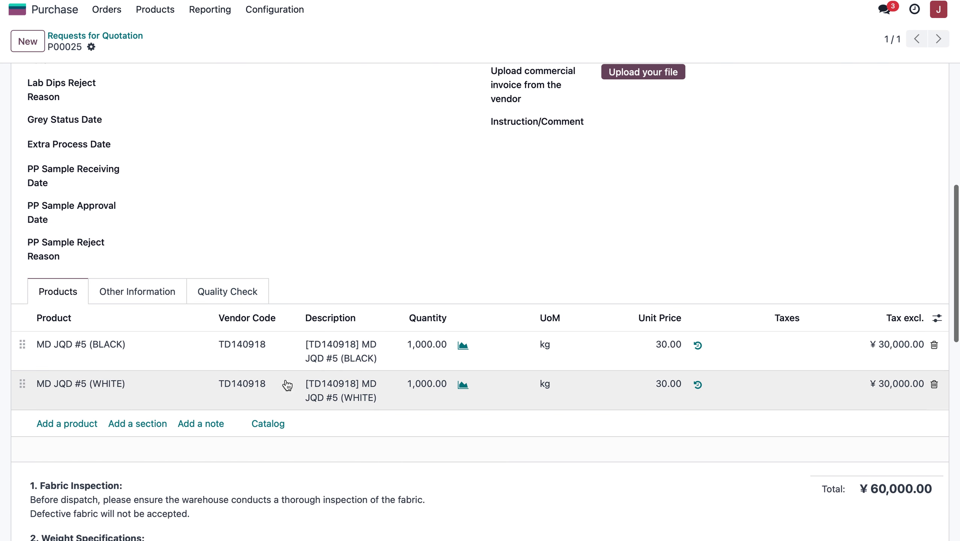
scroll(430, 354, "up", 10)
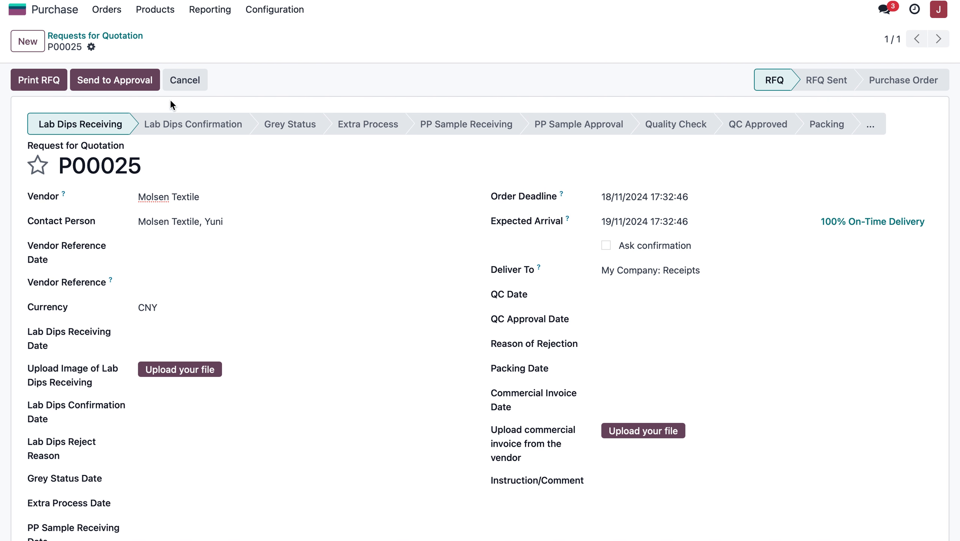
left_click(138, 85)
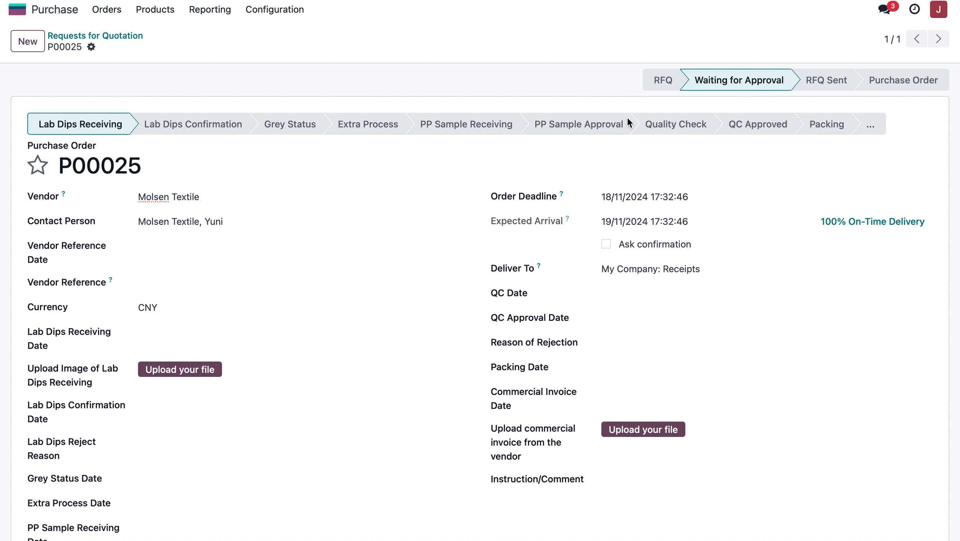
scroll(373, 240, "down", 10)
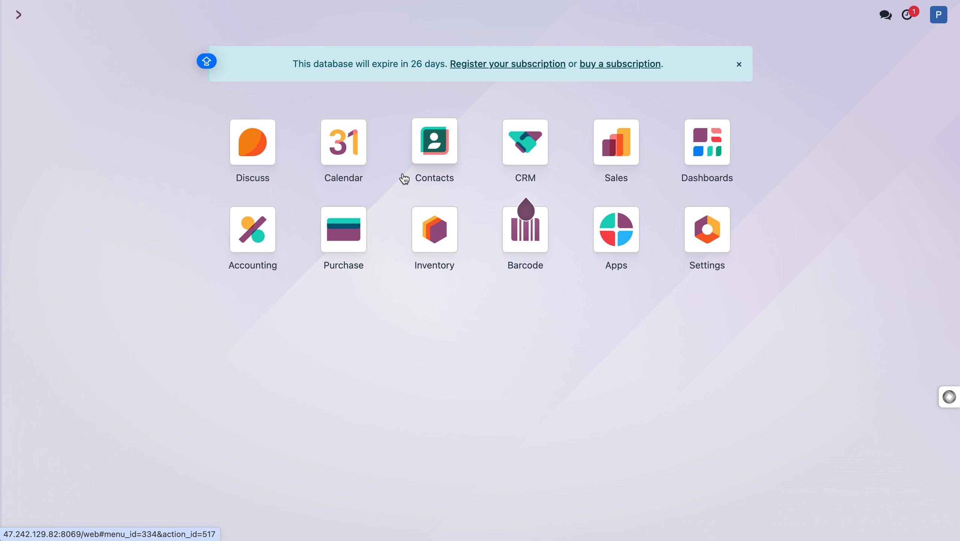
Open the Purchase app in the other user's session and show the requests for quotation in the kanban view.
left_click(348, 239)
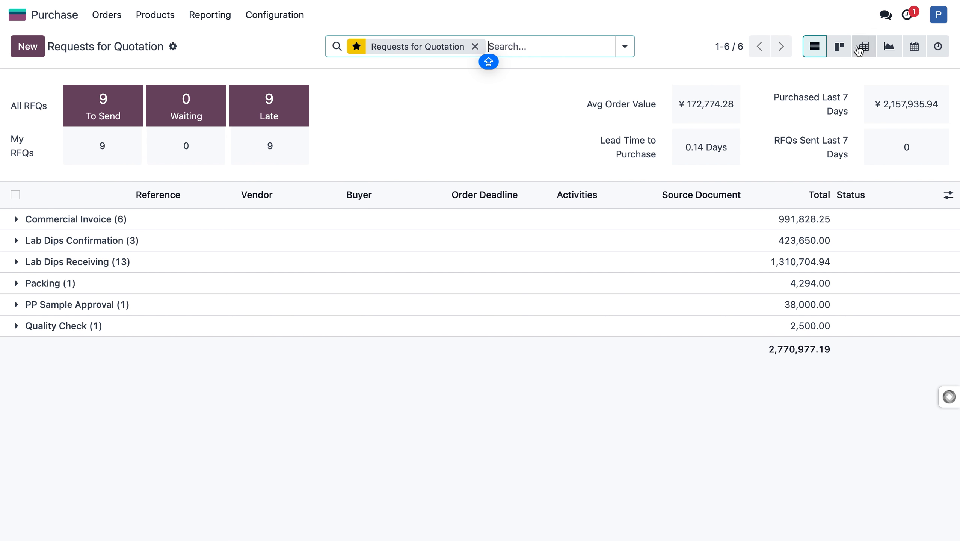
left_click(843, 48)
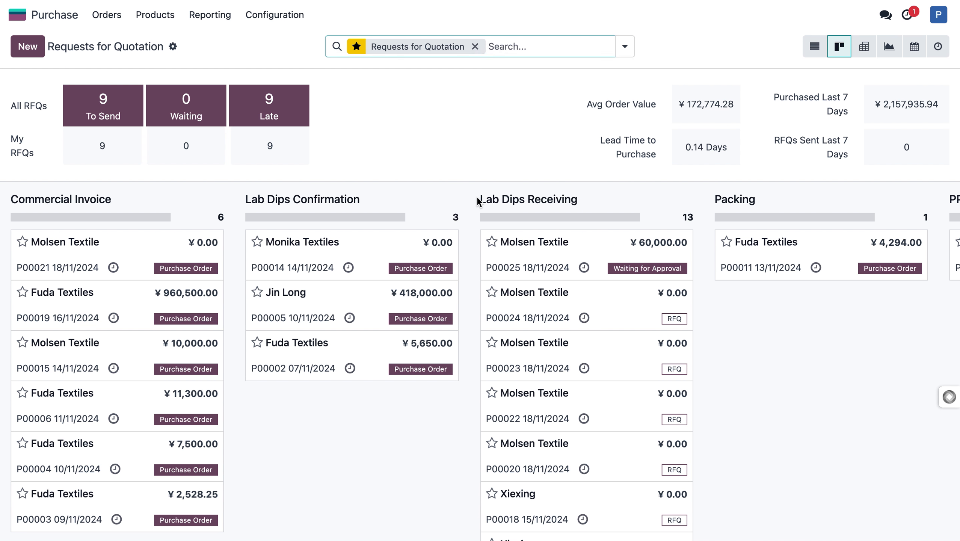
Open the Molsen Textile order that is waiting for approval in the Lab Dips Receiving stage of the other user's session.
left_click_drag(480, 199, 580, 199)
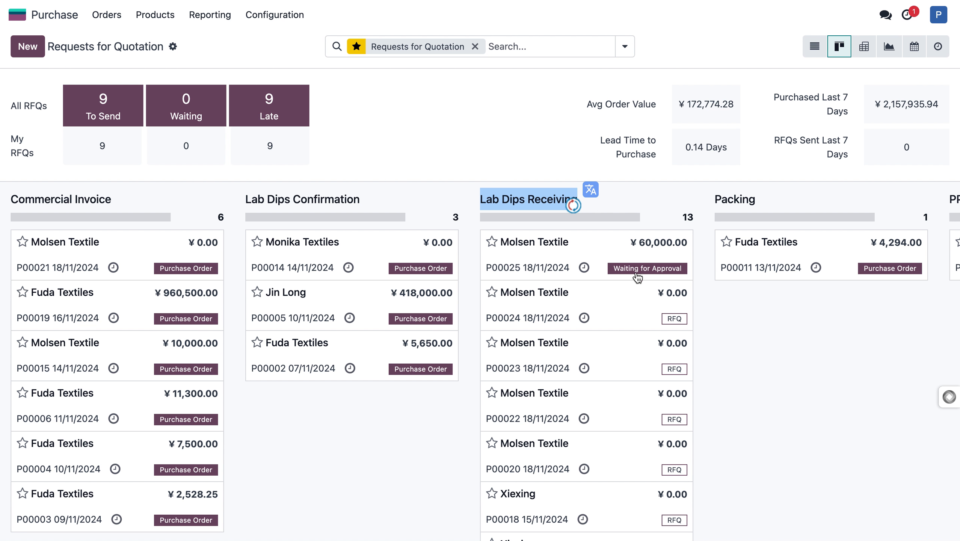
left_click(622, 269)
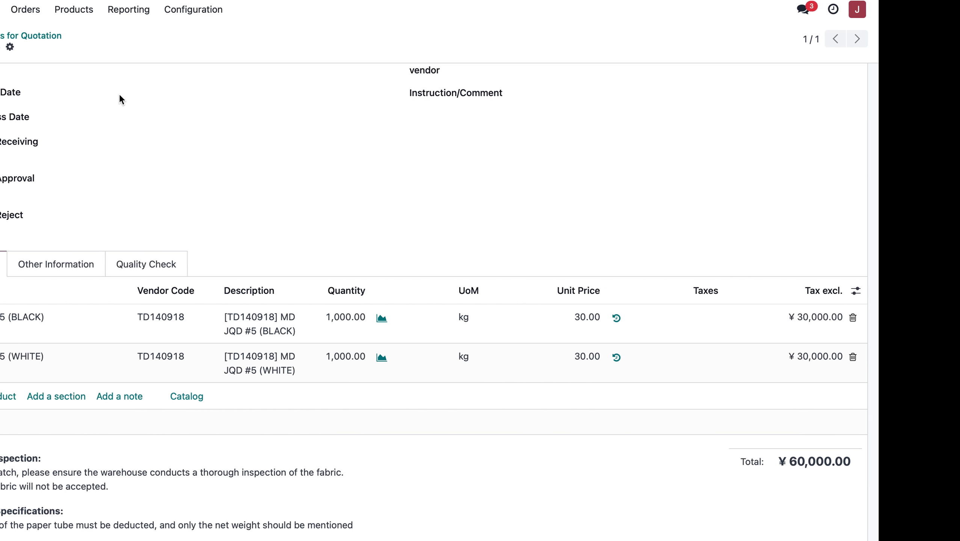
scroll(212, 94, "up", 10)
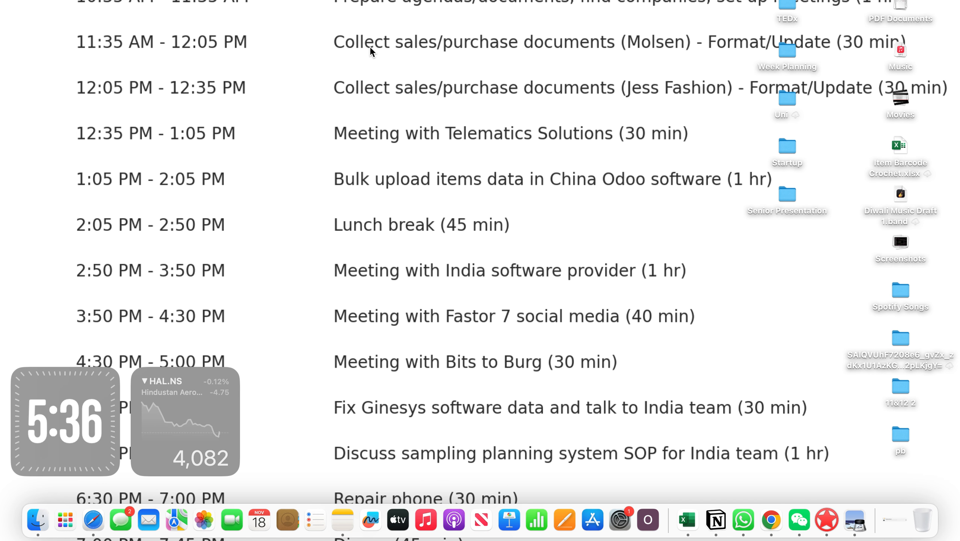
key("ctrl+Up")
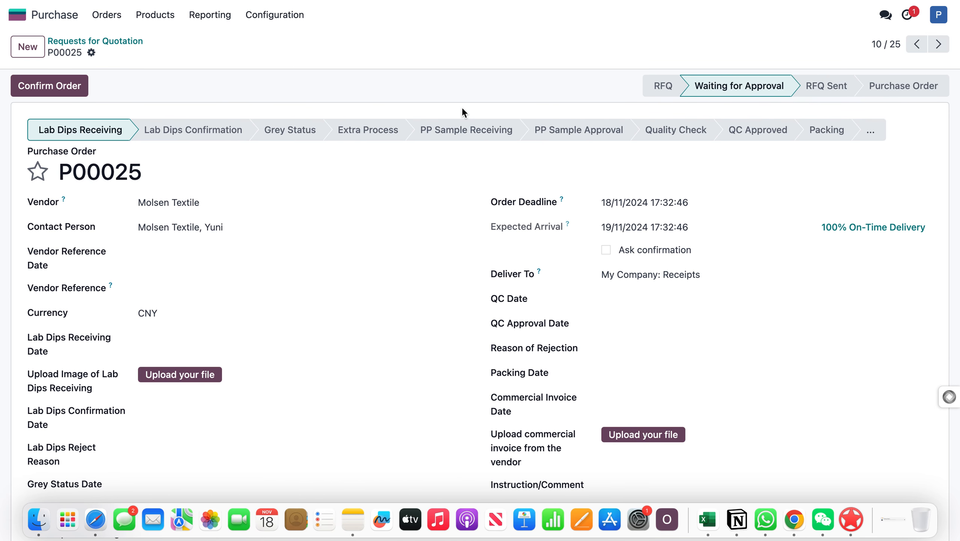
Check the product lines and terms of the order waiting for approval, and confirm the order.
scroll(299, 265, "down", 10)
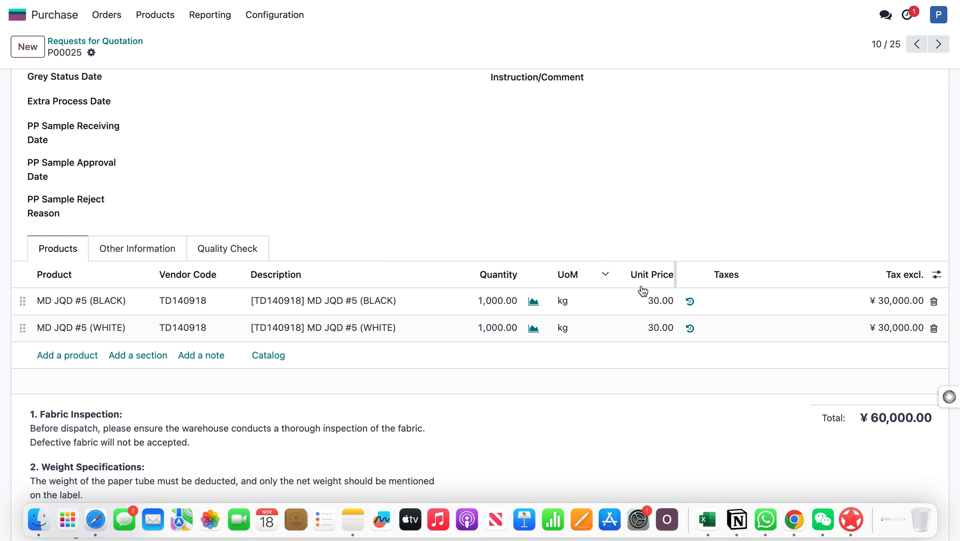
scroll(650, 307, "down", 1)
scroll(649, 306, "up", 10)
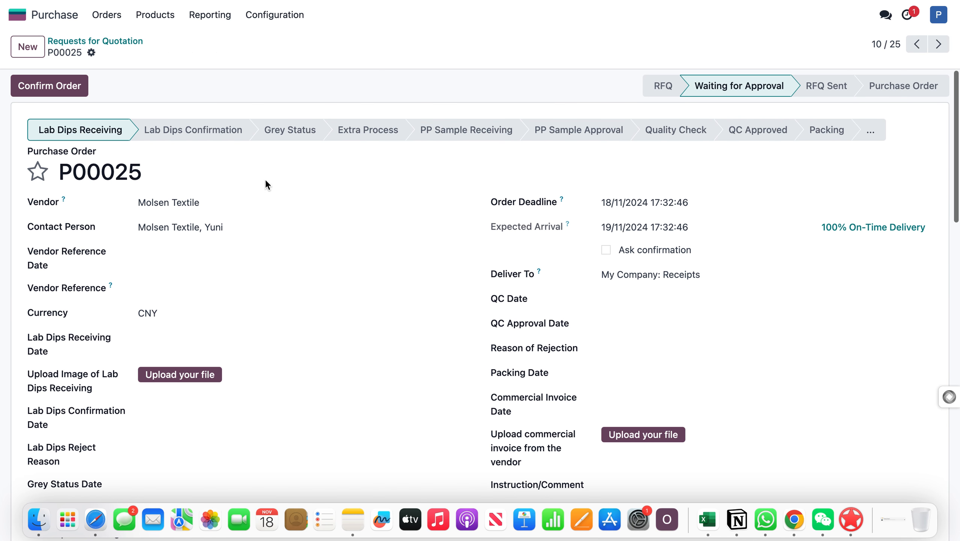
left_click(64, 85)
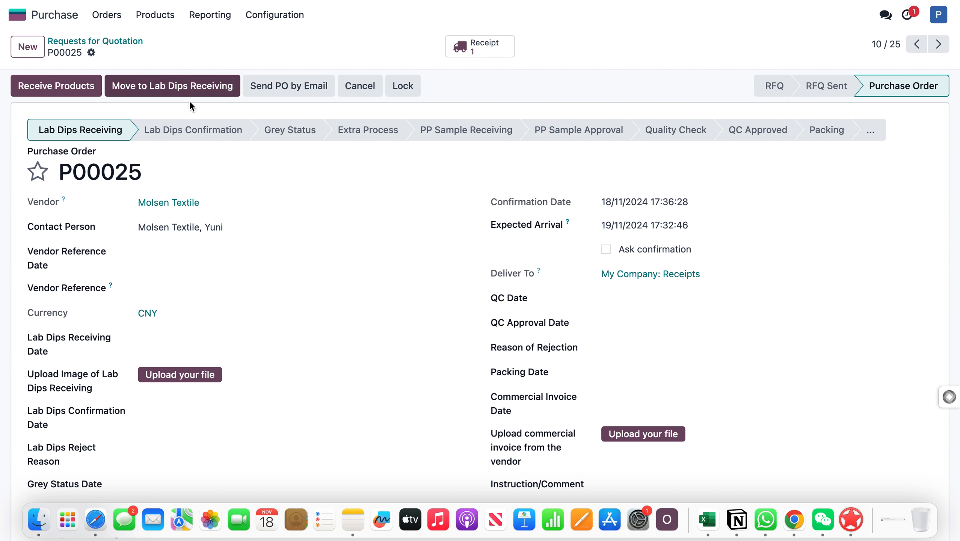
Switch back to the first user's session and reload the purchase order.
key("ctrl+Left")
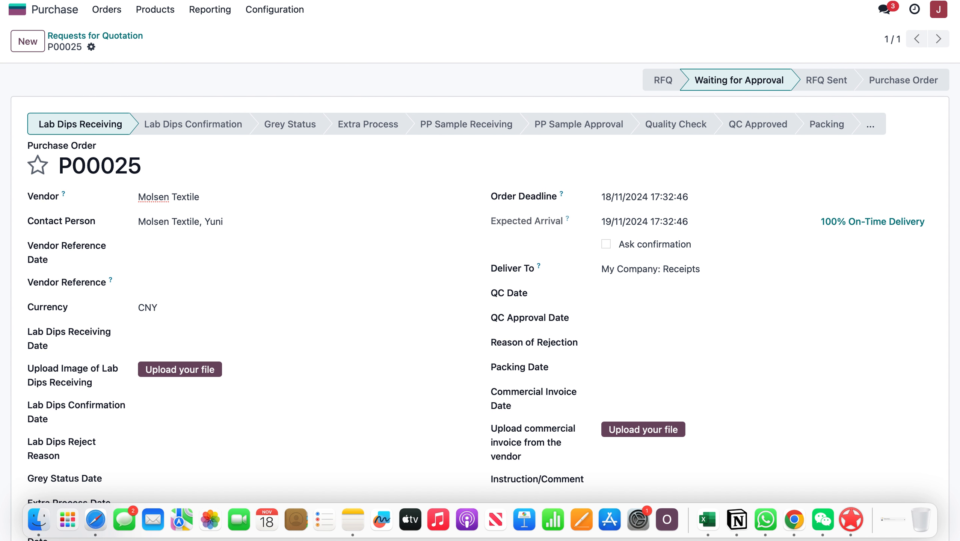
key("super+r")
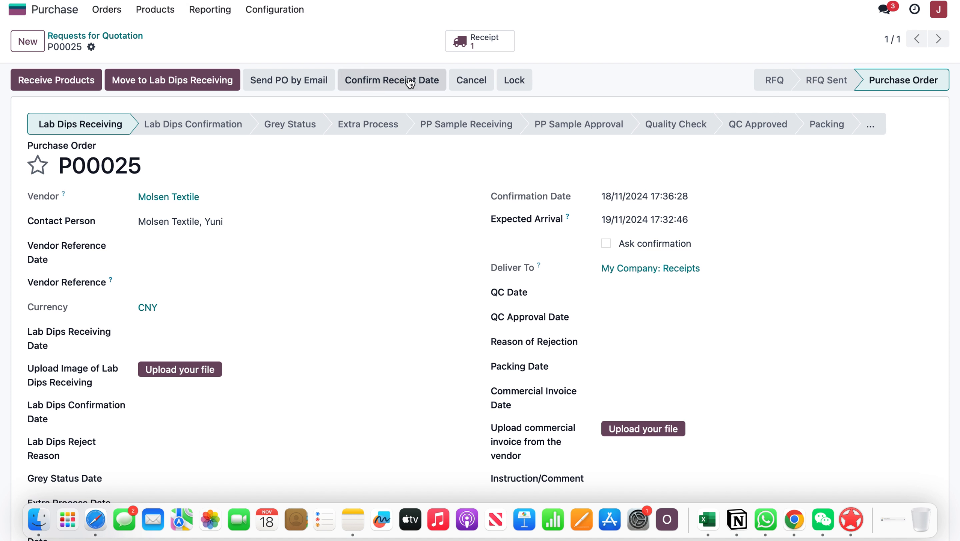
left_click(939, 19)
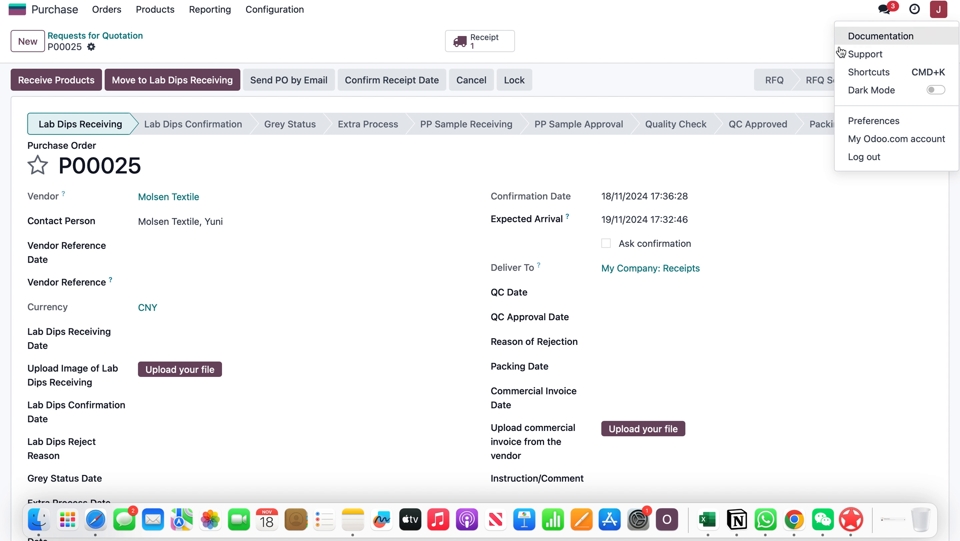
left_click(769, 28)
Examine the confirmed purchase order's stages, dates and detail fields in the first user's session.
scroll(356, 263, "down", 5)
scroll(356, 264, "up", 5)
scroll(356, 263, "down", 1)
scroll(355, 263, "up", 1)
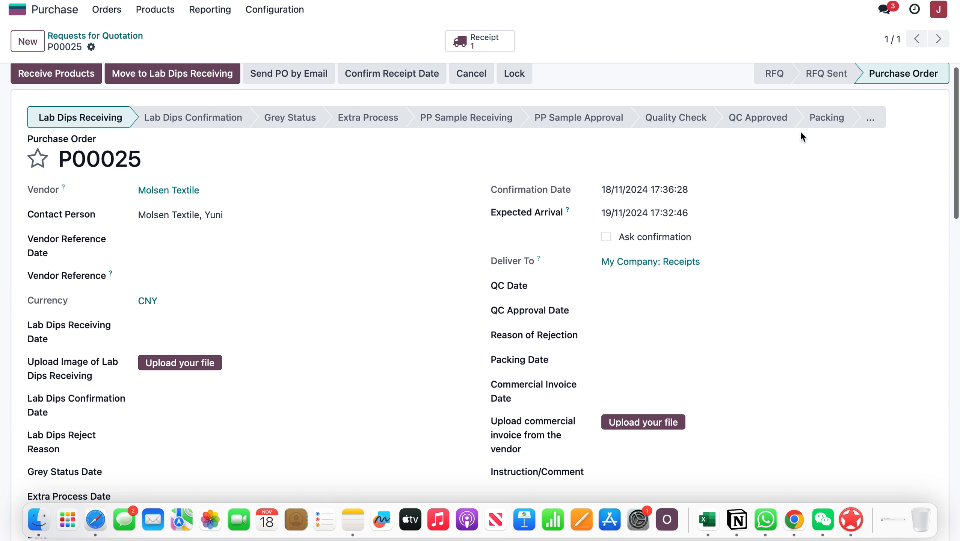
scroll(232, 258, "down", 2)
scroll(231, 259, "up", 3)
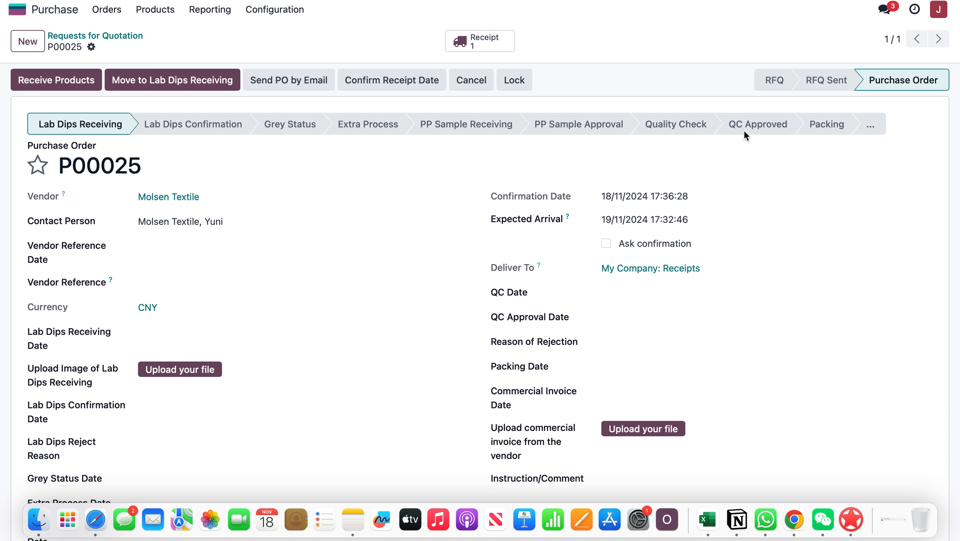
scroll(440, 274, "down", 1)
scroll(439, 274, "up", 1)
Move the order to Lab Dips Receiving and mark the lab dips as received with a receiving date of 20/11/2024.
left_click(161, 81)
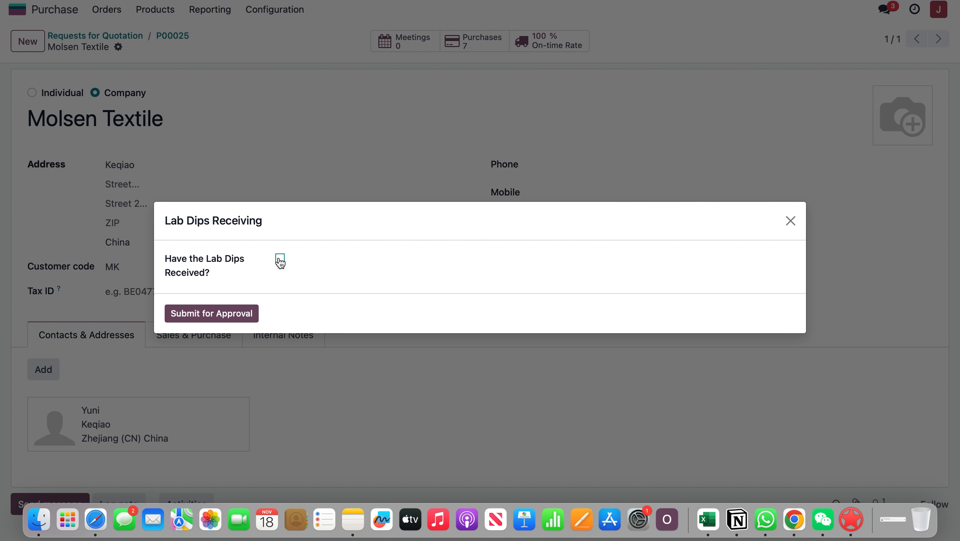
left_click(280, 259)
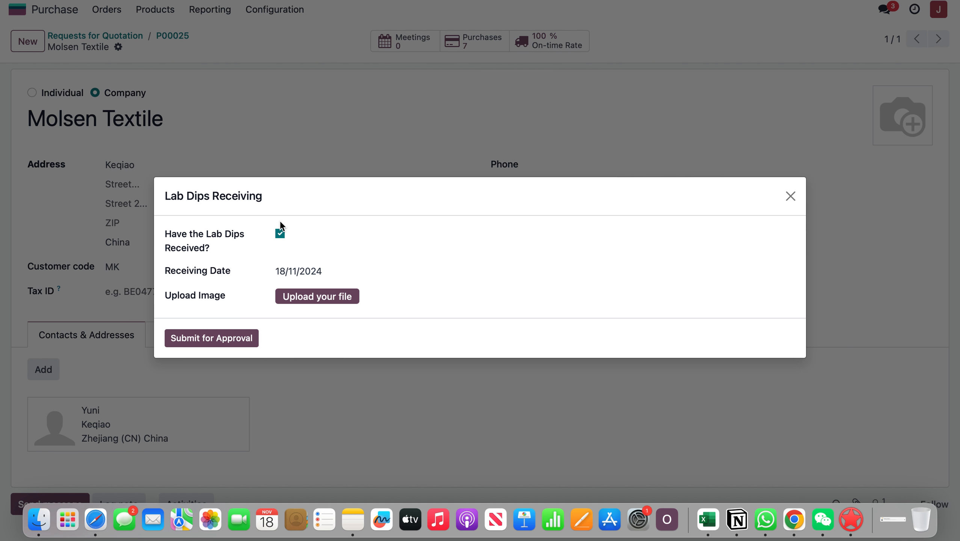
left_click(292, 271)
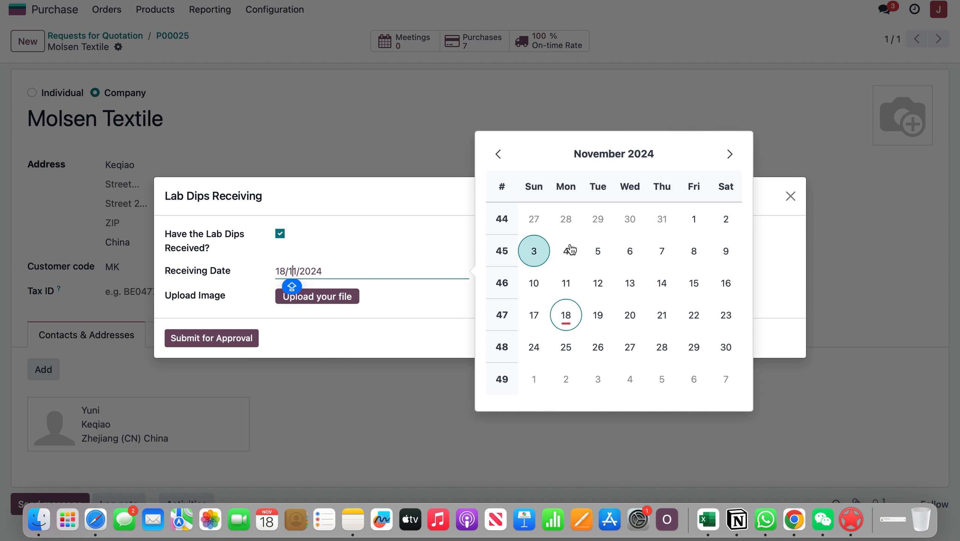
left_click(630, 315)
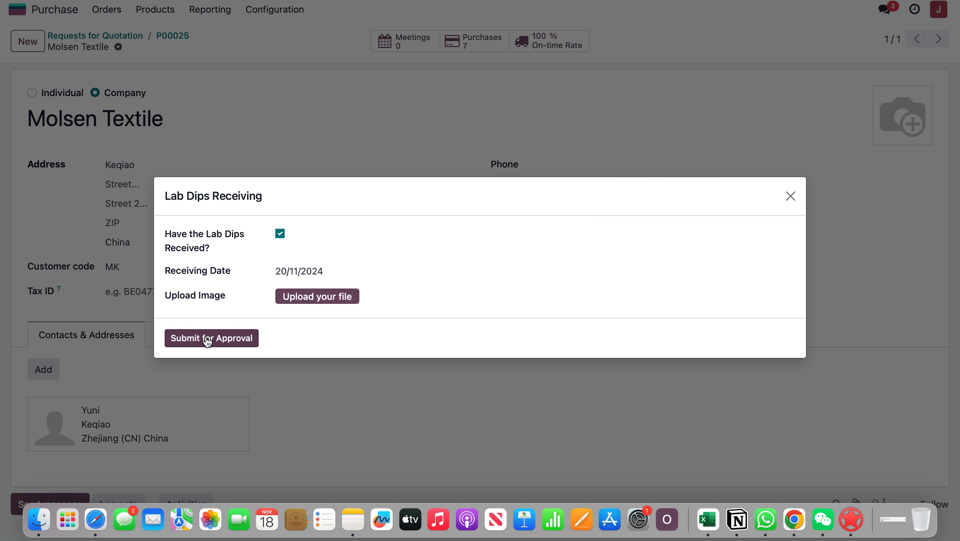
Upload "Barcode - TFK0295_1 - Printed Tafta .pdf" from Downloads as the lab dips receiving image.
left_click(308, 296)
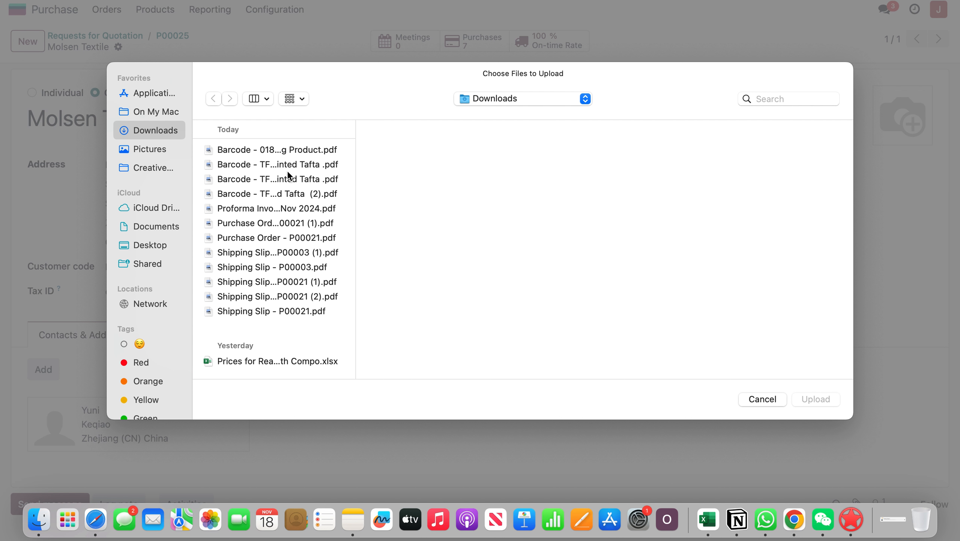
left_click(295, 164)
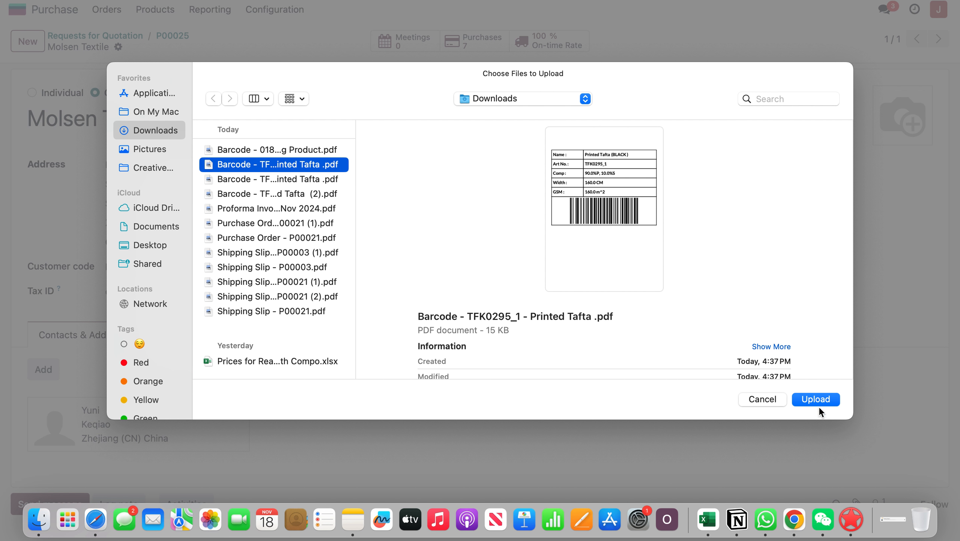
left_click(817, 403)
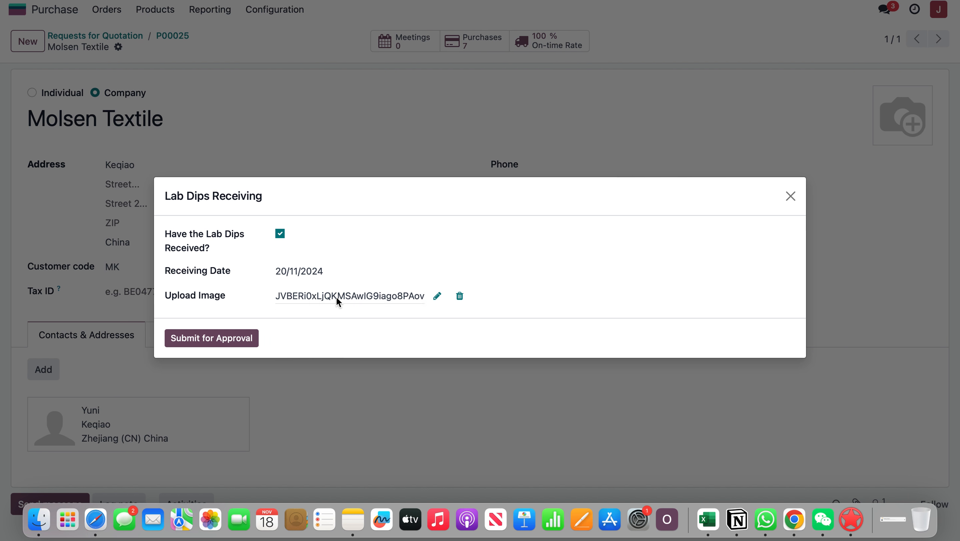
Submit the lab dips receiving for approval and return from the vendor record to the purchase order.
key("ctrl+Right")
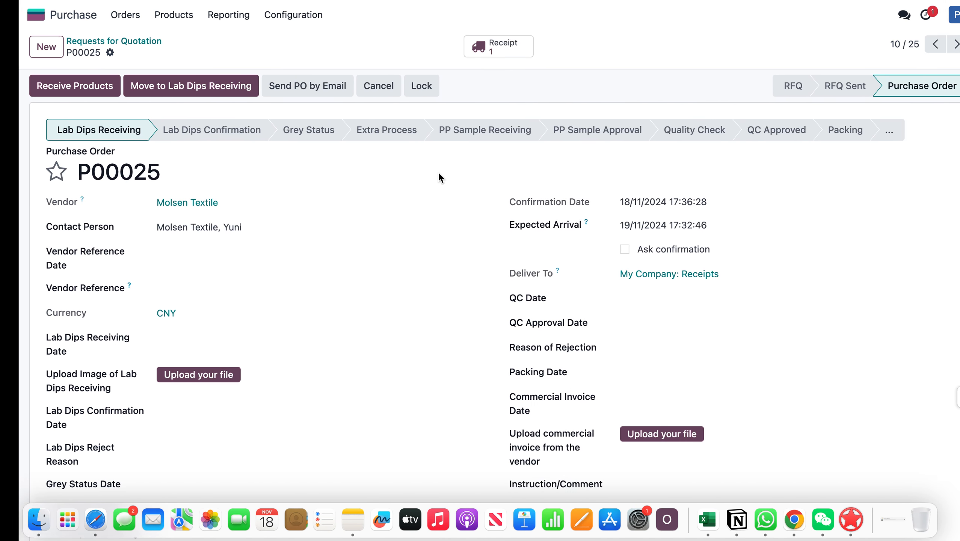
key("ctrl+Left")
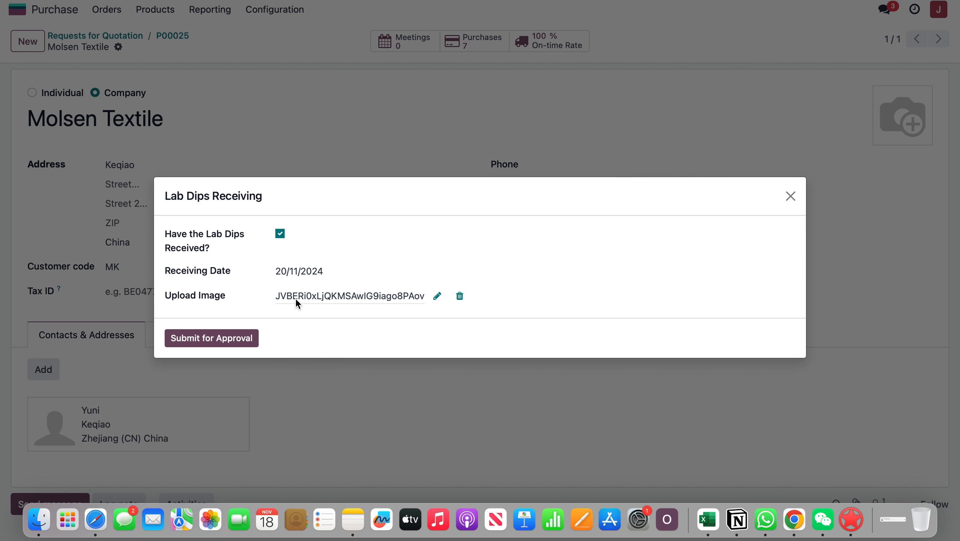
left_click(214, 337)
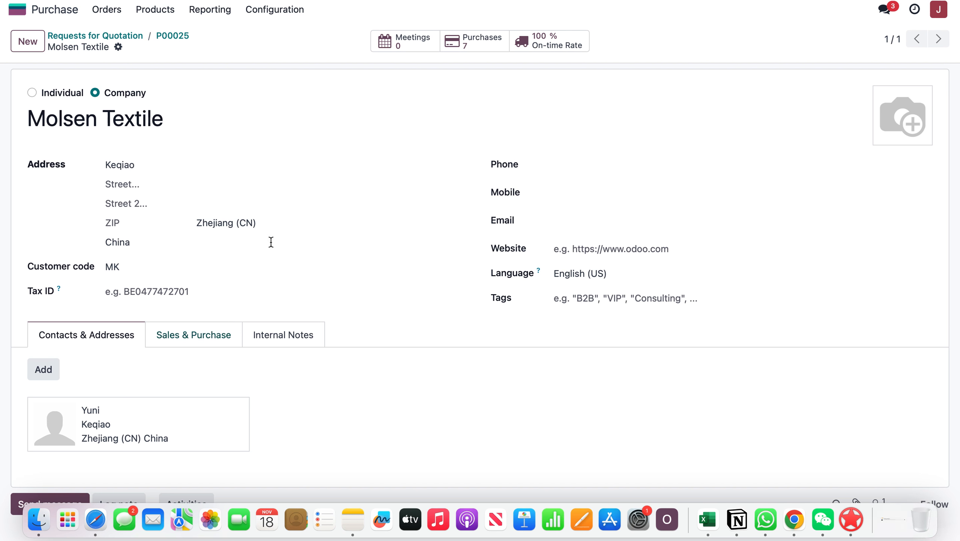
left_click(170, 38)
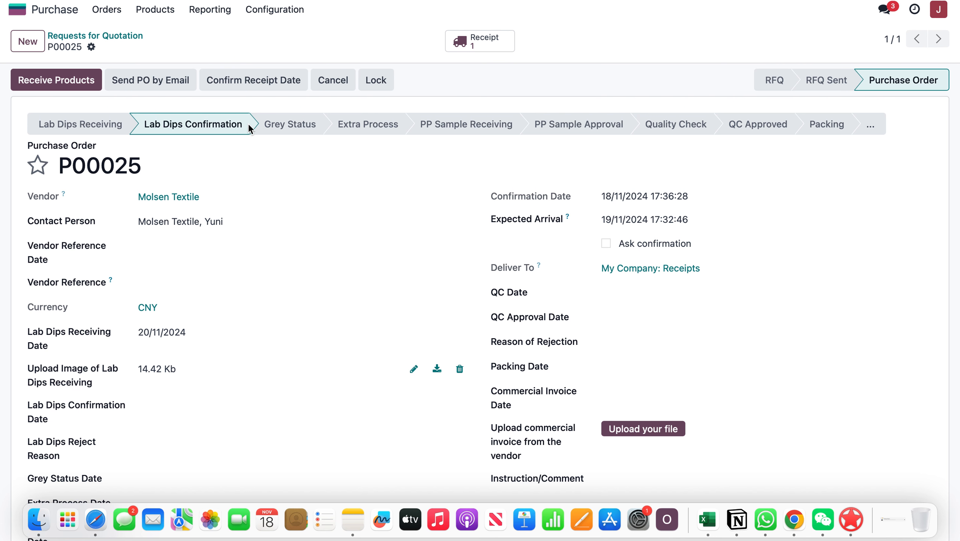
Reload the purchase order in the other user's session and compare its Lab Dips Confirmation stage across both sessions.
key("ctrl+Right")
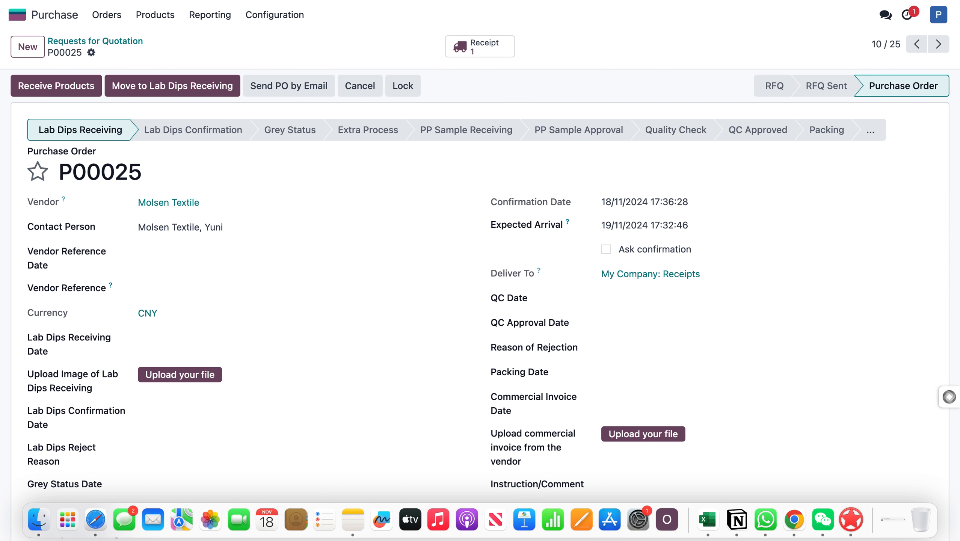
key("super+r")
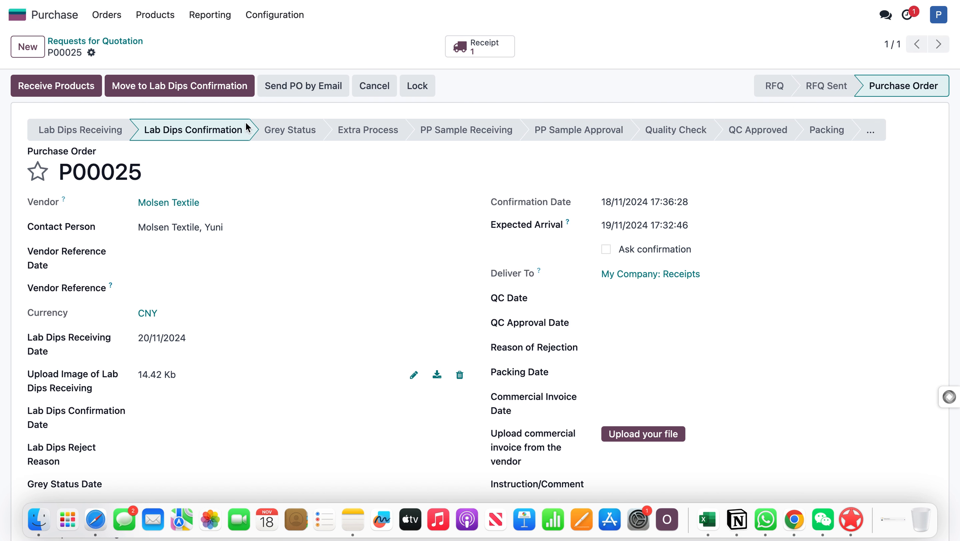
key("ctrl+Left")
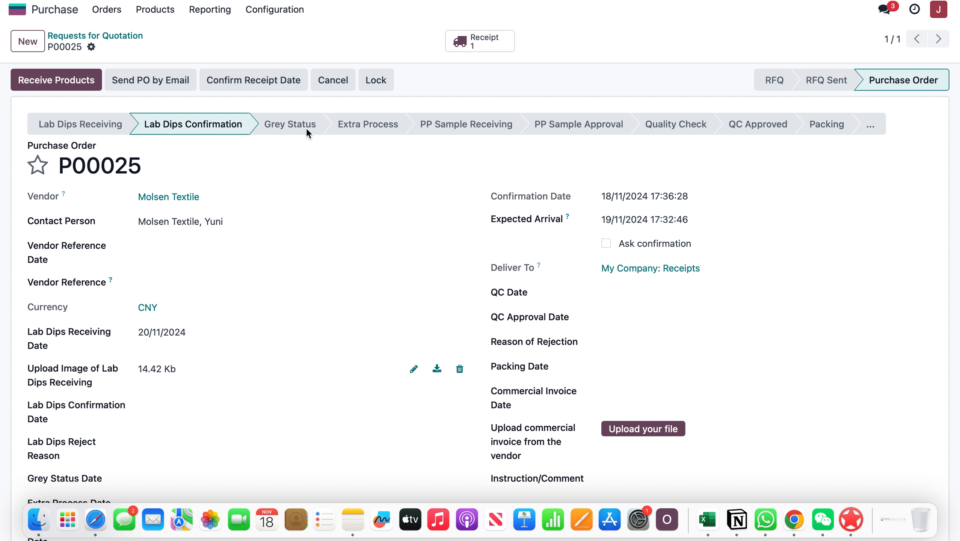
key("ctrl+Right")
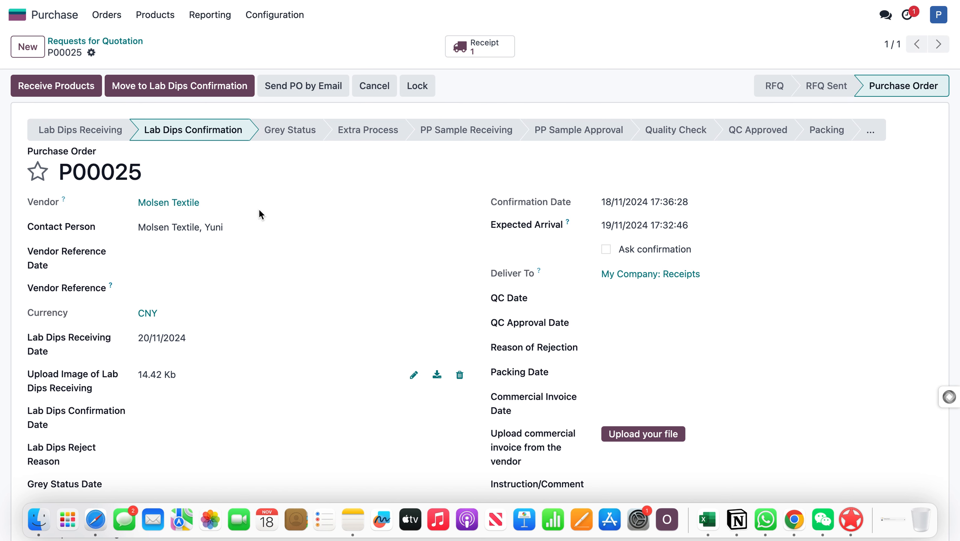
Download the attached lab dips receiving file, keep it despite the browser block, and view the PDF before closing it.
scroll(259, 214, "down", 3)
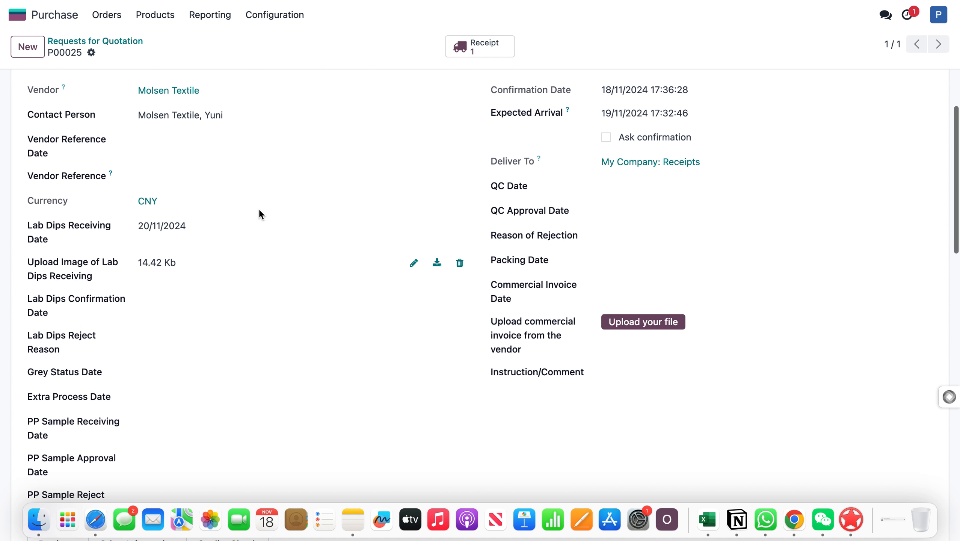
left_click(437, 264)
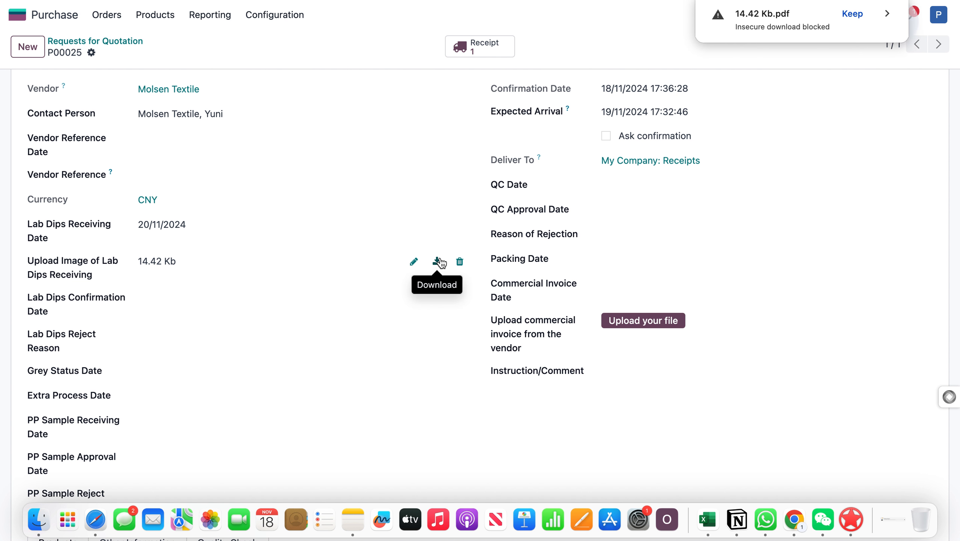
left_click(858, 14)
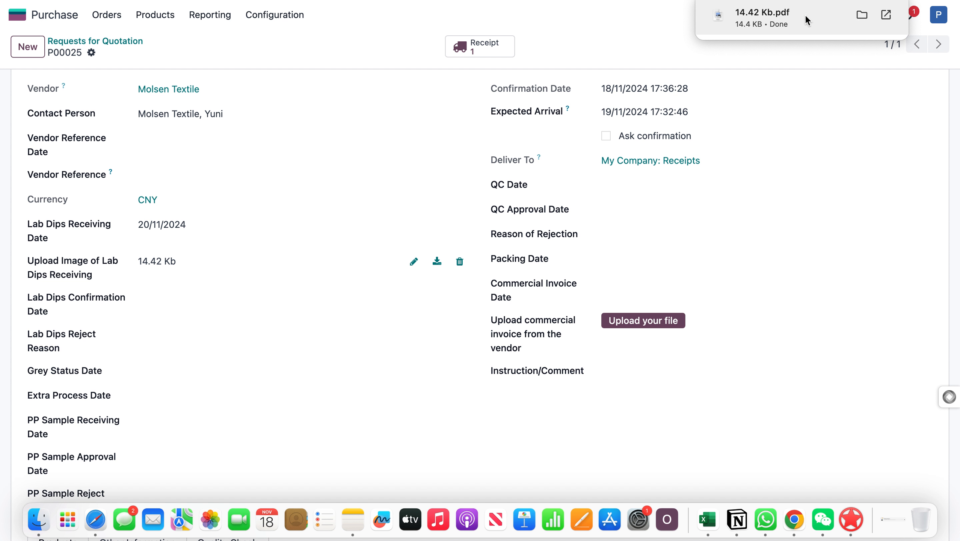
left_click(768, 23)
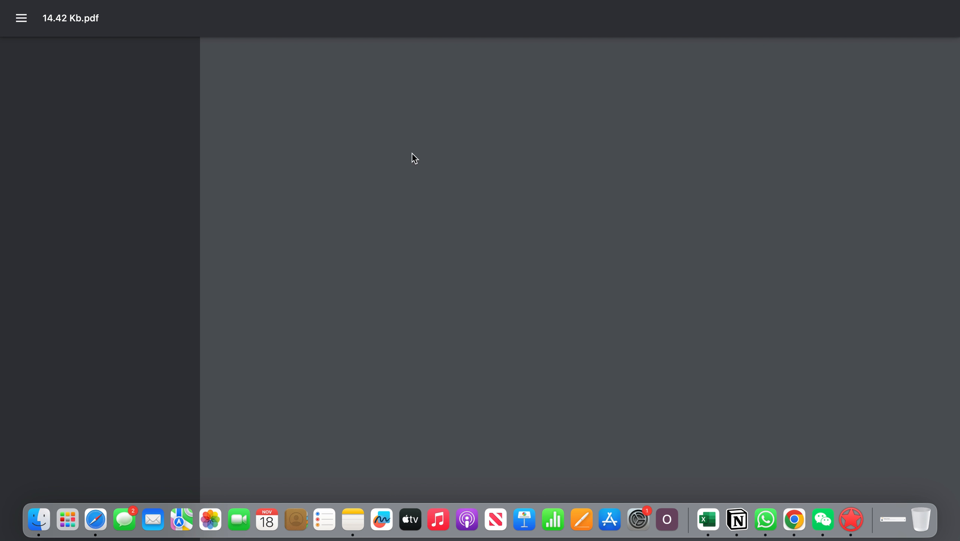
scroll(534, 91, "up", 5)
scroll(534, 91, "down", 5)
scroll(534, 90, "up", 3)
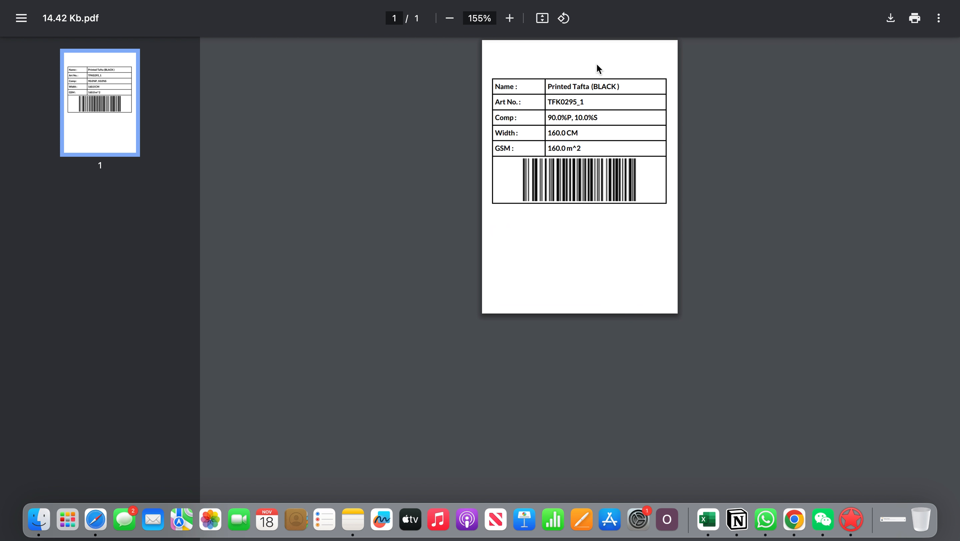
key("super+w")
Return to the approver's purchase order P00025 and open its Lab Dips Confirmation form.
scroll(205, 99, "up", 3)
left_click(181, 88)
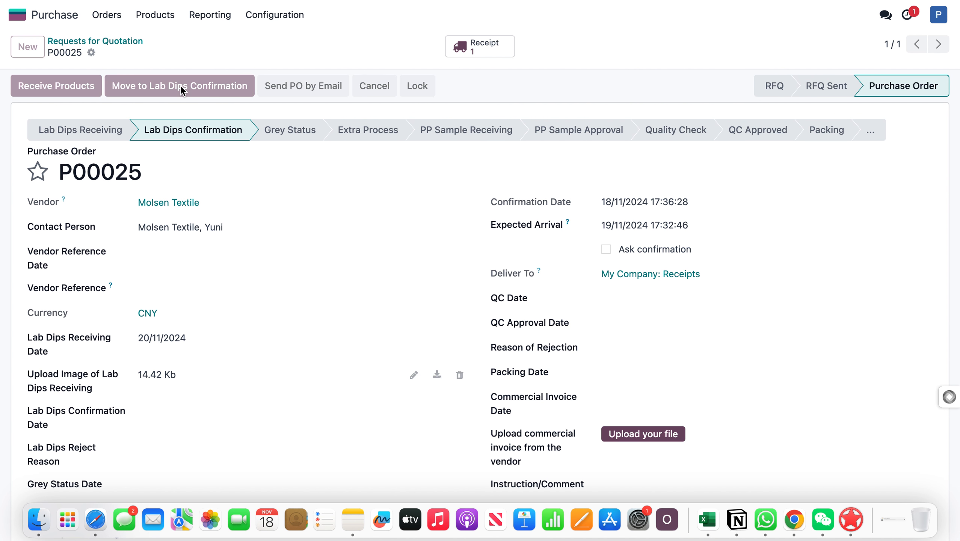
left_click(262, 256)
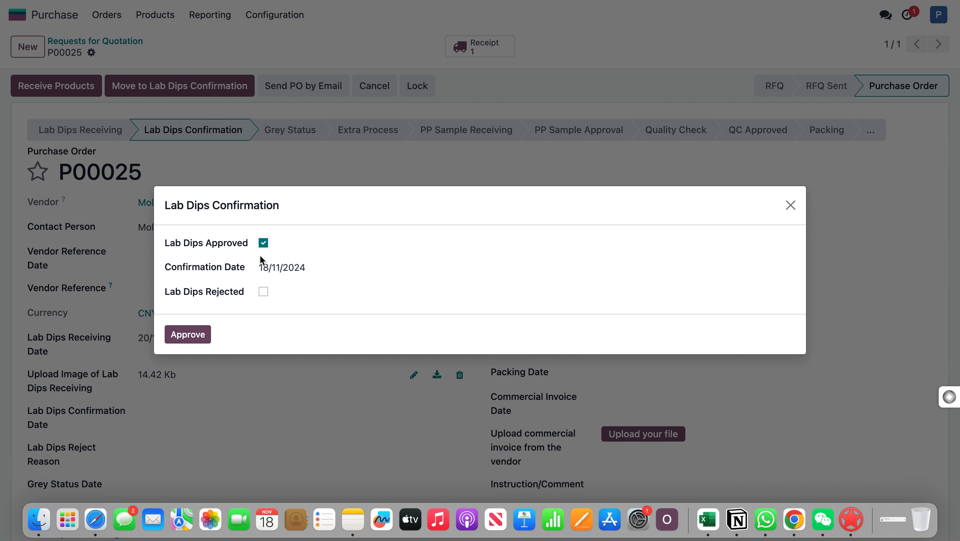
left_click(281, 268)
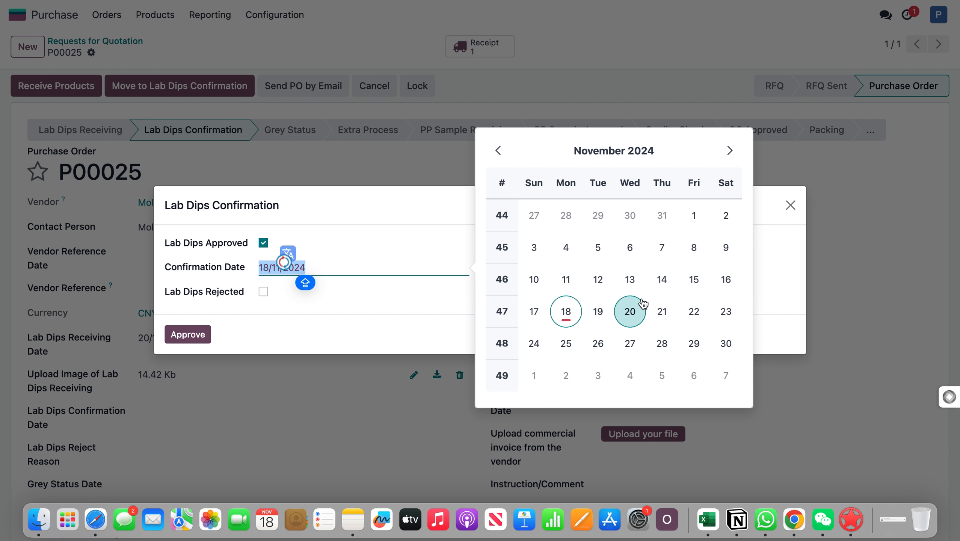
left_click(632, 310)
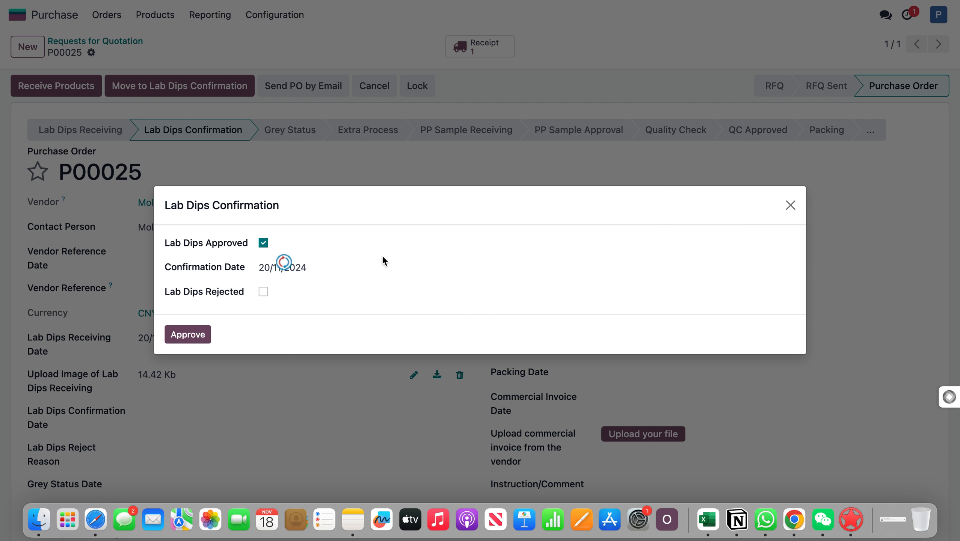
left_click(264, 243)
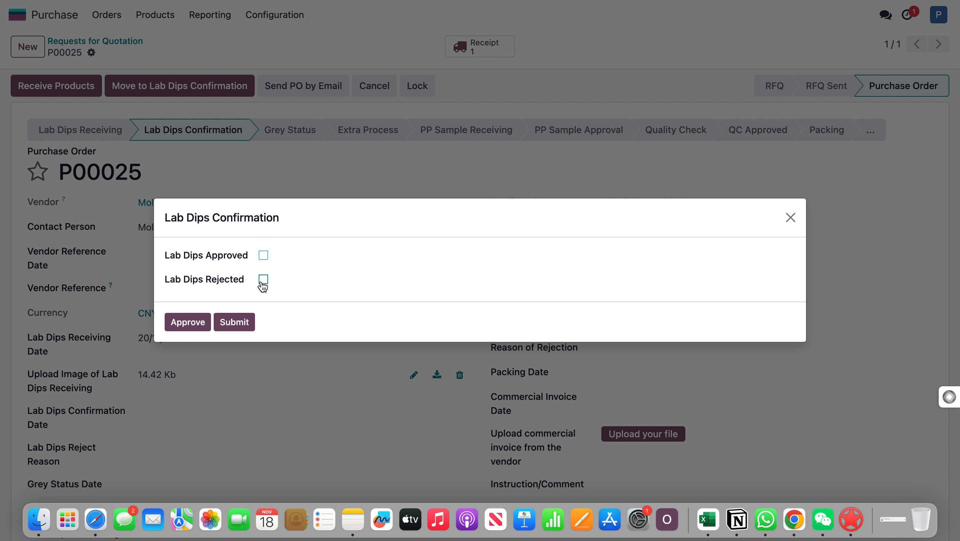
Mark the lab dips as rejected with the reason "Colors were not matching" and submit the rejection.
left_click(260, 282)
left_click(283, 291)
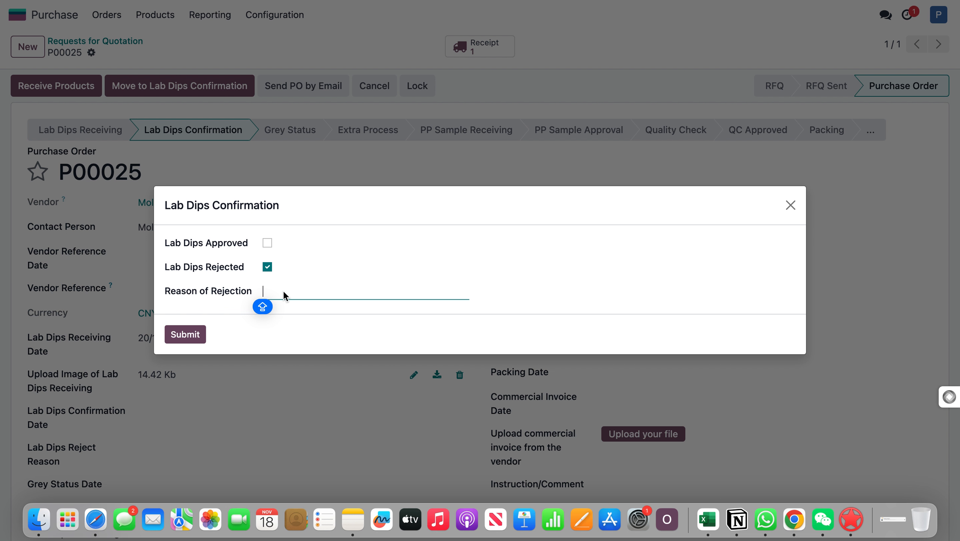
type("Colors were not m,a")
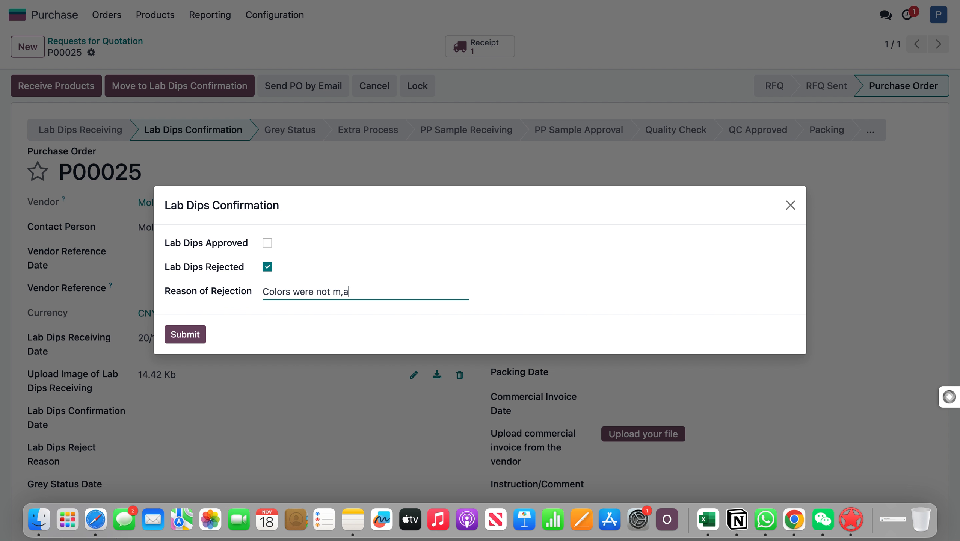
key("BackSpace")
key("BackSpace")
type("tching")
left_click(340, 290)
type("aa")
left_click(185, 334)
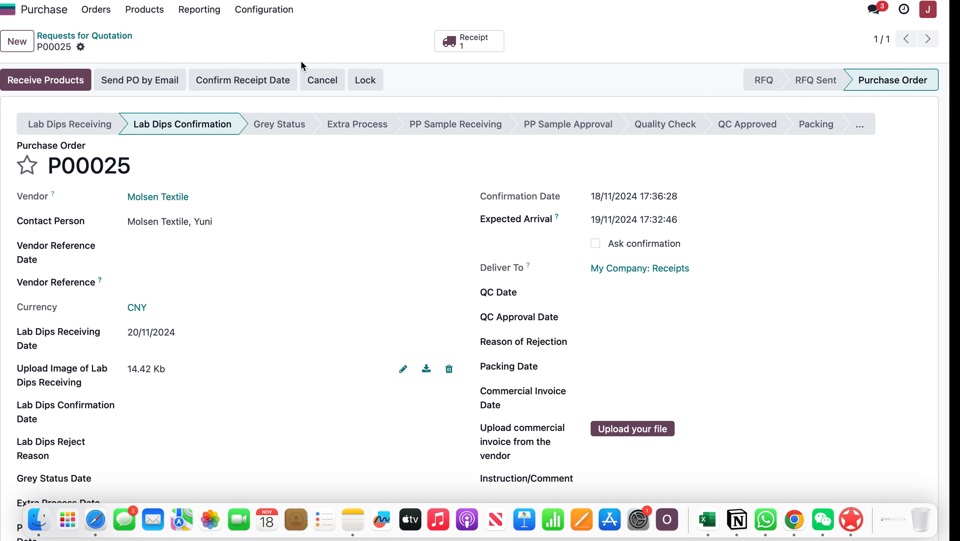
Reload the purchase order in the other user's session and mark the lab dips as received on 21/11/2024.
key("super+r")
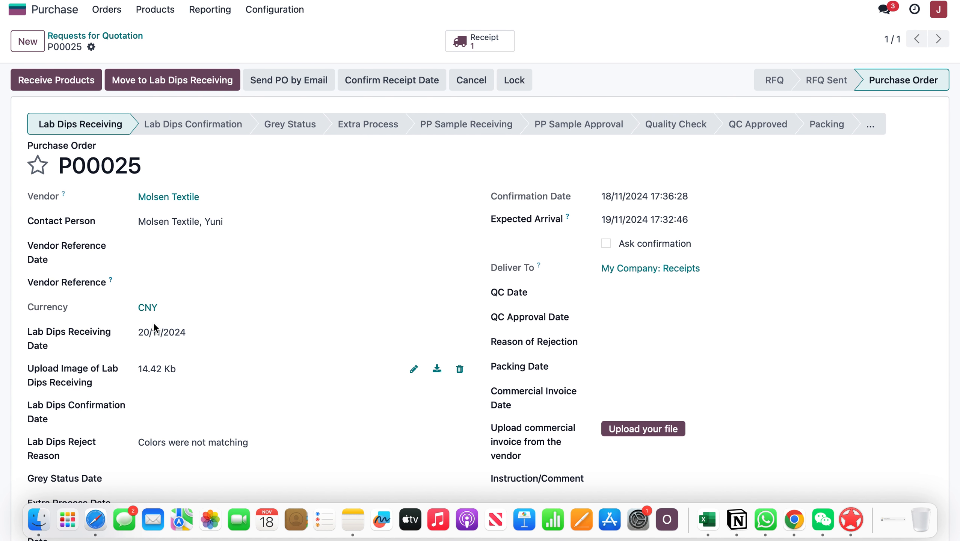
left_click(166, 79)
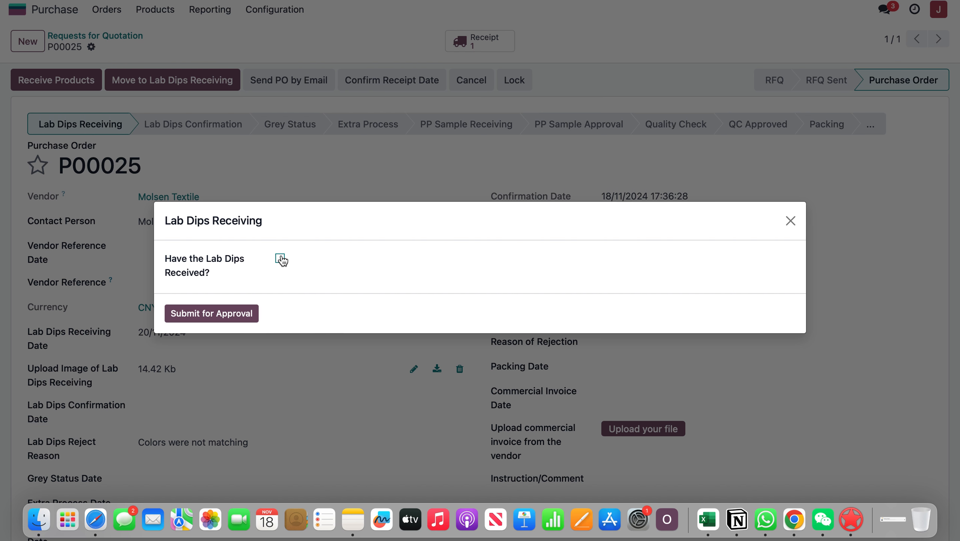
left_click(281, 259)
left_click(292, 271)
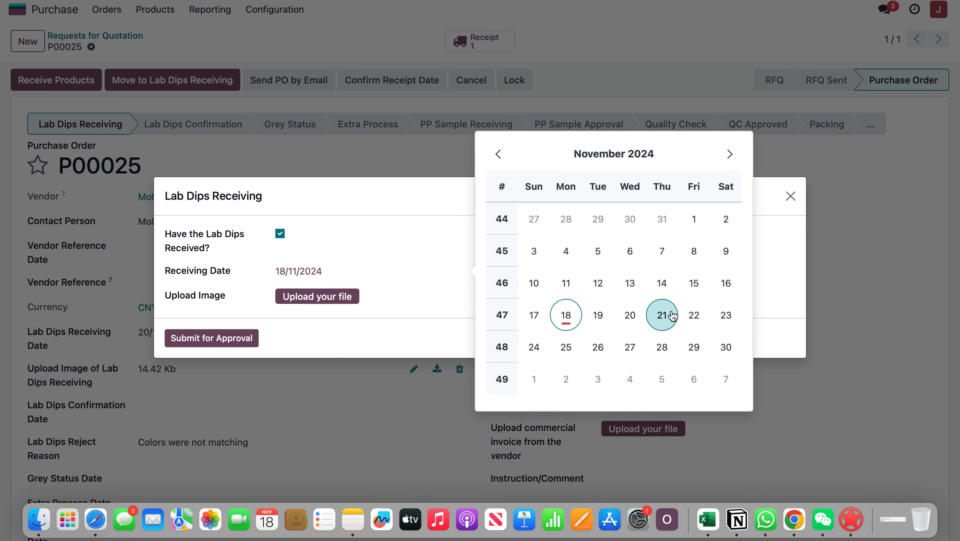
left_click(661, 315)
Upload the first Printed Tafta barcode PDF from Downloads as the lab dips image and submit the receiving for approval.
left_click(335, 297)
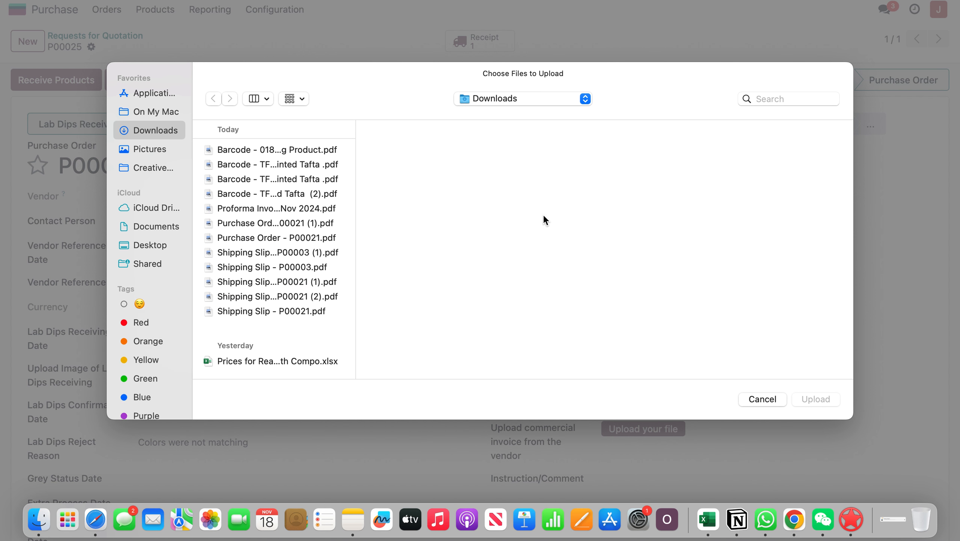
left_click(321, 166)
left_click(810, 404)
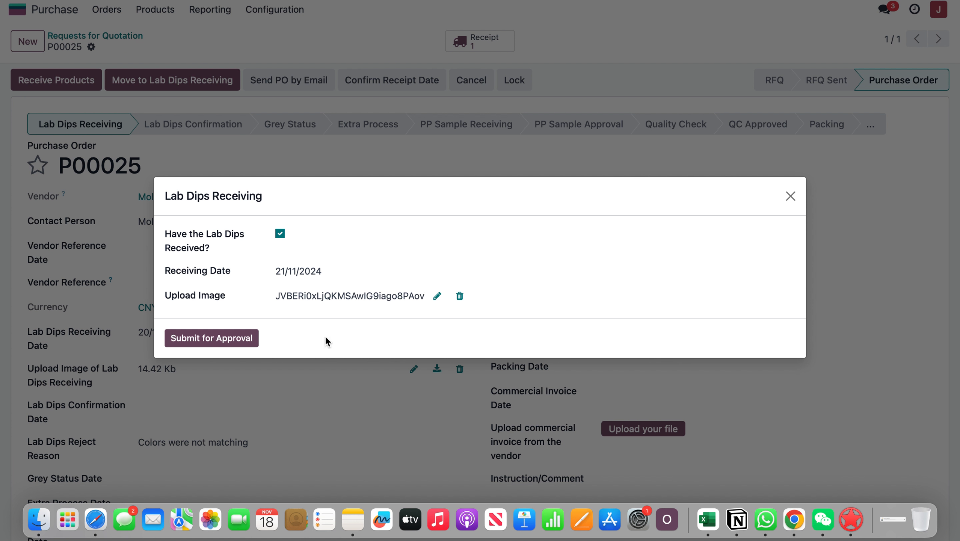
left_click(229, 336)
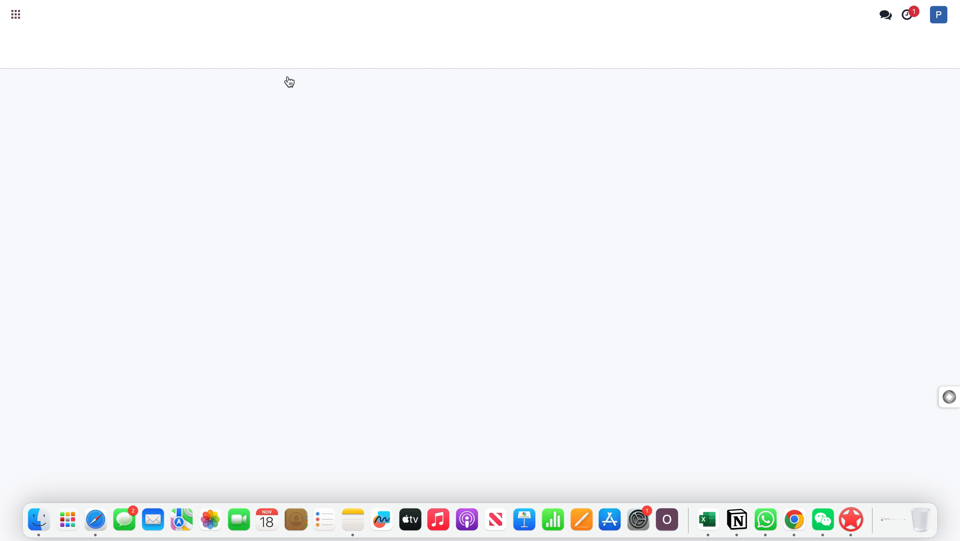
In the approver's session, approve the resubmitted lab dips with a confirmation date of 21/11/2024.
left_click(222, 86)
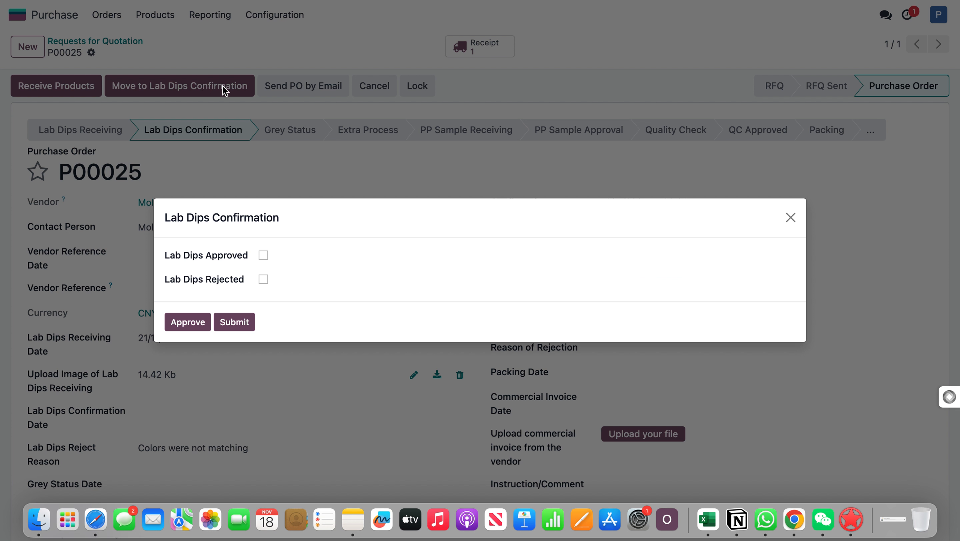
left_click(789, 218)
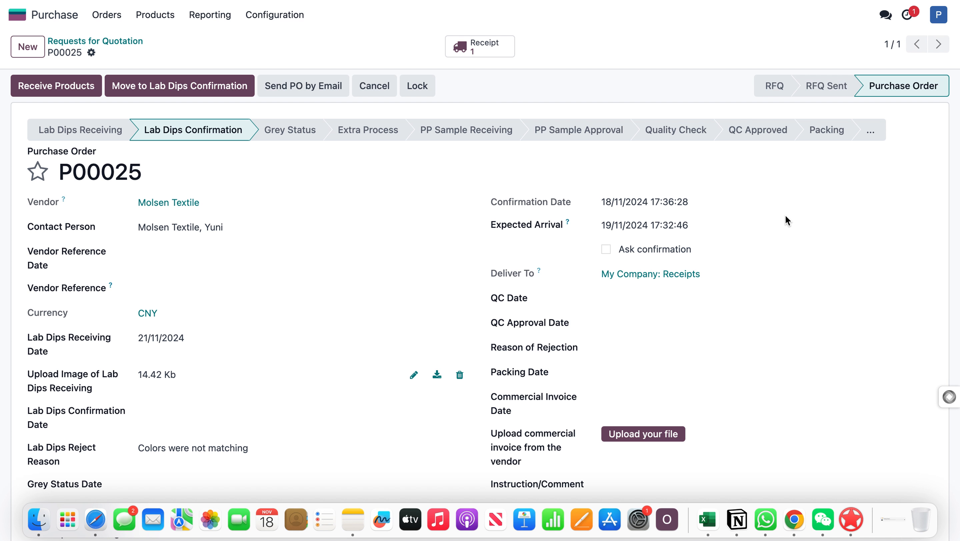
left_click(210, 84)
left_click(263, 255)
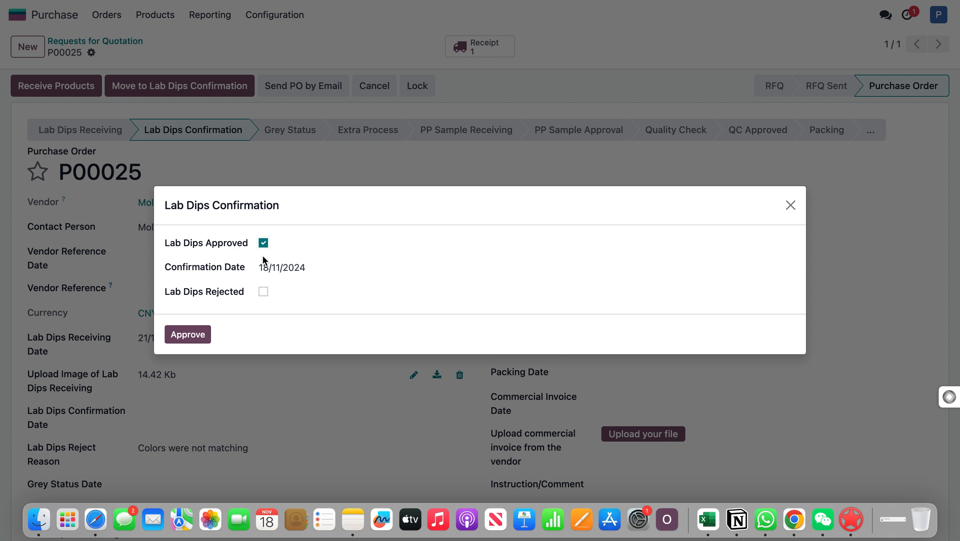
left_click(290, 267)
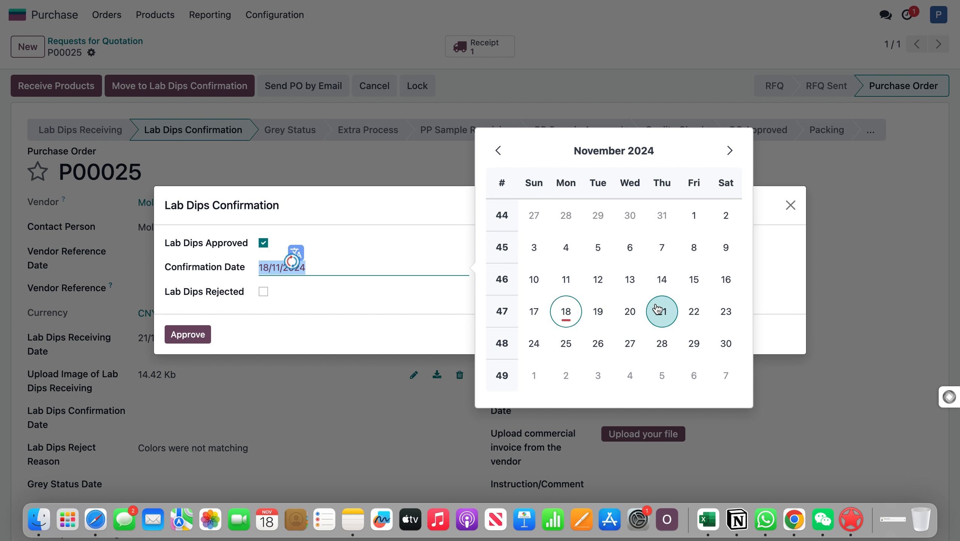
left_click(668, 311)
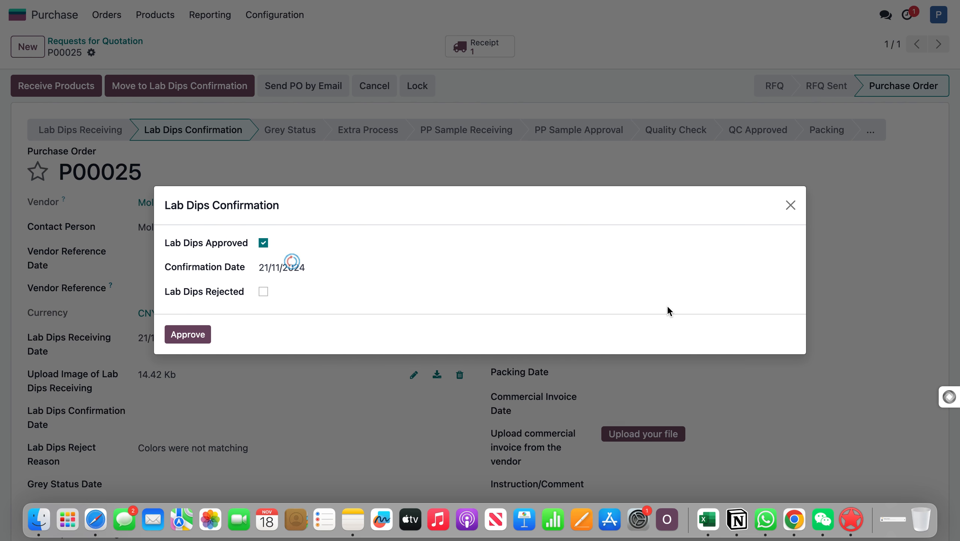
left_click(188, 333)
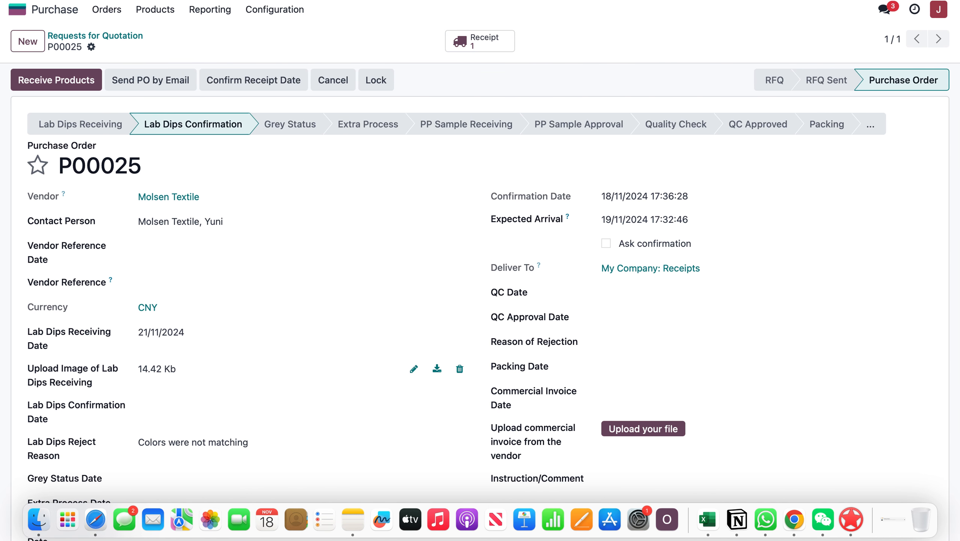
Reload the order in the other user's session, mark the fabric grey as ready on 24/11/2024, and submit the grey status.
key("super+r")
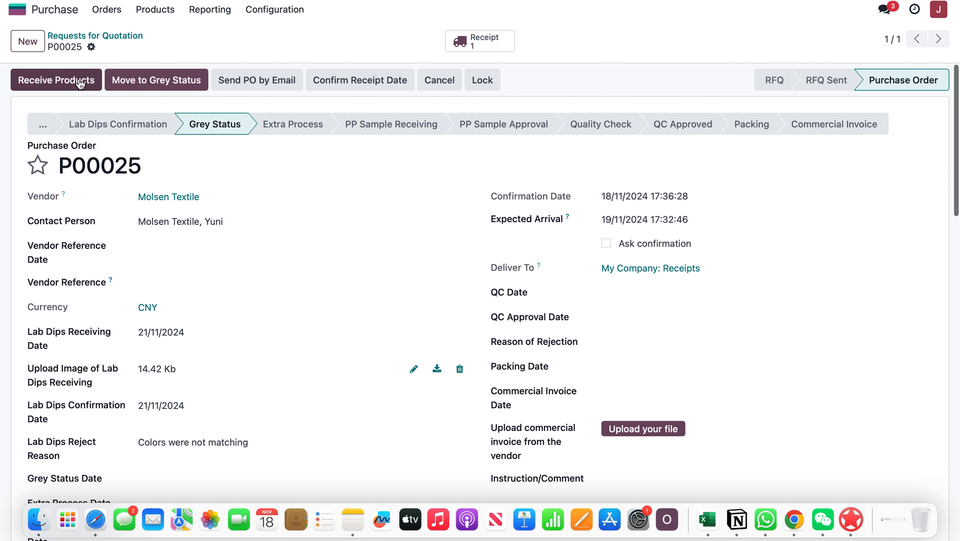
left_click(145, 80)
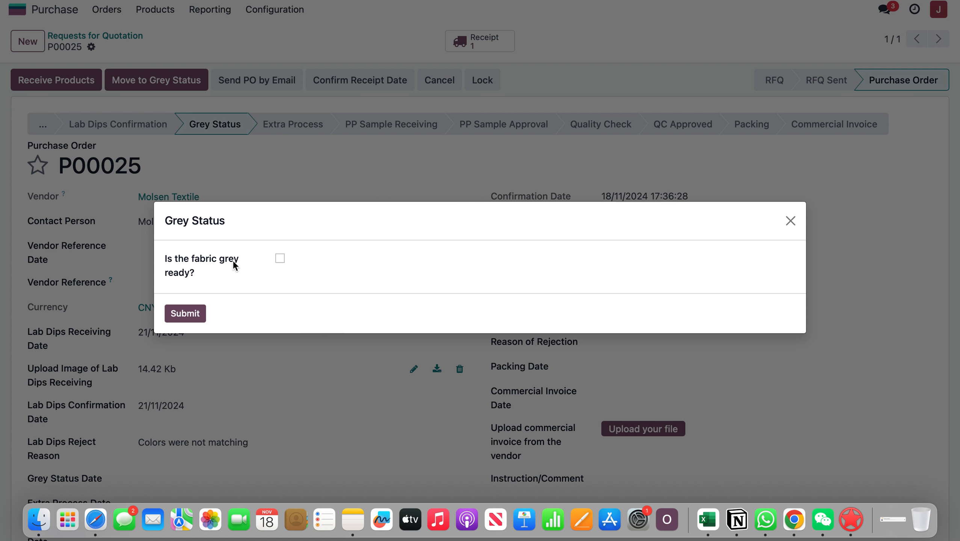
left_click(280, 258)
left_click(317, 283)
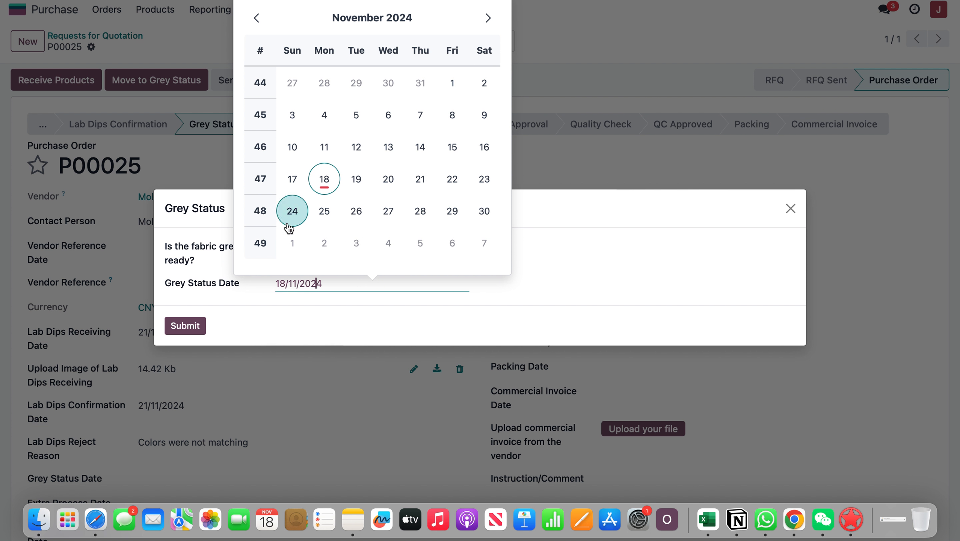
left_click(292, 211)
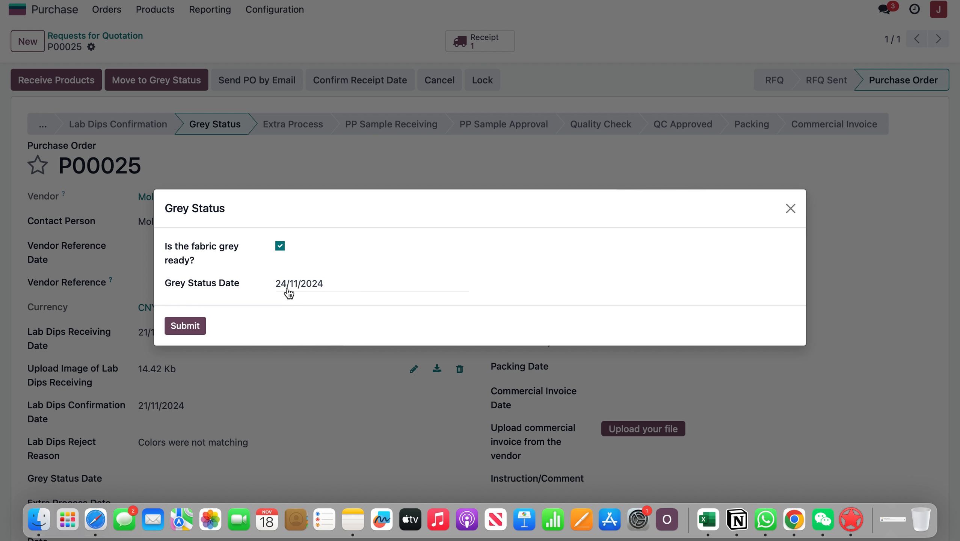
left_click(185, 324)
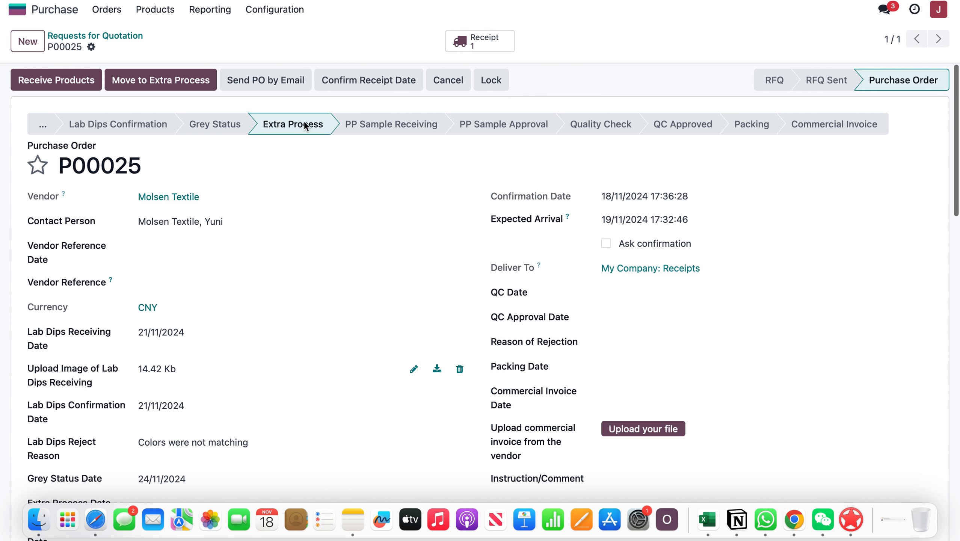
Review the purchase order's lab dips, reject reason and grey status entries and the fields for the remaining stages.
scroll(319, 217, "down", 5)
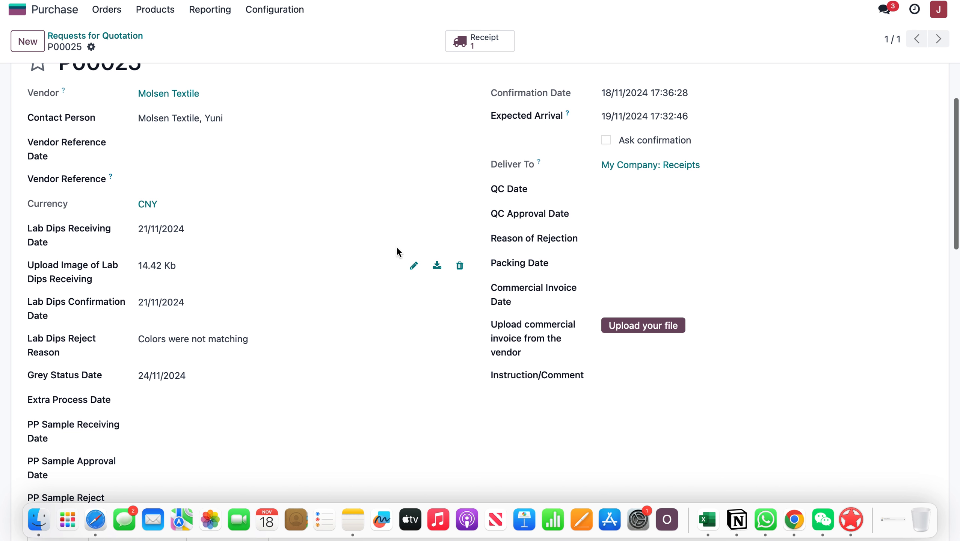
scroll(354, 266, "down", 1)
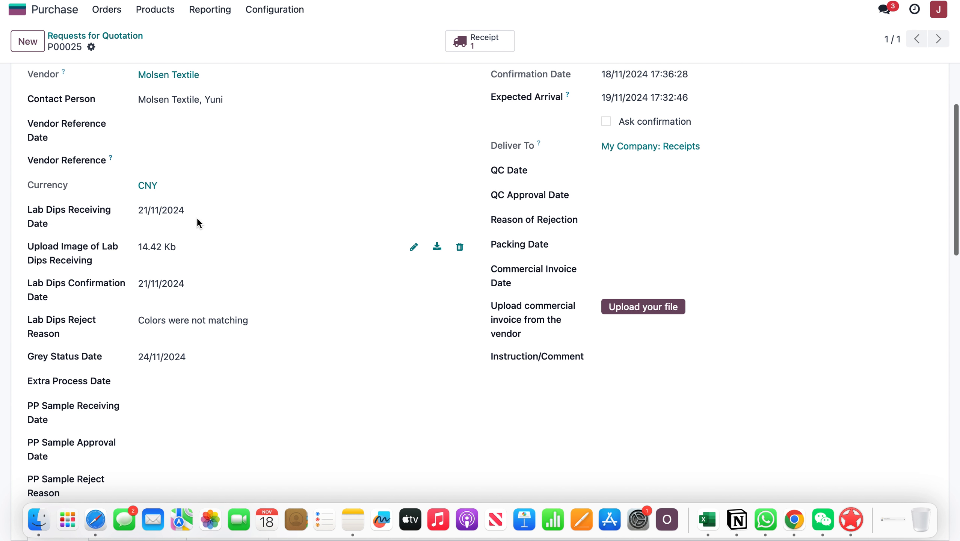
scroll(216, 352, "up", 2)
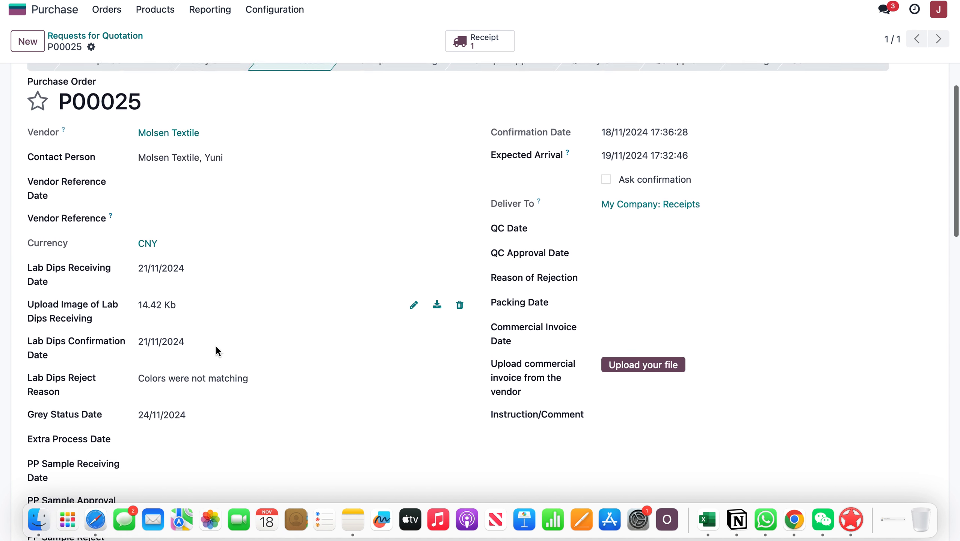
scroll(218, 351, "up", 3)
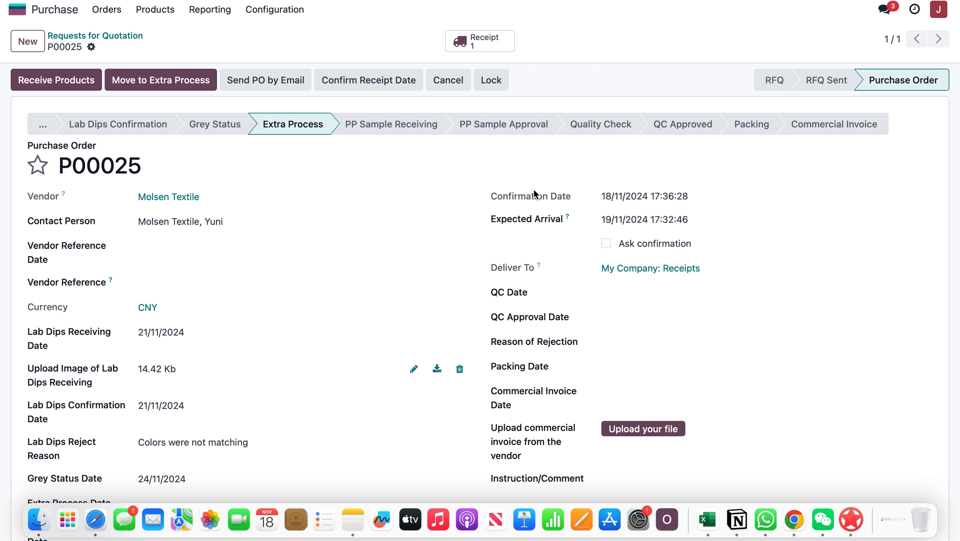
scroll(319, 356, "down", 1)
scroll(318, 357, "down", 5)
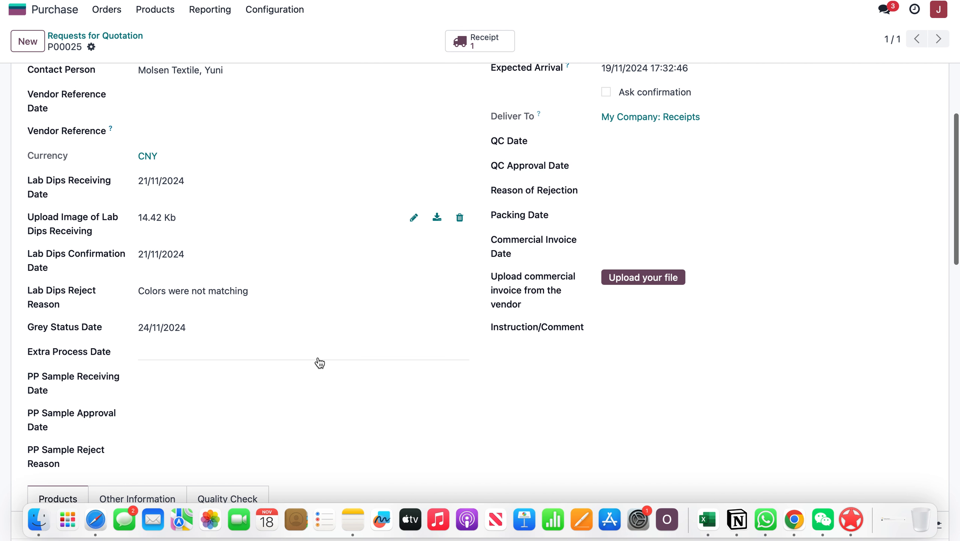
scroll(318, 357, "up", 4)
scroll(320, 362, "up", 2)
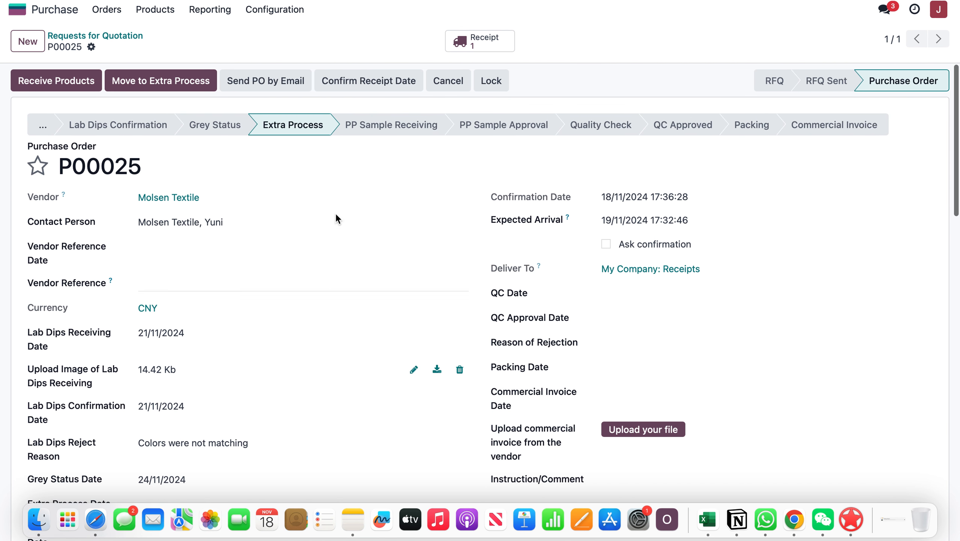
Mark the extra process as done with a process date of 27/11/2024 and submit it.
left_click(167, 83)
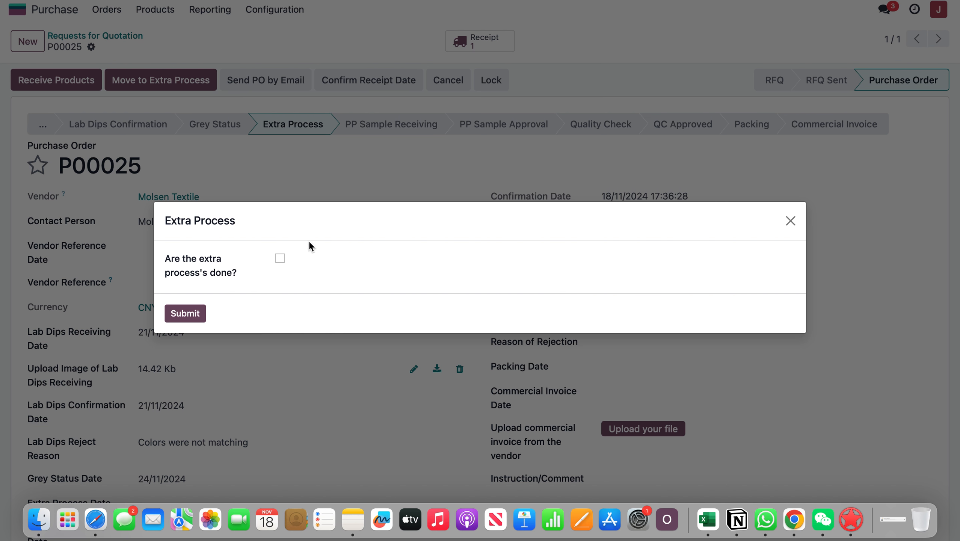
left_click(280, 258)
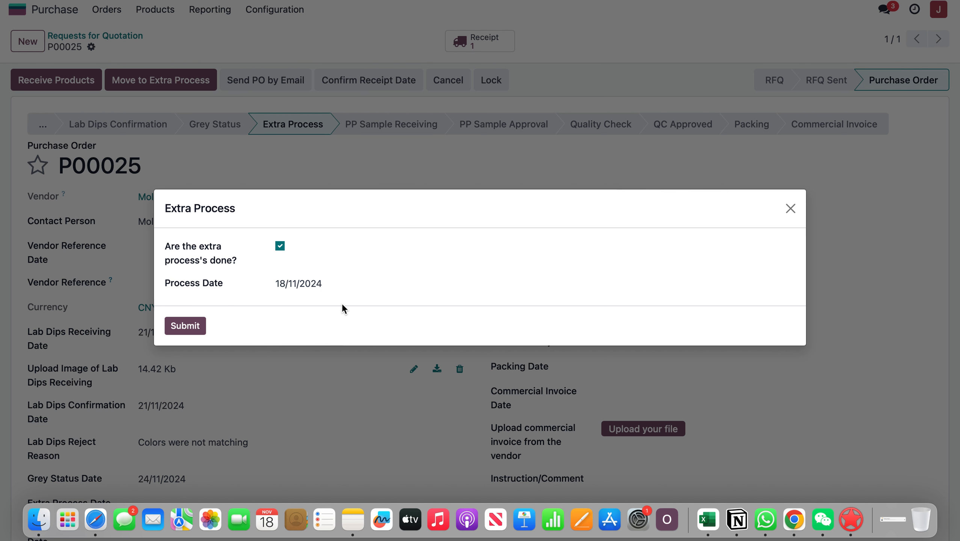
left_click(341, 286)
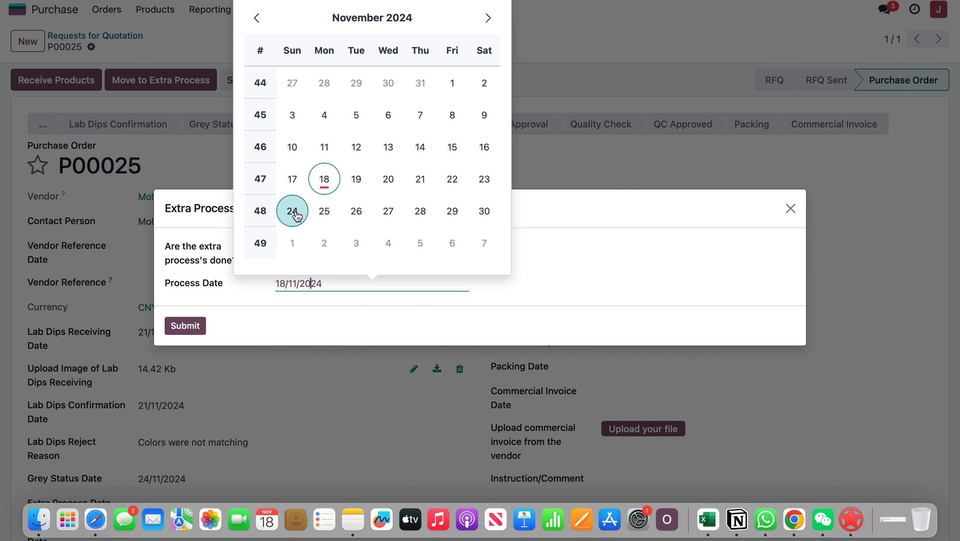
left_click(383, 210)
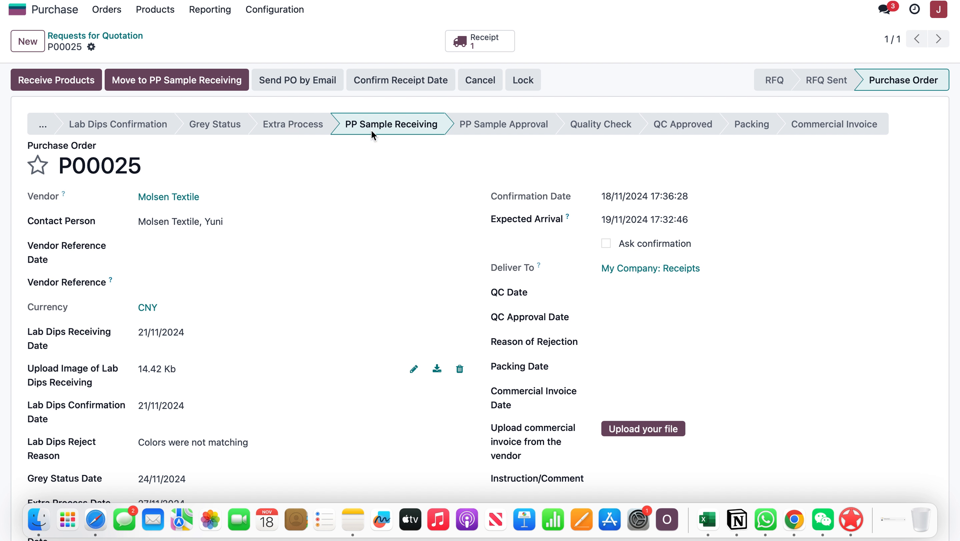
Mark the PP samples as received on 27/11/2024 and submit them for approval.
left_click(149, 82)
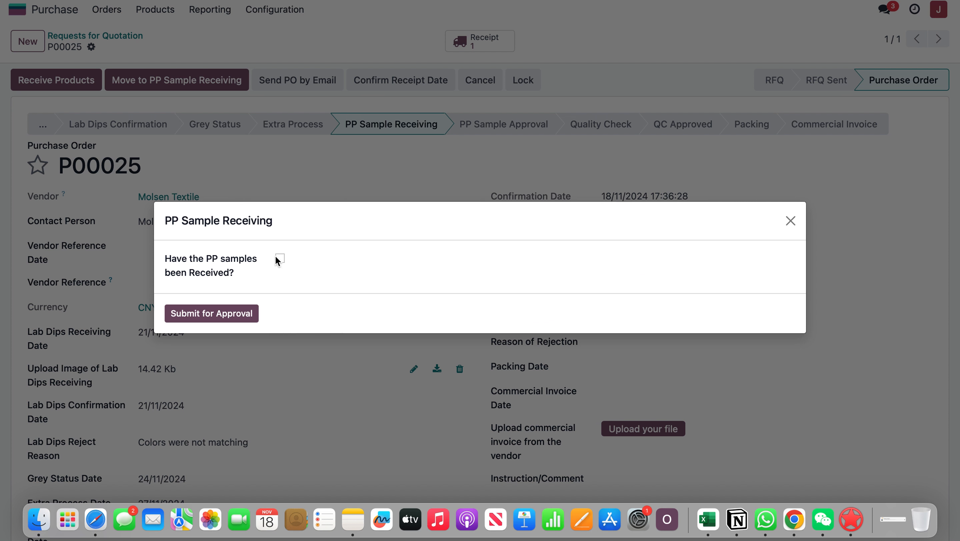
left_click(279, 259)
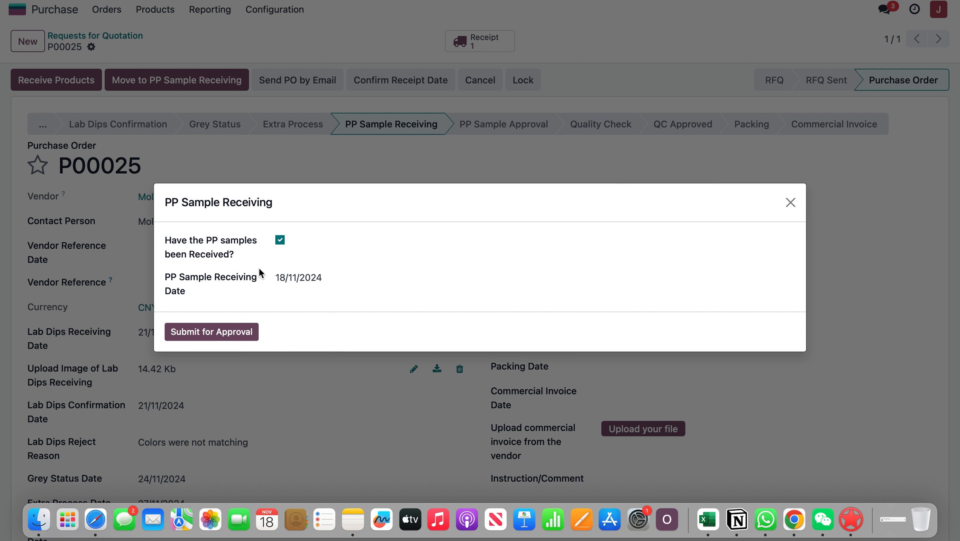
left_click(280, 242)
left_click(281, 261)
left_click(308, 280)
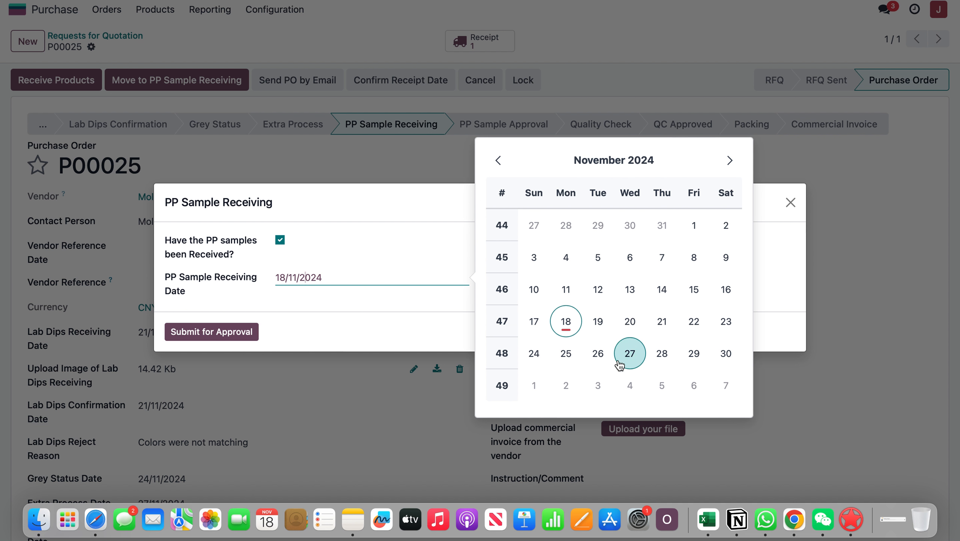
left_click(629, 354)
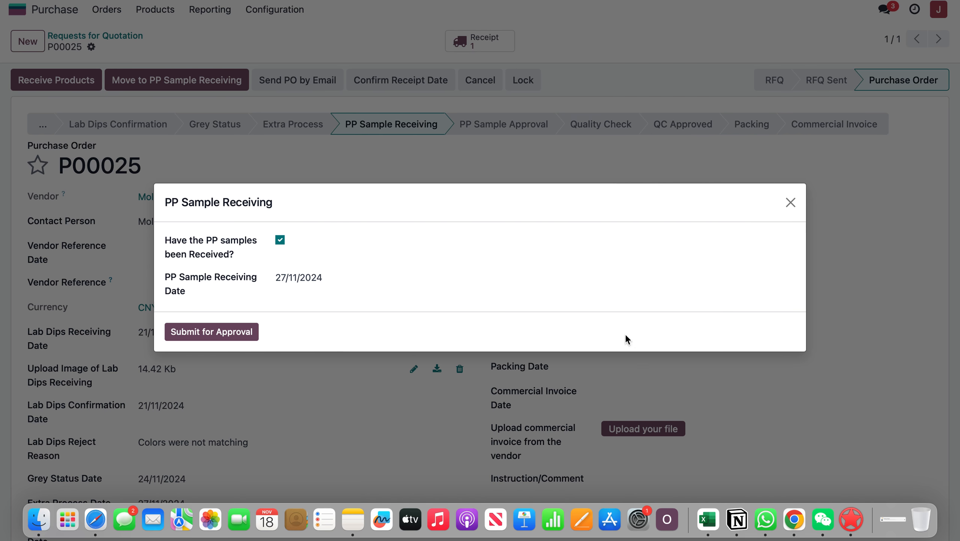
left_click(241, 333)
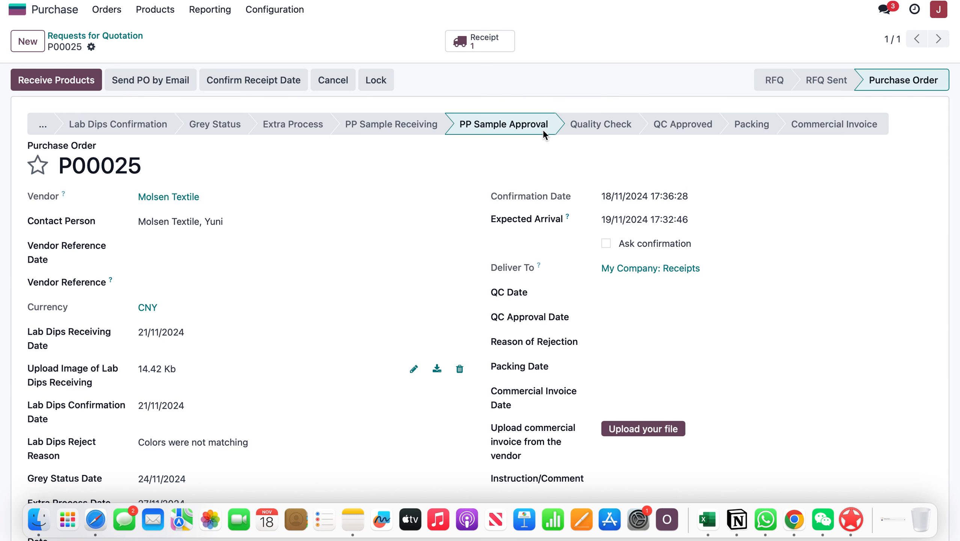
Switch to the approver's session and reload the purchase order, comparing its PP Sample Approval stage with the other user's session.
key("ctrl+Right")
key("ctrl+Left")
key("ctrl+Right")
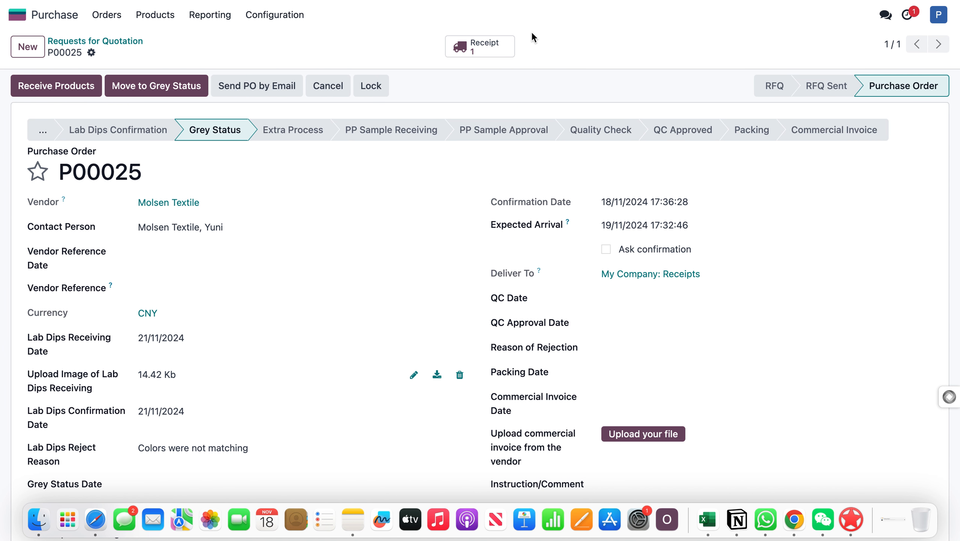
key("super+r")
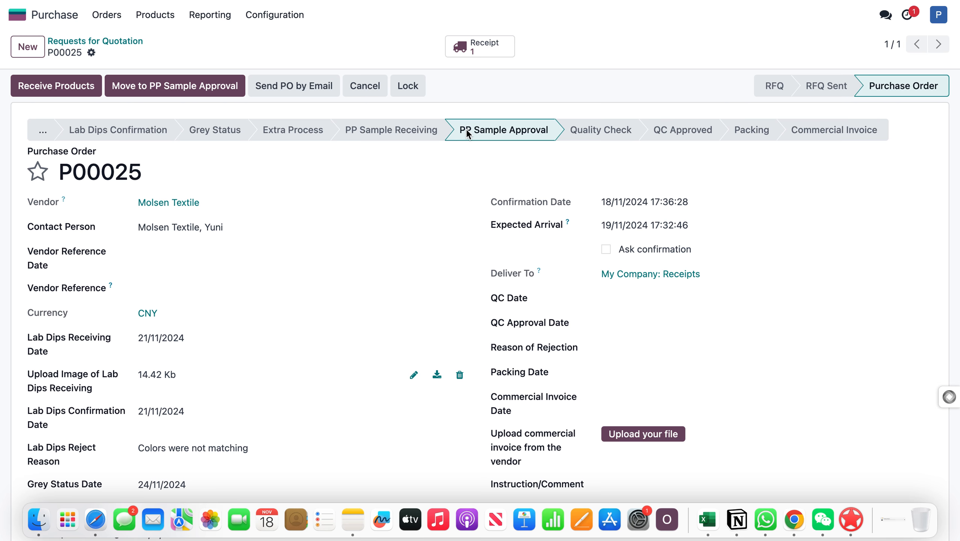
key("ctrl+Left")
key("ctrl+Left")
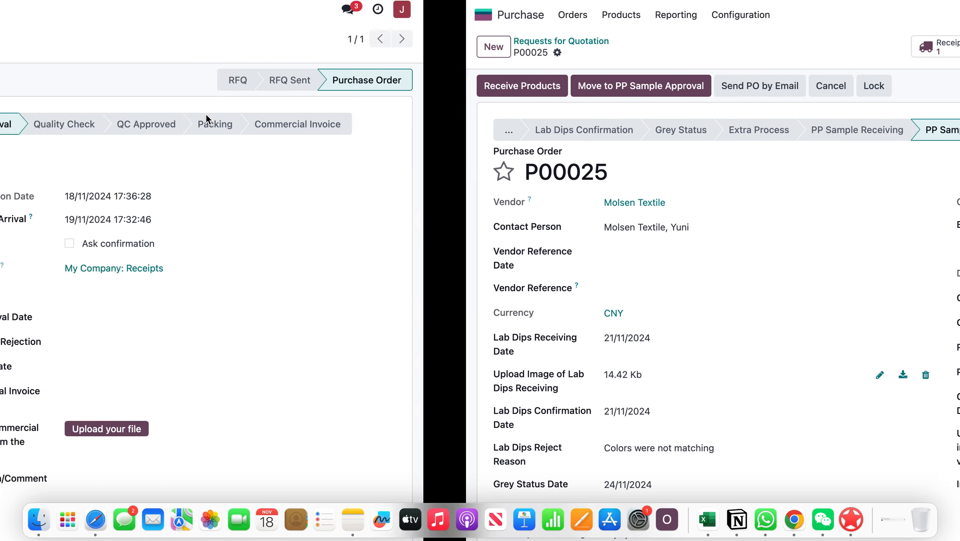
key("ctrl+Right")
key("ctrl+Right")
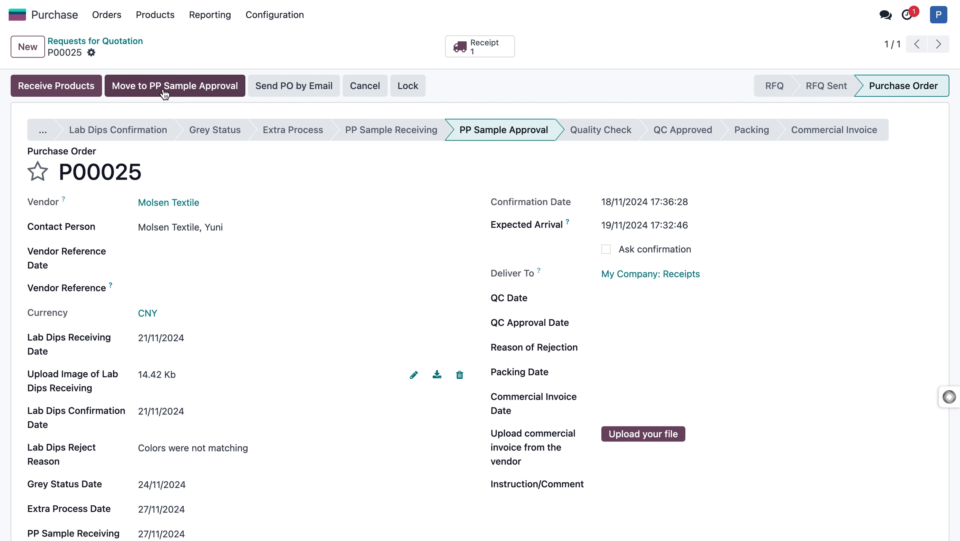
Approve the PP samples with an approval date of 29/11/2024.
left_click(164, 92)
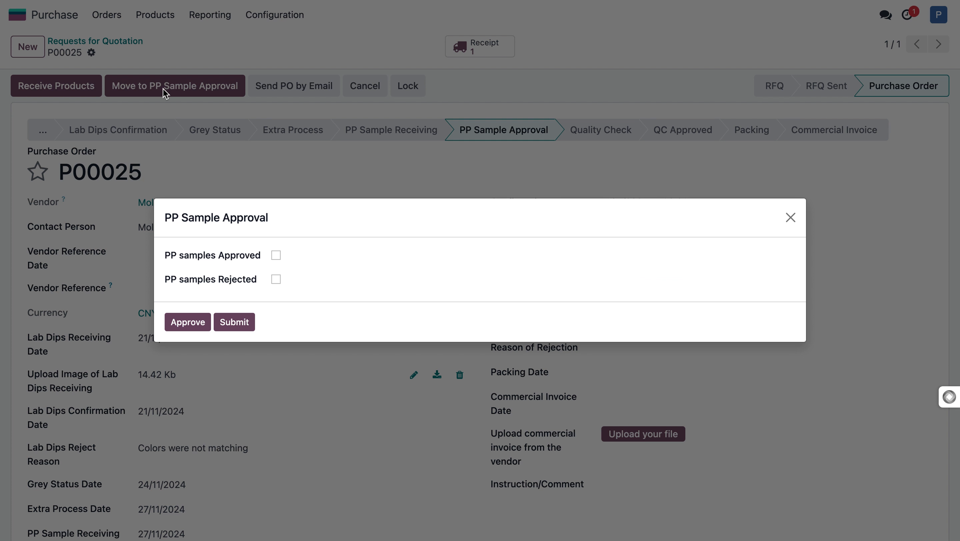
left_click(275, 256)
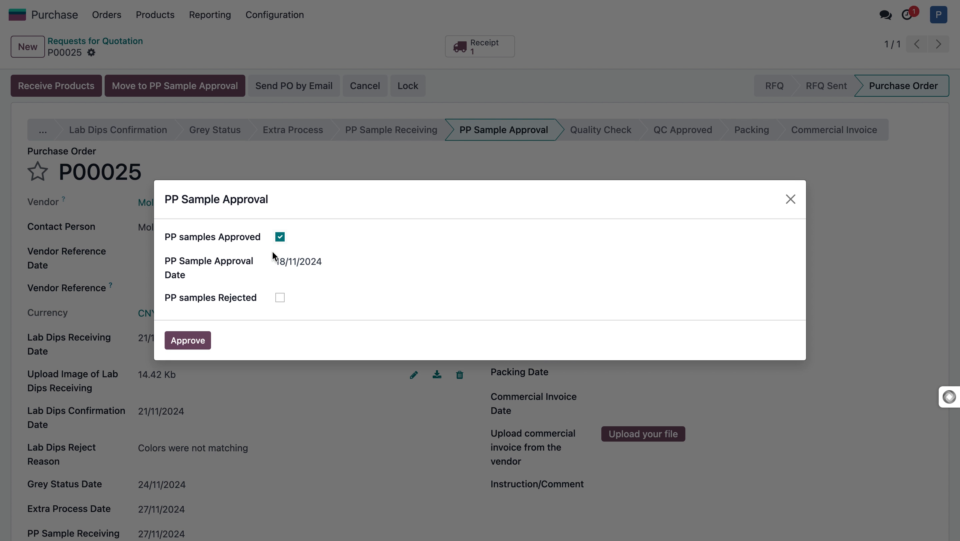
left_click(299, 262)
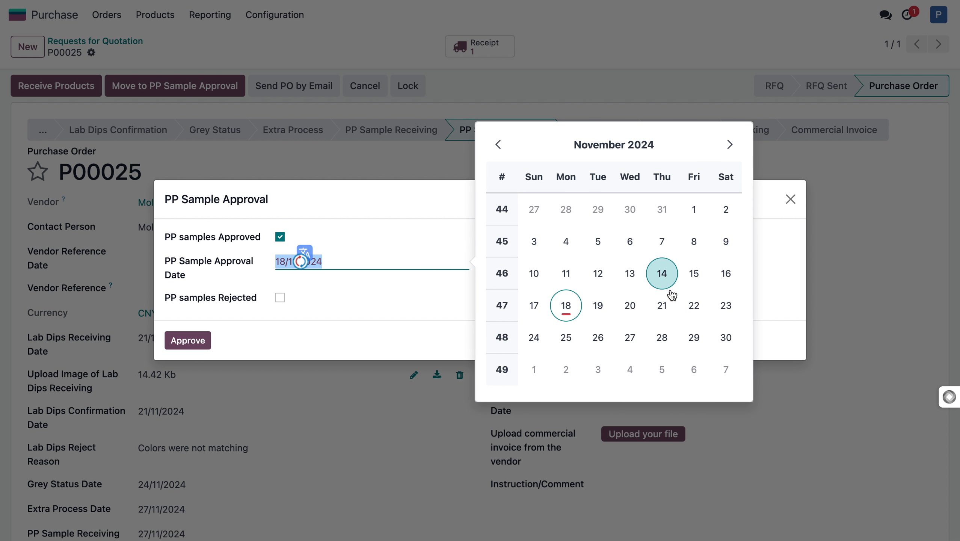
left_click(693, 336)
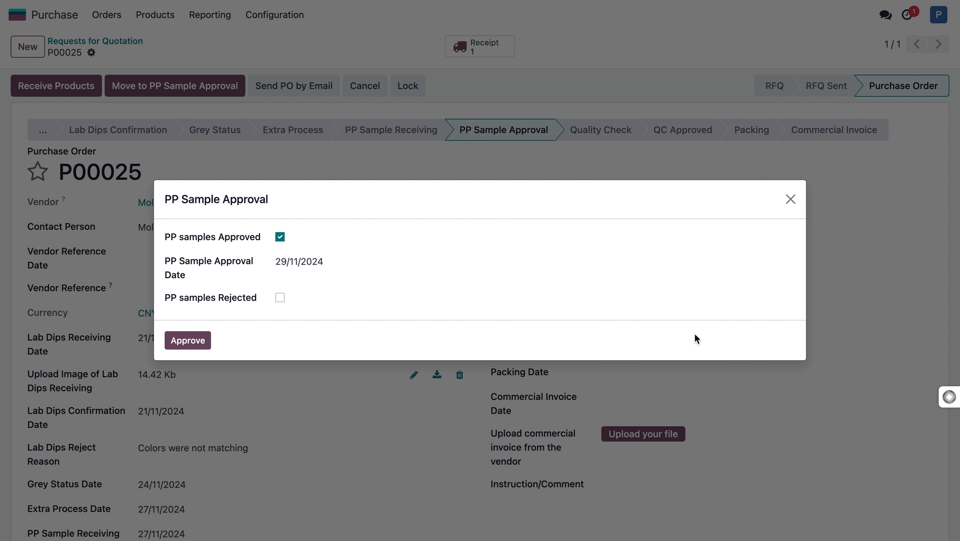
left_click(203, 342)
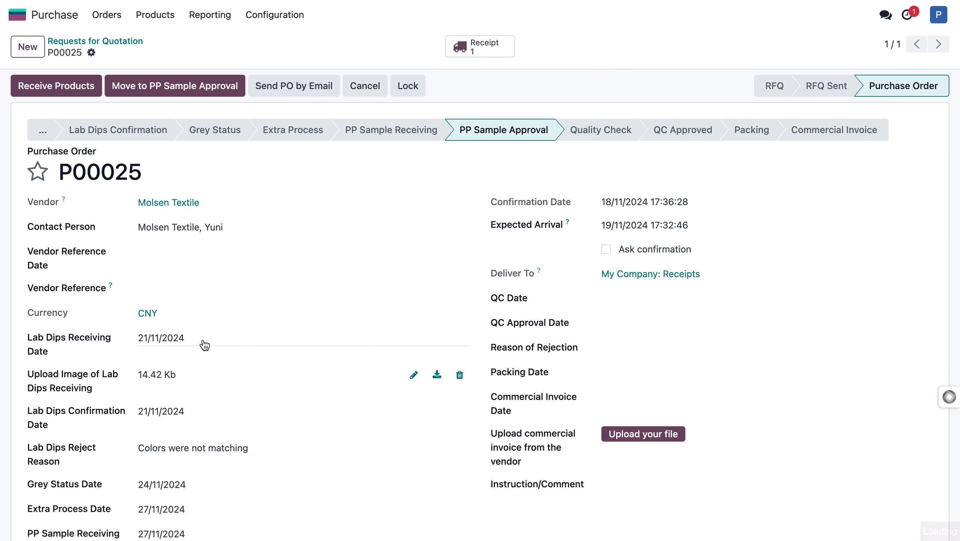
Return to the other user's session and reload the purchase order.
key("ctrl+Left")
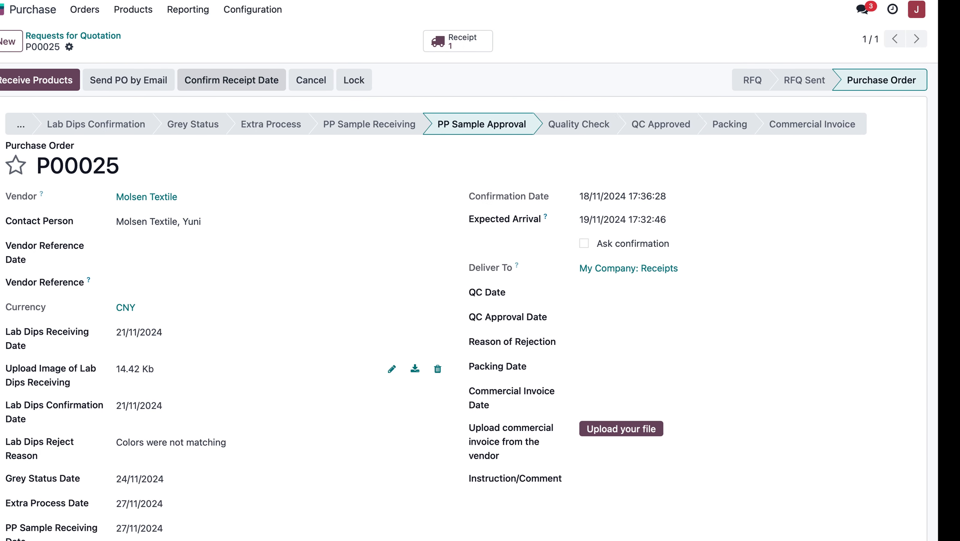
key("super+l")
key("Return")
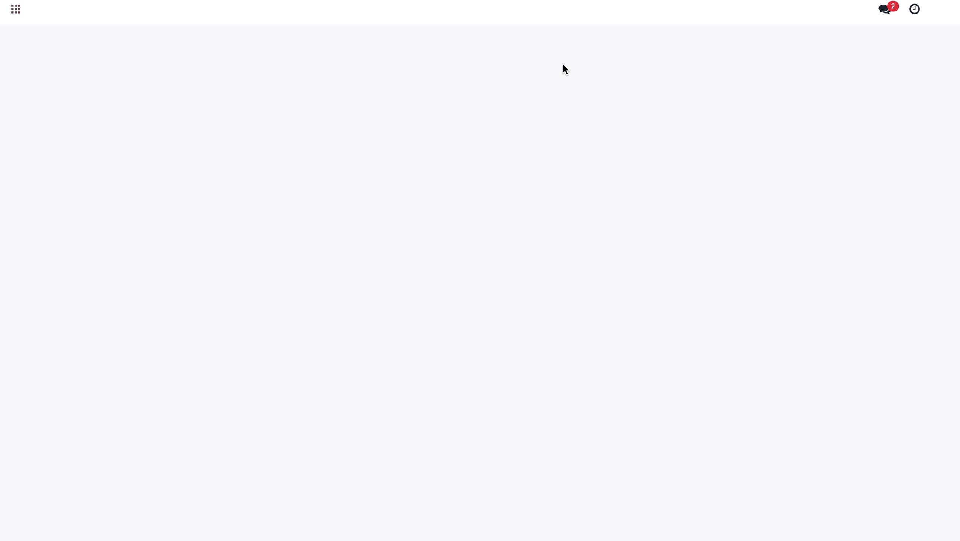
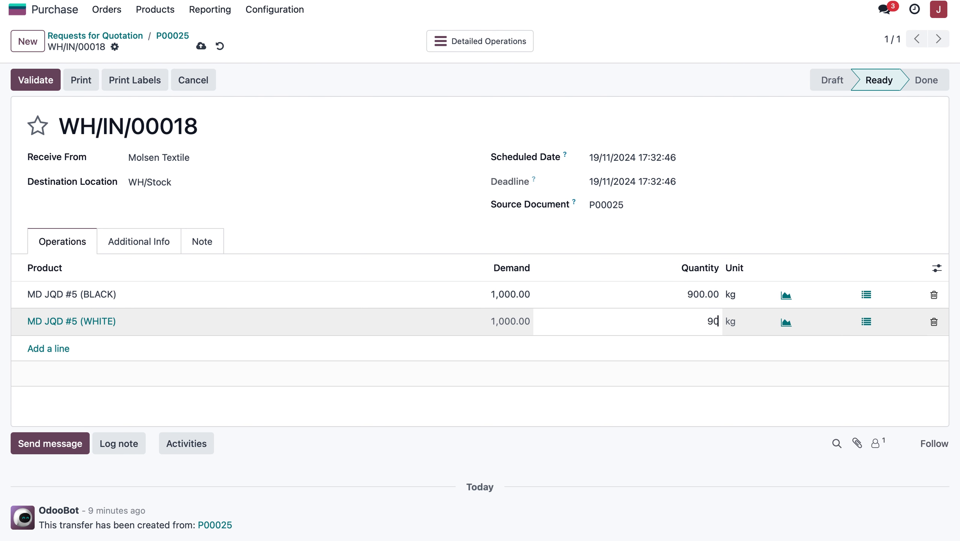
Set the received quantity of MD JQD #5 (BLACK) and MD JQD #5 (WHITE) to 1,000 kg each and validate the receipt.
left_click(819, 190)
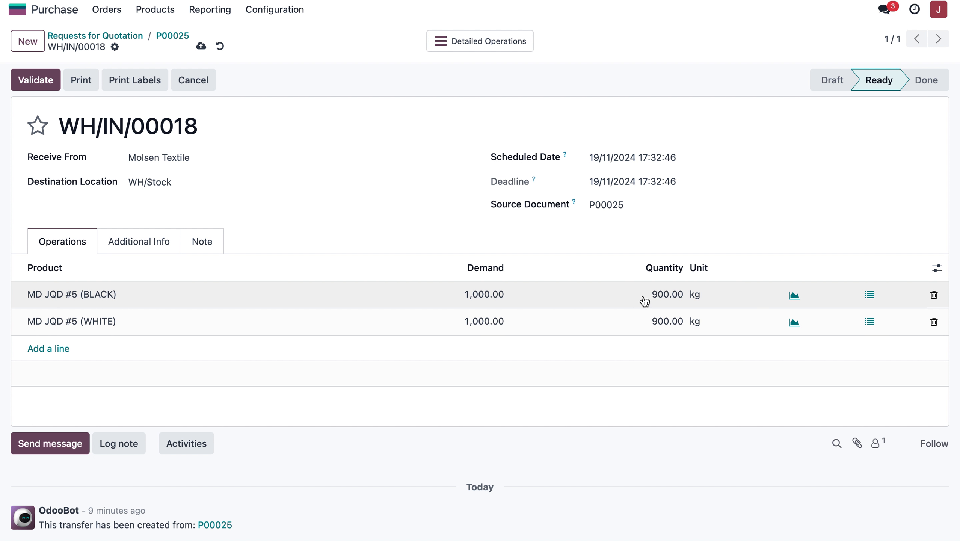
left_click(643, 297)
type("1000")
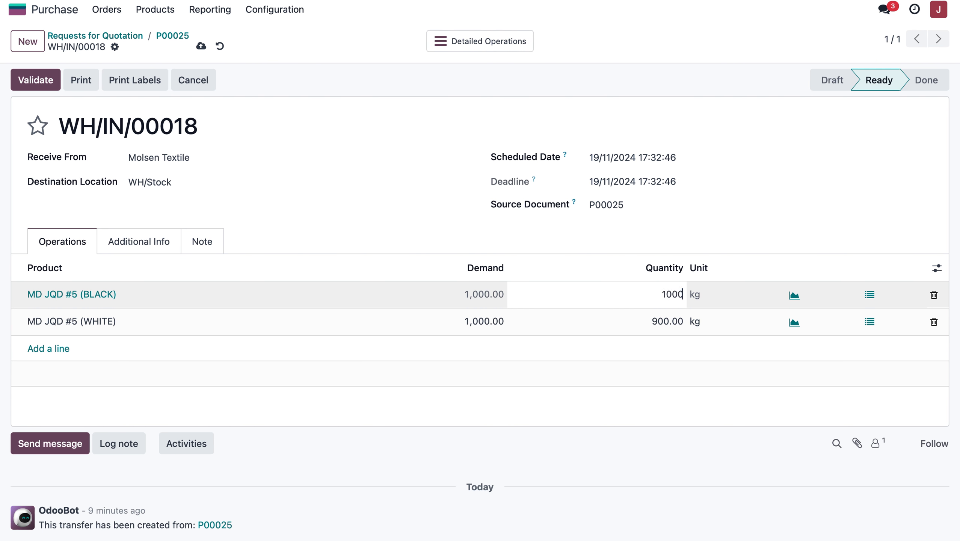
left_click(648, 322)
type("10000")
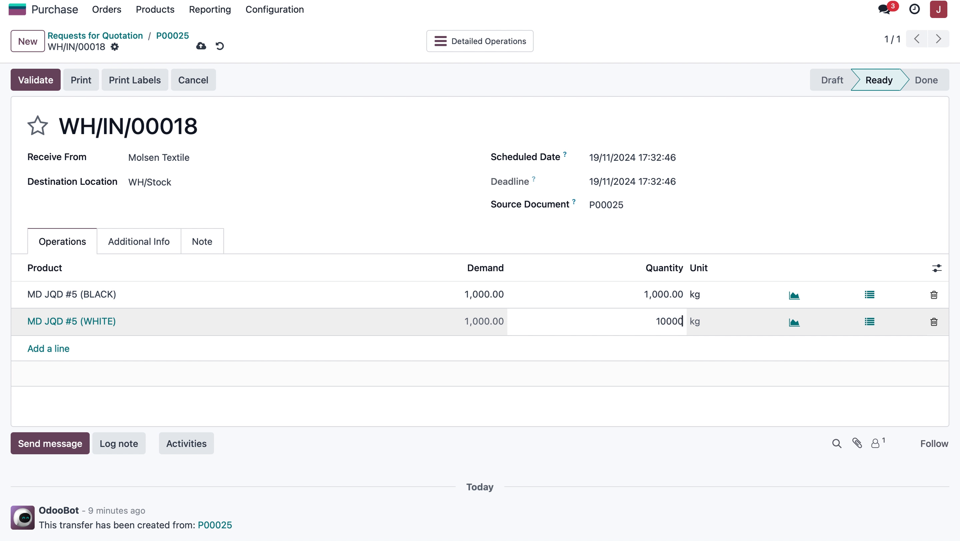
key("BackSpace")
left_click(599, 206)
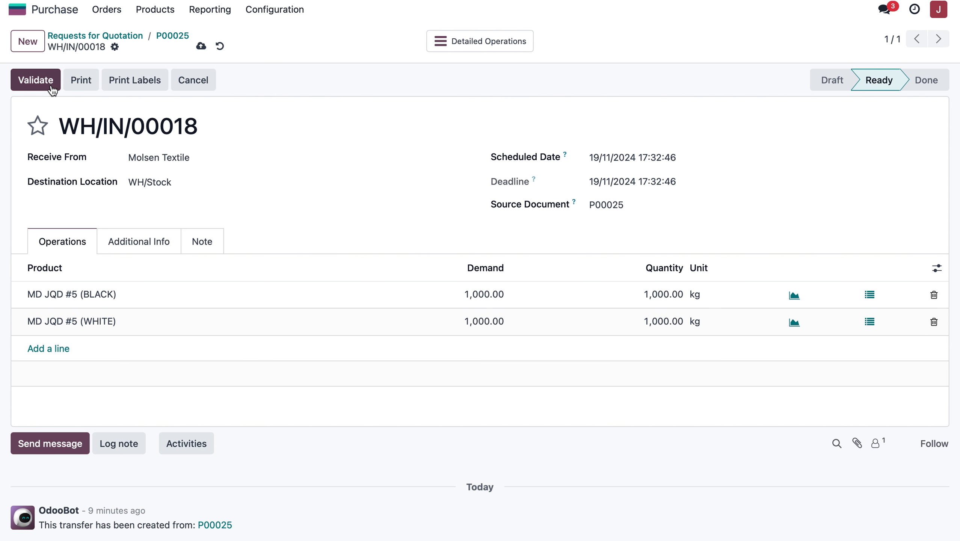
left_click(46, 88)
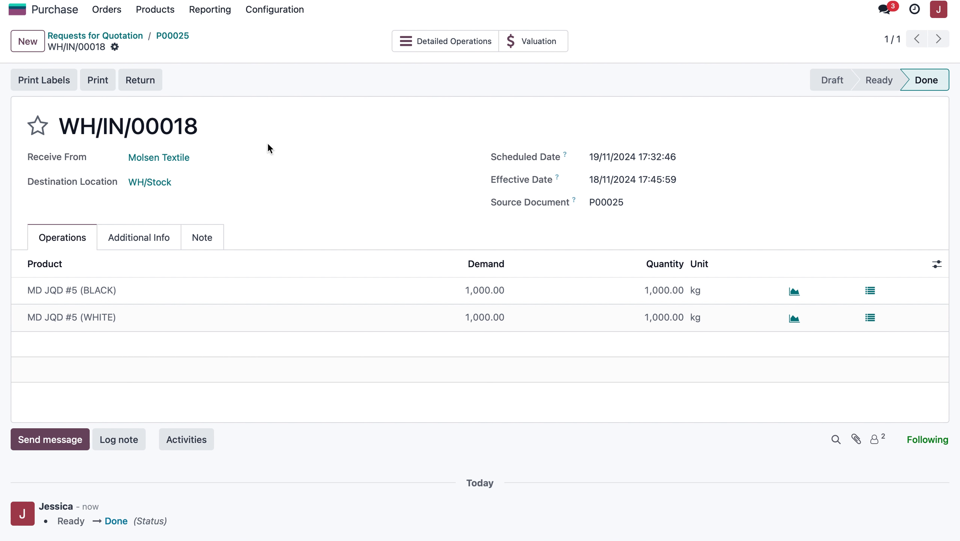
scroll(261, 258, "down", 3)
scroll(264, 257, "up", 3)
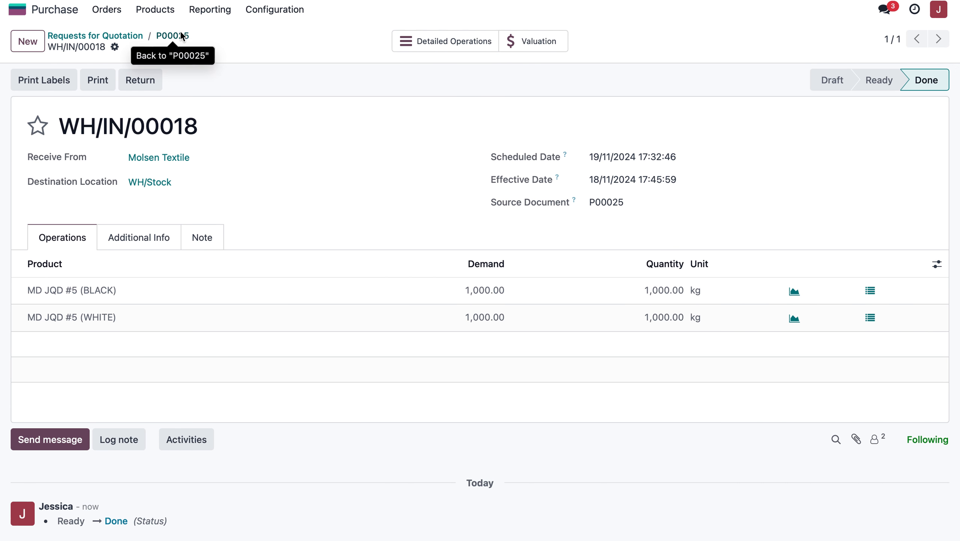
Go back to the purchase order and review the received-quantity updates for both products in its message log.
left_click(180, 33)
scroll(297, 342, "down", 20)
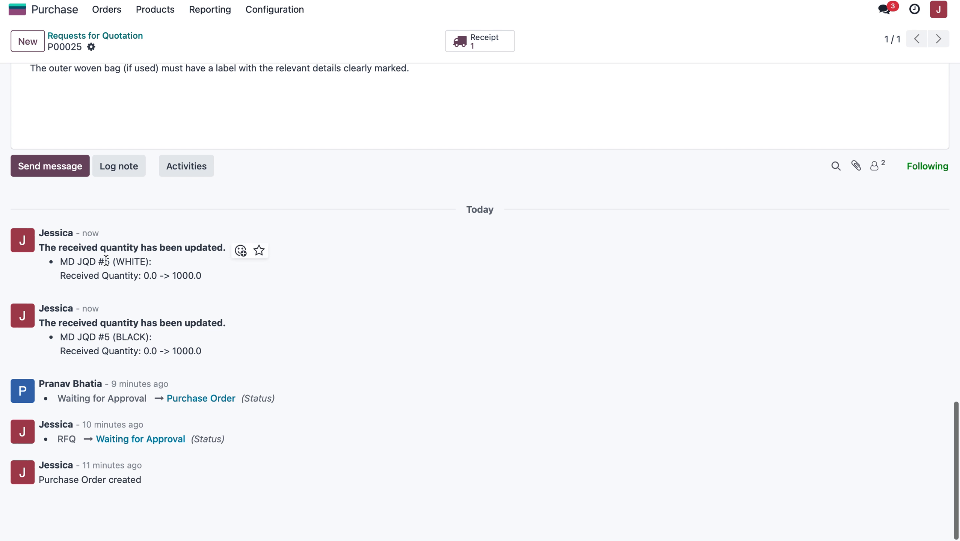
left_click_drag(44, 250, 224, 276)
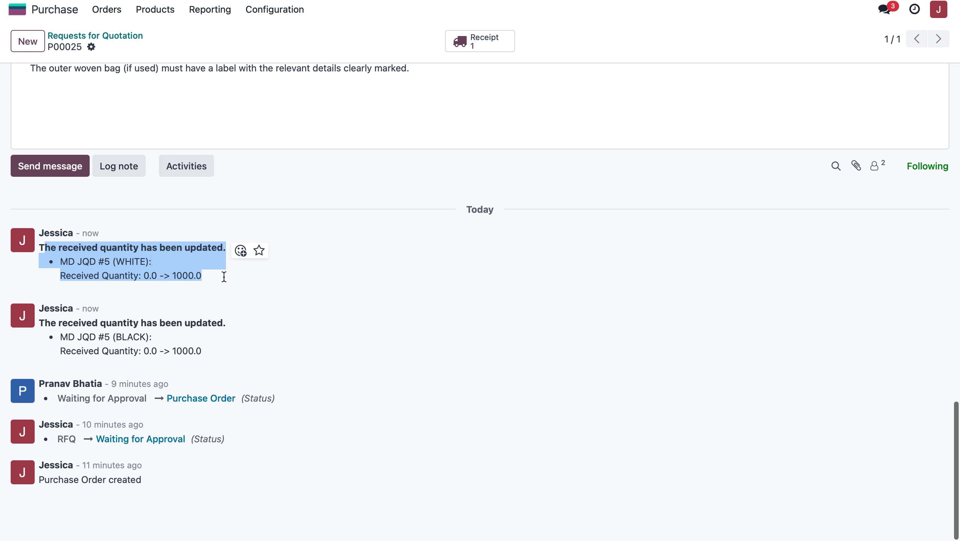
scroll(281, 348, "up", 15)
scroll(335, 261, "down", 1)
scroll(340, 231, "up", 1)
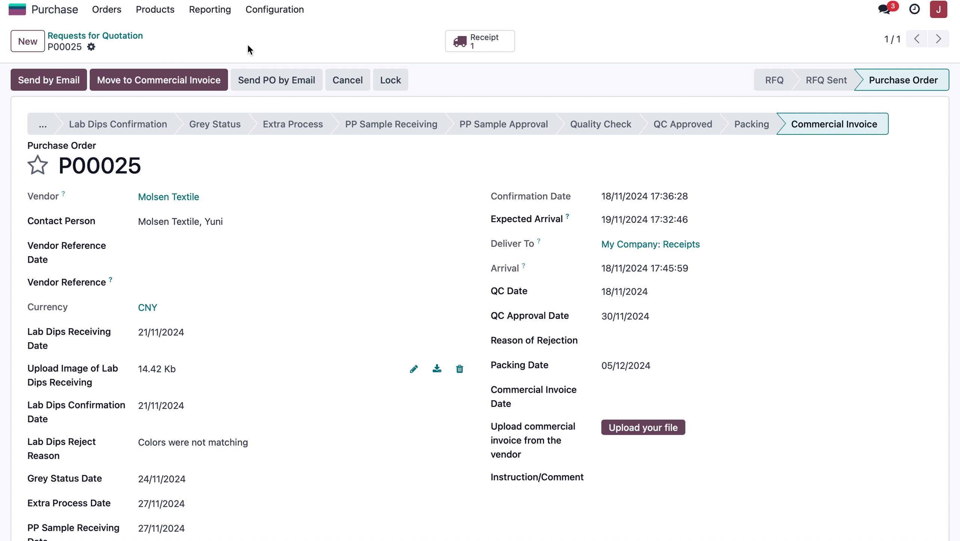
Print the Purchase Order report as a PDF and open the downloaded document in full-screen view.
left_click(94, 50)
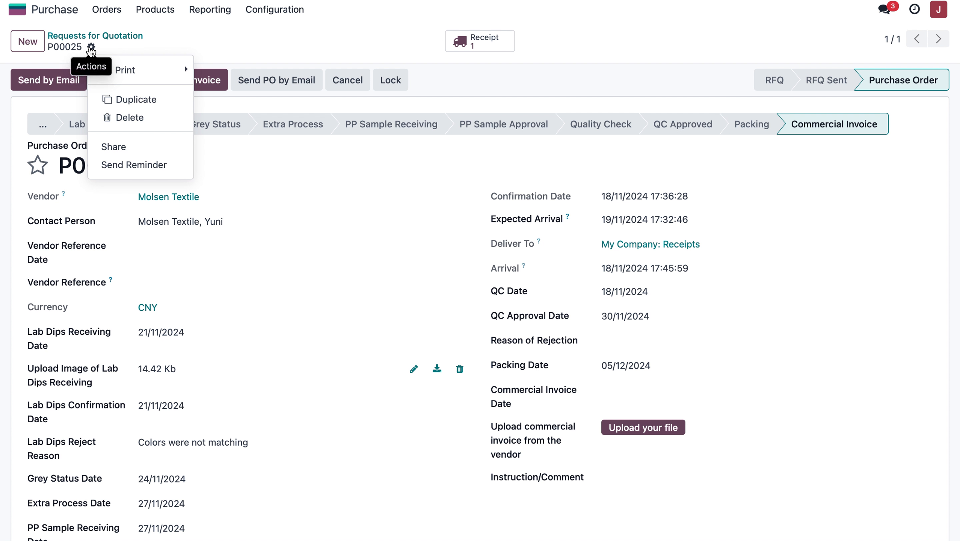
mouse_move(142, 72)
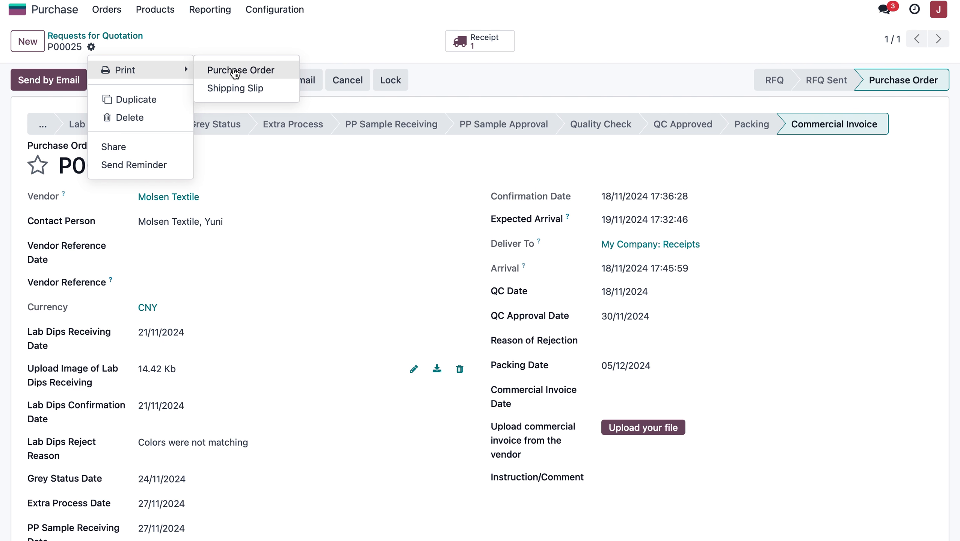
left_click(235, 74)
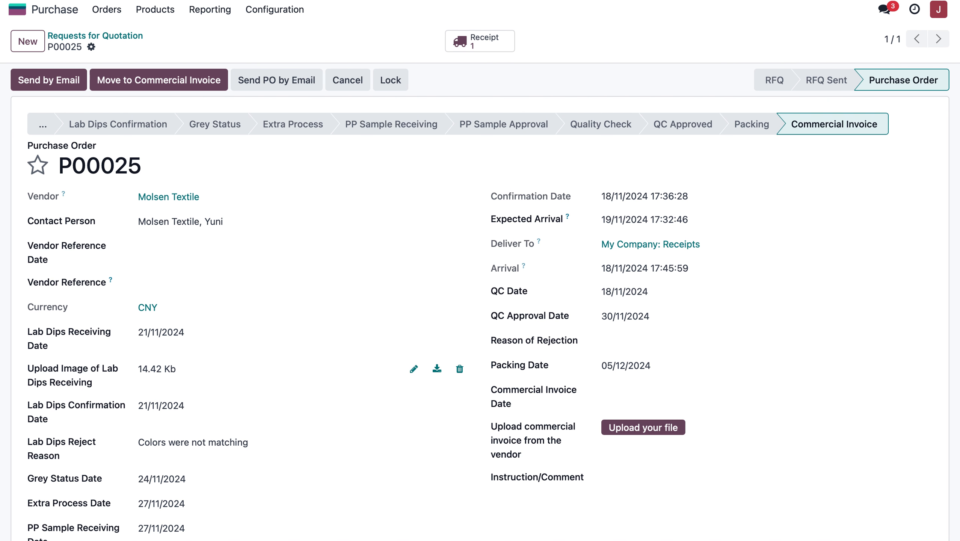
left_click(797, 16)
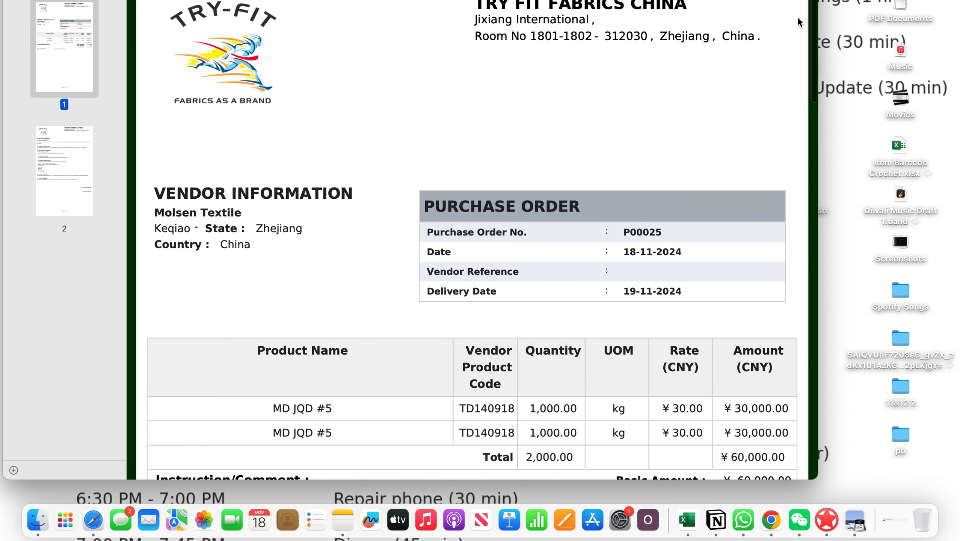
left_click(42, 1)
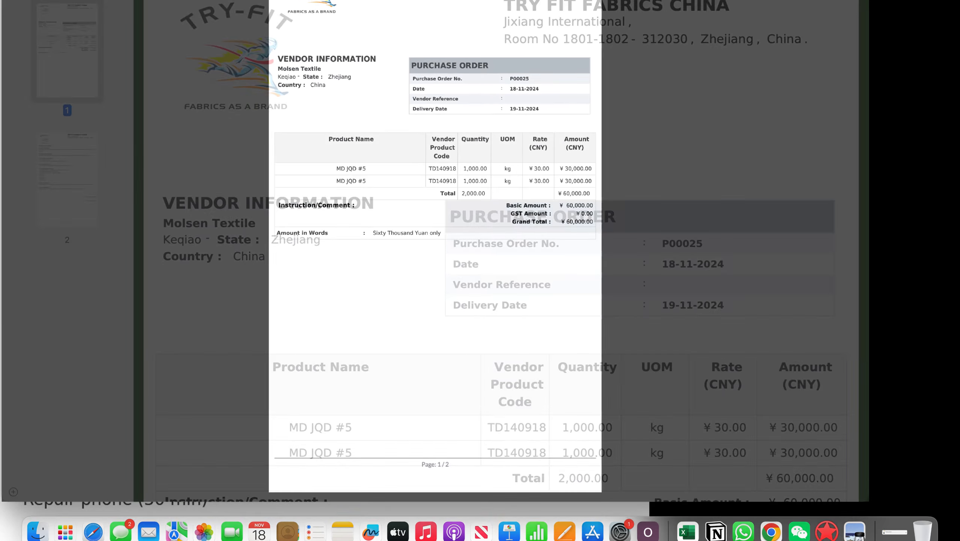
Examine the vendor information, order date and delivery date on the printed purchase order.
scroll(502, 91, "up", 3)
scroll(497, 91, "up", 2)
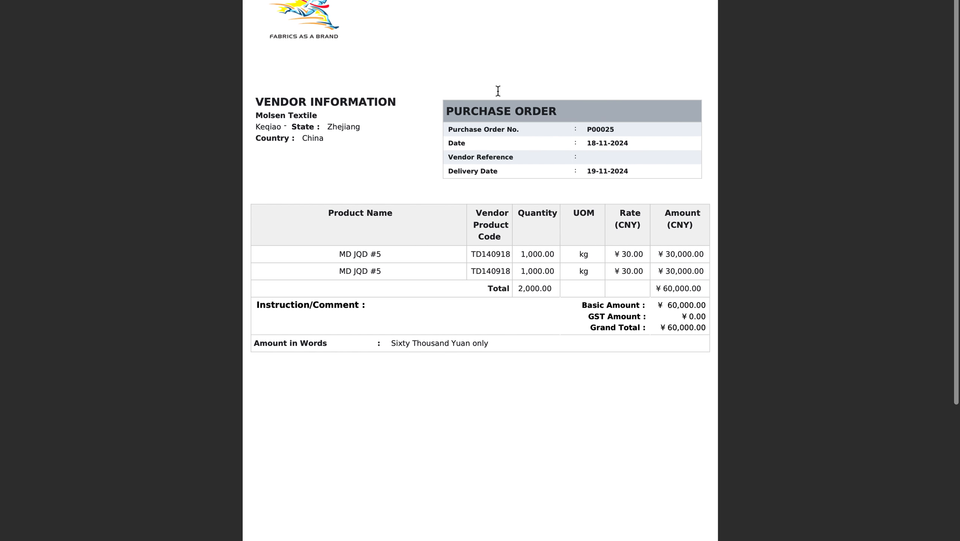
scroll(497, 91, "down", 1)
scroll(497, 91, "down", 2)
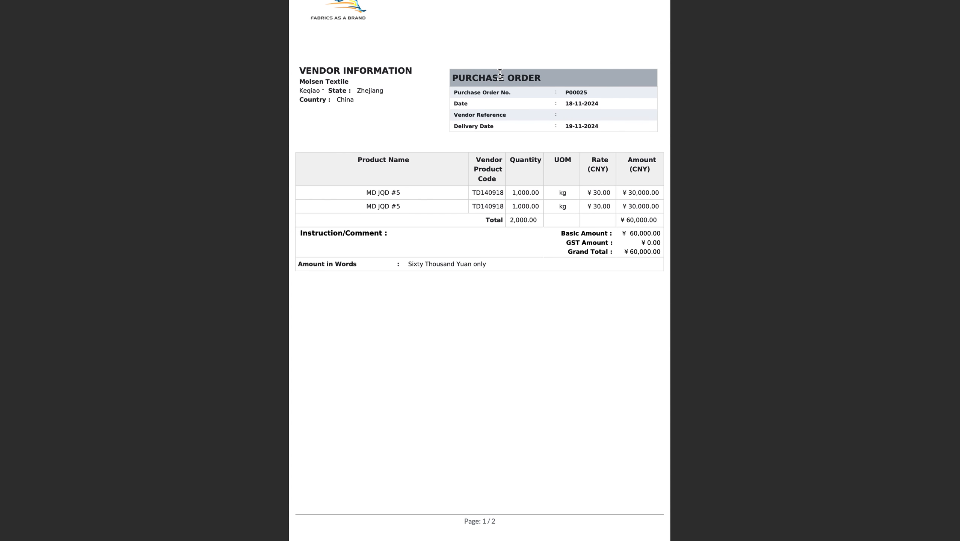
scroll(545, 81, "up", 3)
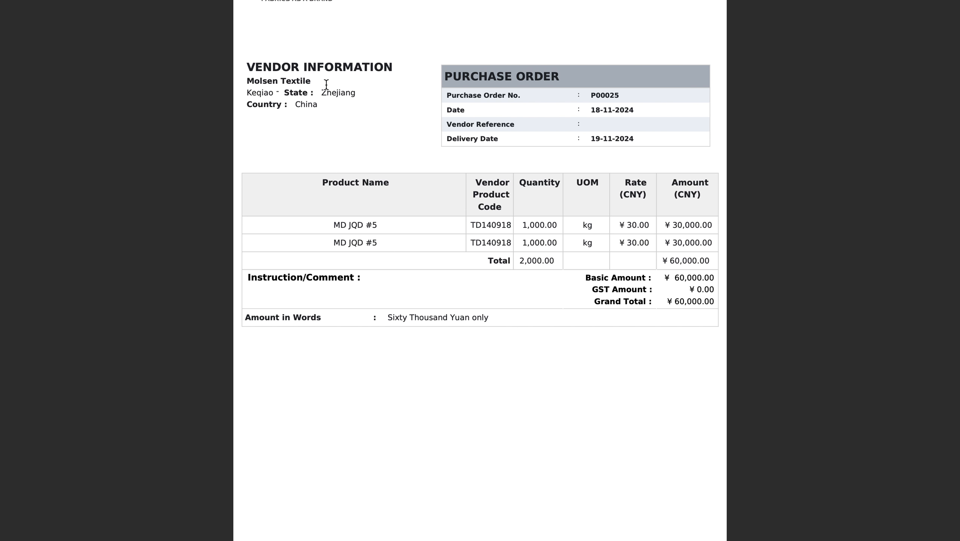
scroll(321, 83, "up", 2)
scroll(321, 84, "up", 1)
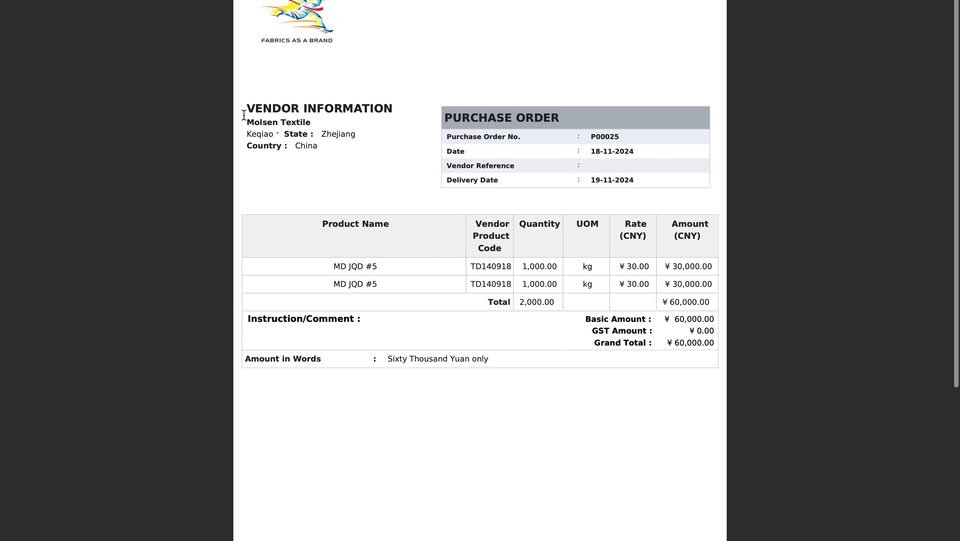
left_click_drag(269, 136, 314, 136)
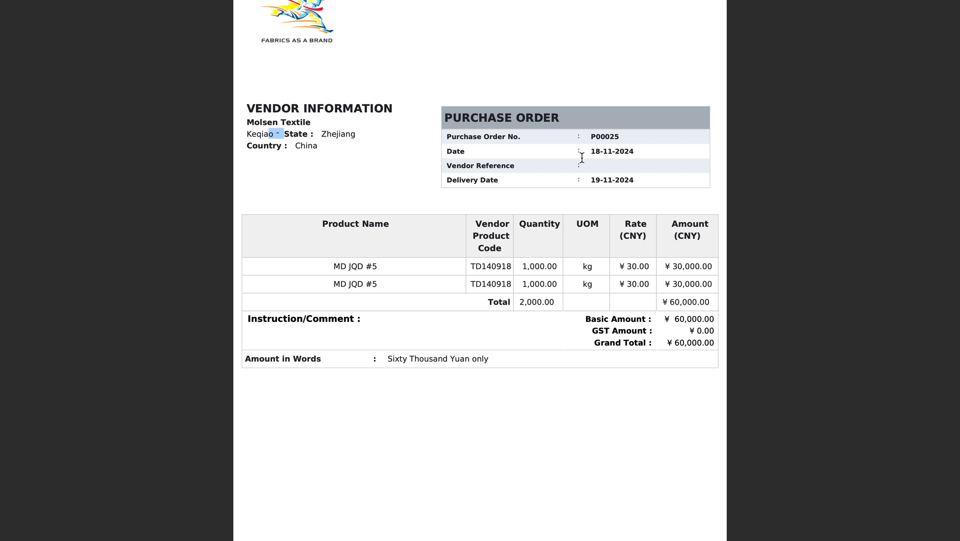
left_click_drag(591, 151, 631, 151)
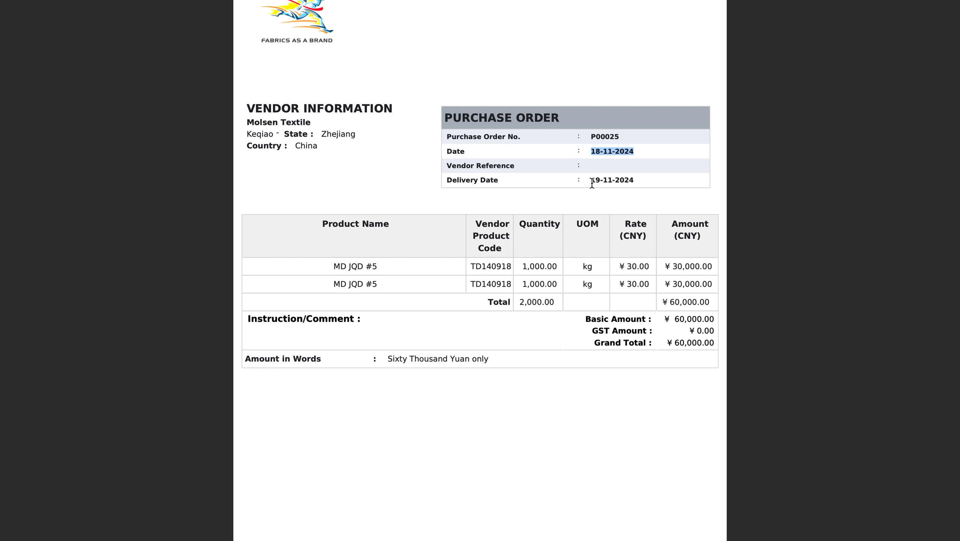
left_click_drag(591, 183, 647, 183)
Return to the purchase order in Odoo, set Expected Arrival to 25/12/2024 and save the change.
key("ctrl+Right")
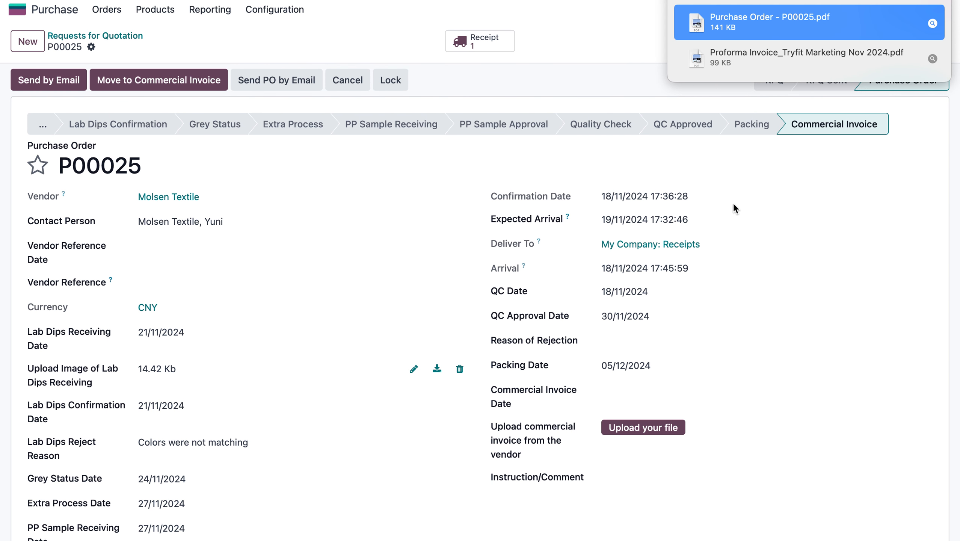
left_click(626, 220)
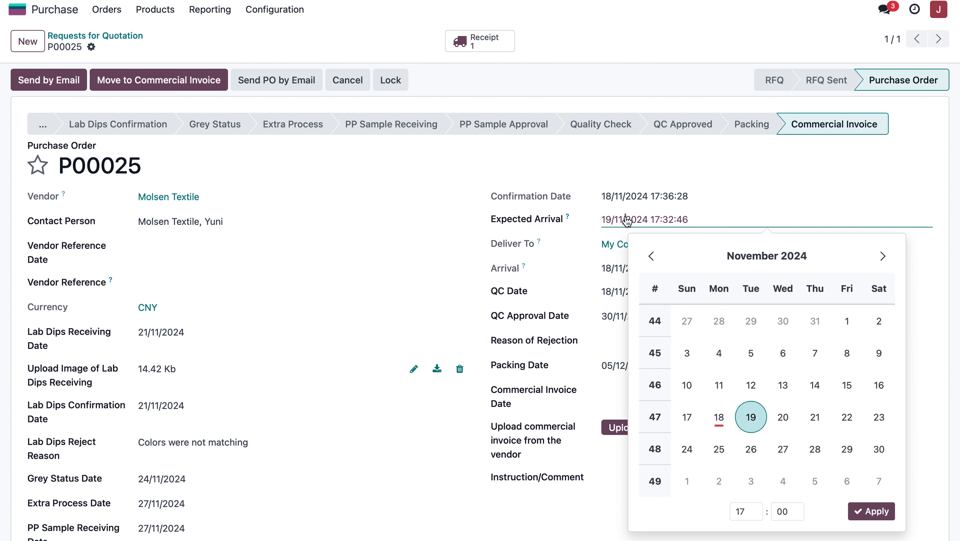
left_click(883, 256)
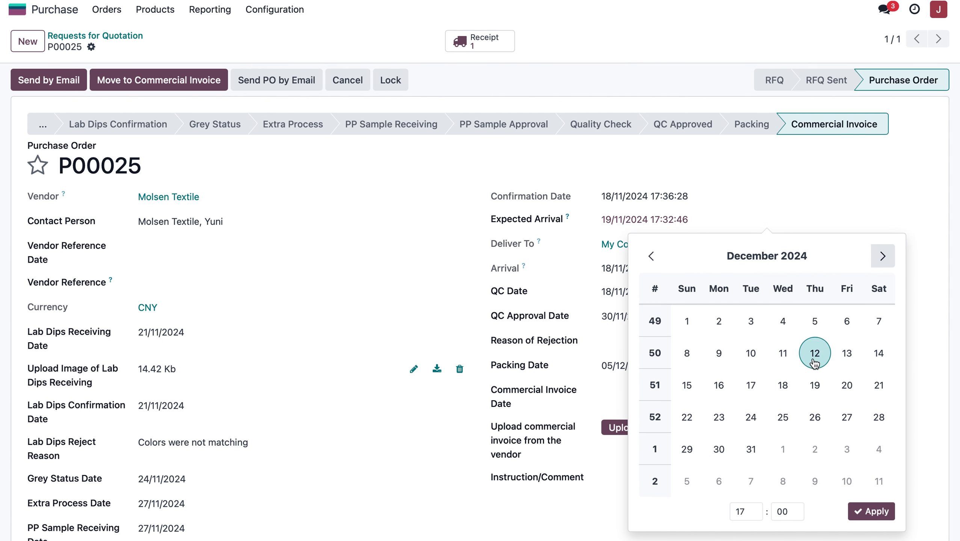
left_click(793, 413)
left_click(874, 511)
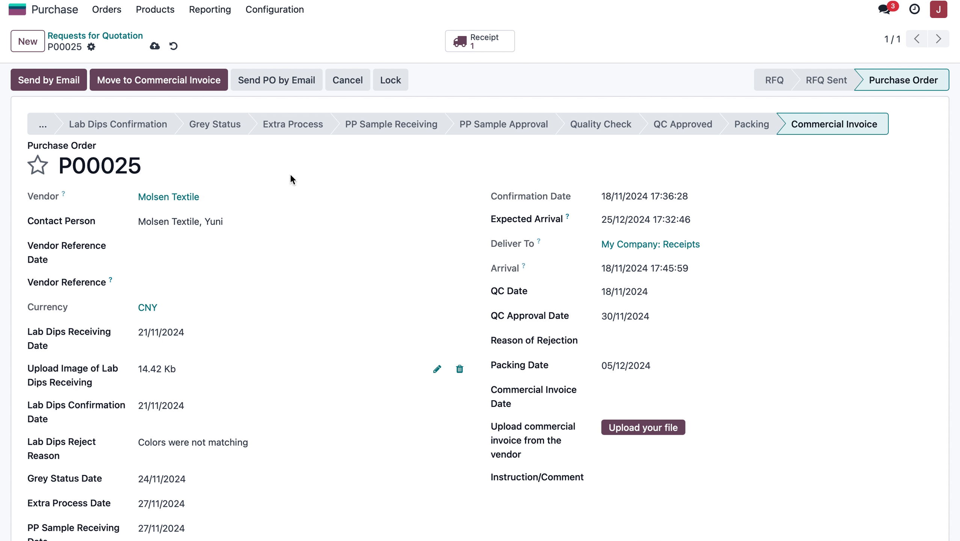
left_click(153, 46)
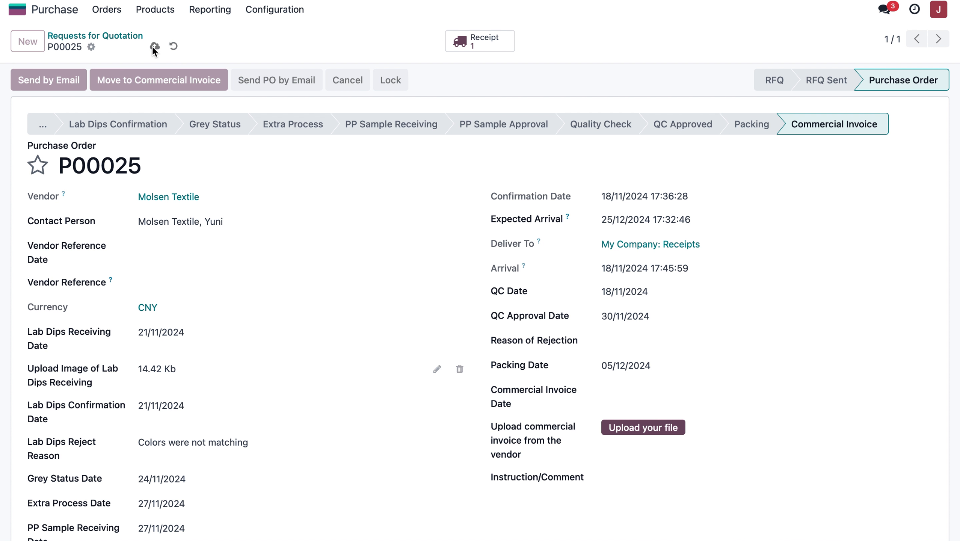
Print the updated Purchase Order report as a new PDF and open the downloaded document.
left_click(91, 46)
left_click(140, 72)
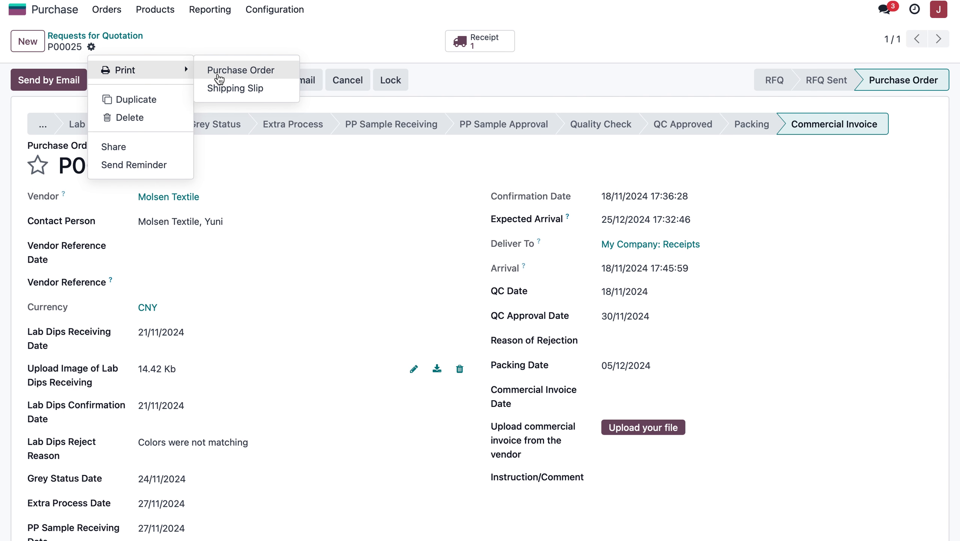
left_click(252, 76)
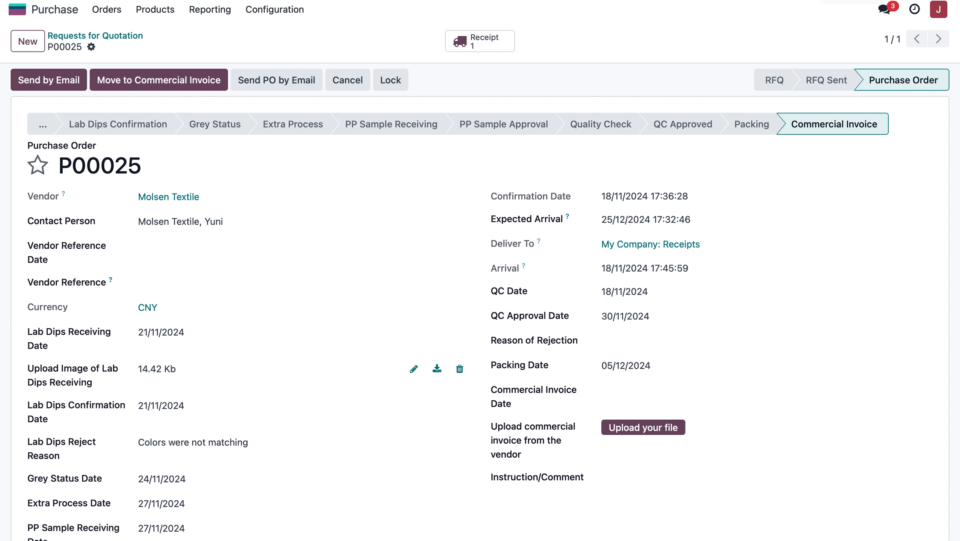
left_click(734, 26)
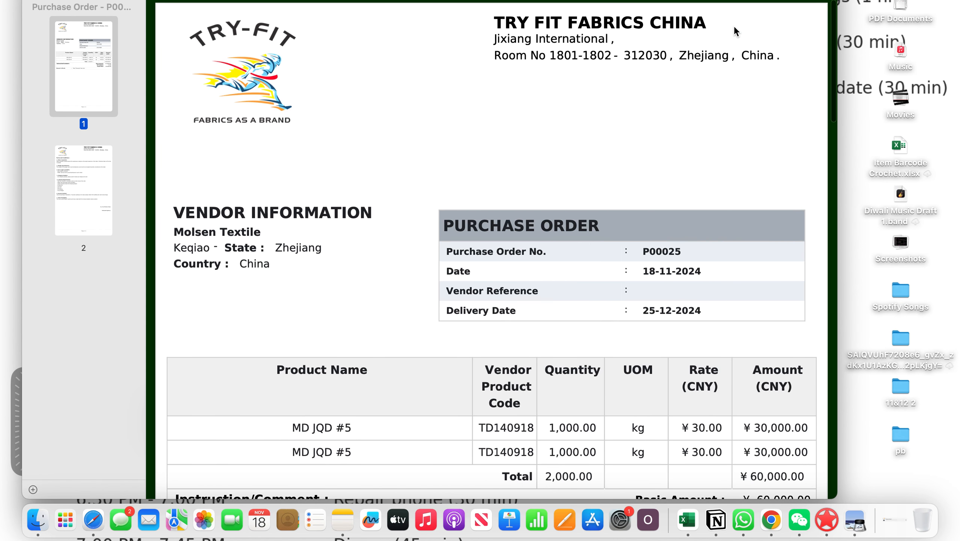
Examine the reprinted purchase order's delivery date, product lines, amounts and Terms and Conditions page, and close the document.
scroll(680, 240, "down", 3)
scroll(668, 212, "up", 4)
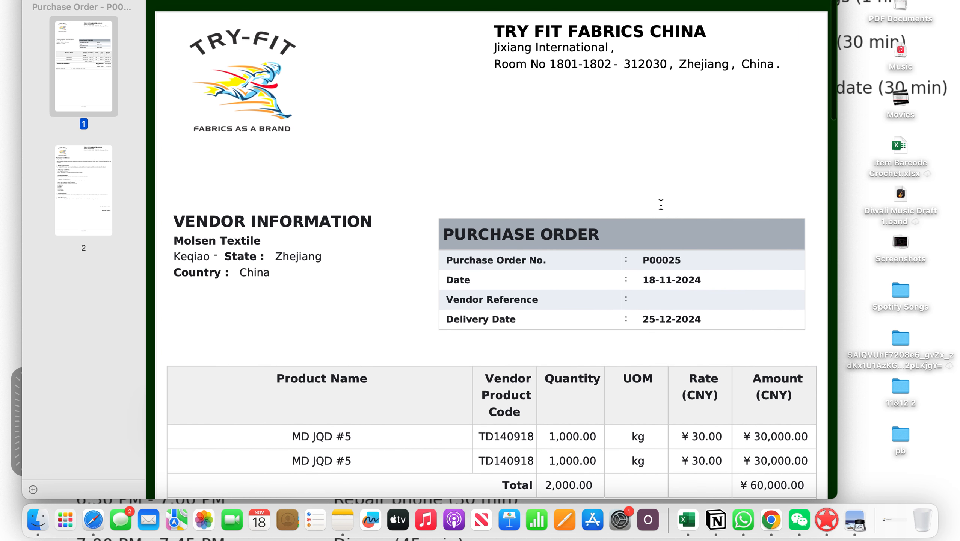
scroll(605, 295, "down", 3)
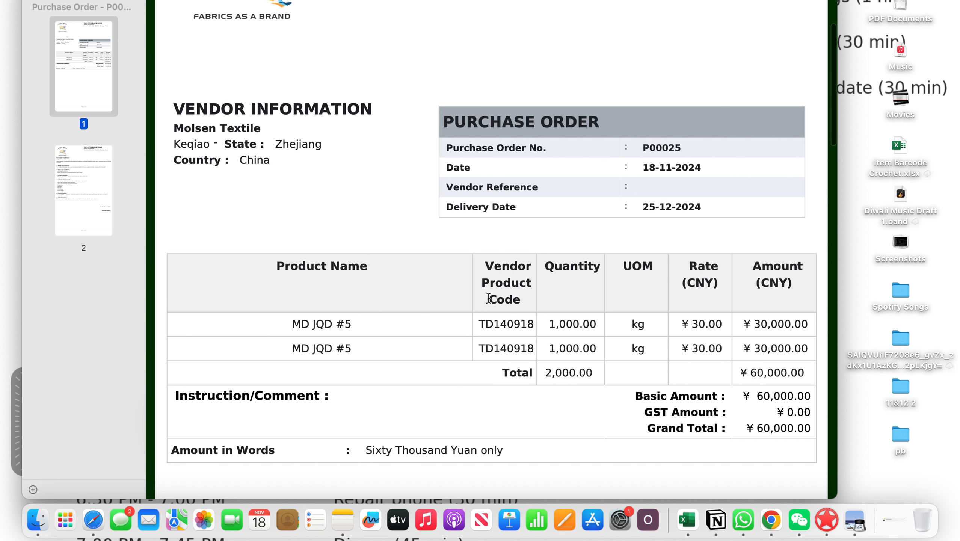
scroll(495, 296, "down", 2)
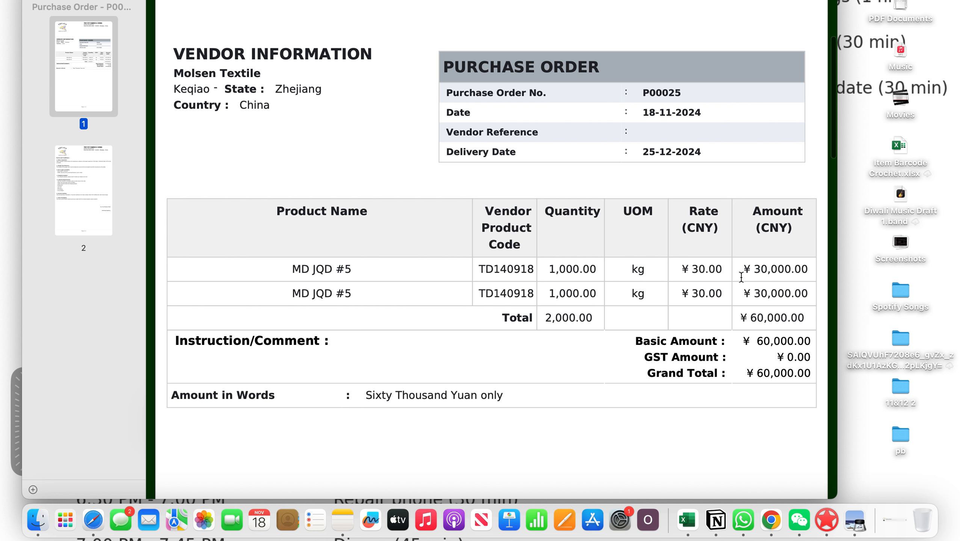
scroll(592, 317, "down", 8)
scroll(659, 240, "down", 16)
scroll(659, 240, "down", 4)
scroll(659, 241, "down", 4)
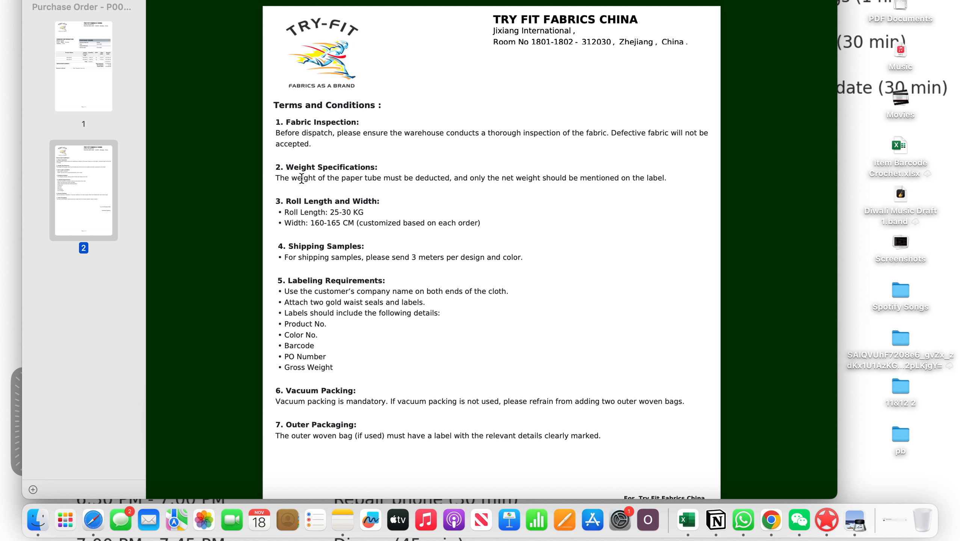
scroll(302, 178, "down", 1)
left_click_drag(276, 77, 509, 375)
left_click(595, 379)
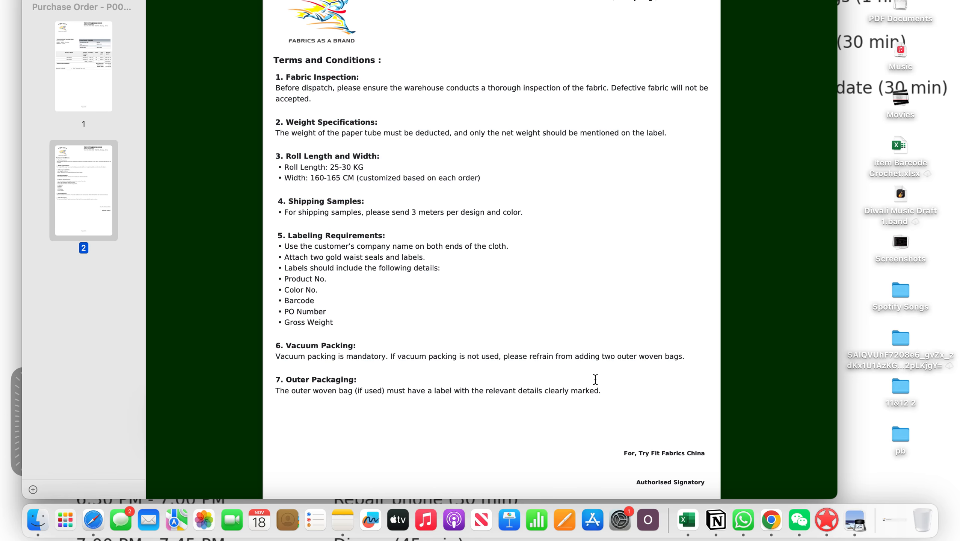
scroll(595, 379, "down", 5)
scroll(595, 379, "up", 4)
scroll(595, 378, "up", 12)
left_click(38, 1)
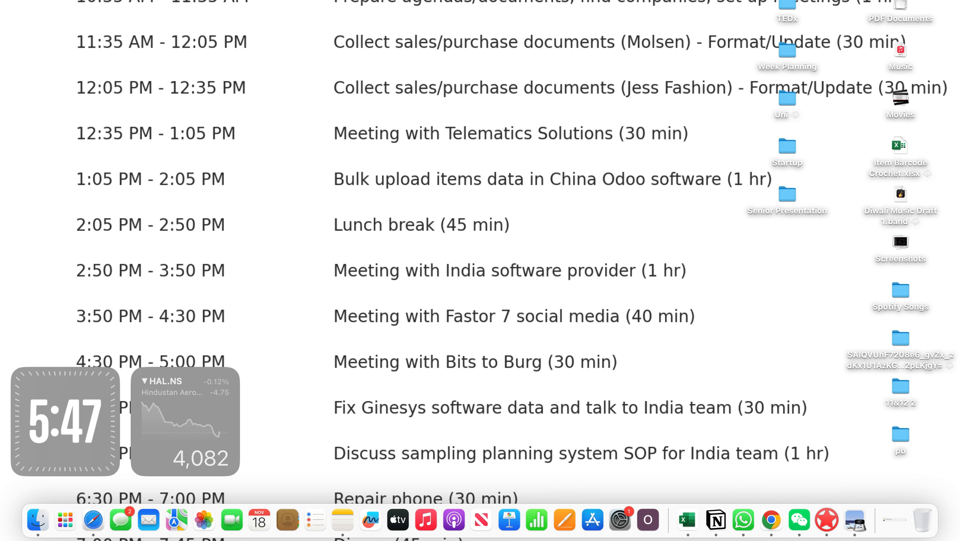
Return to the purchase order in Odoo, print its Shipping Slip report and open the downloaded PDF.
key("ctrl+Right")
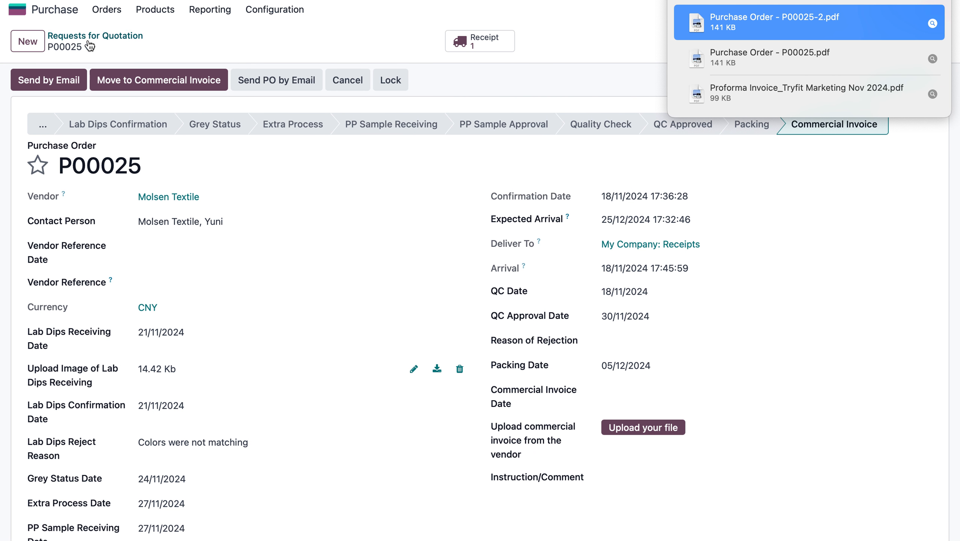
left_click(91, 47)
mouse_move(149, 70)
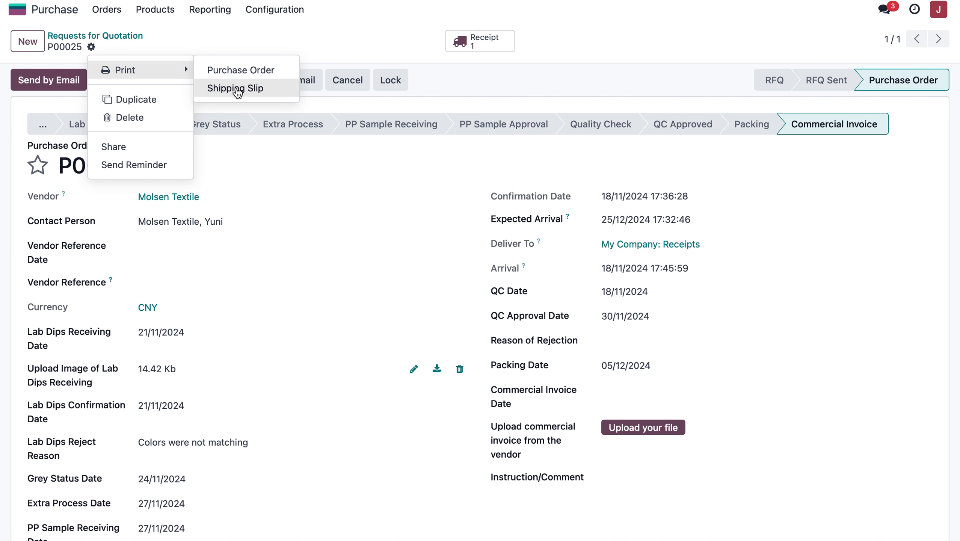
left_click(237, 92)
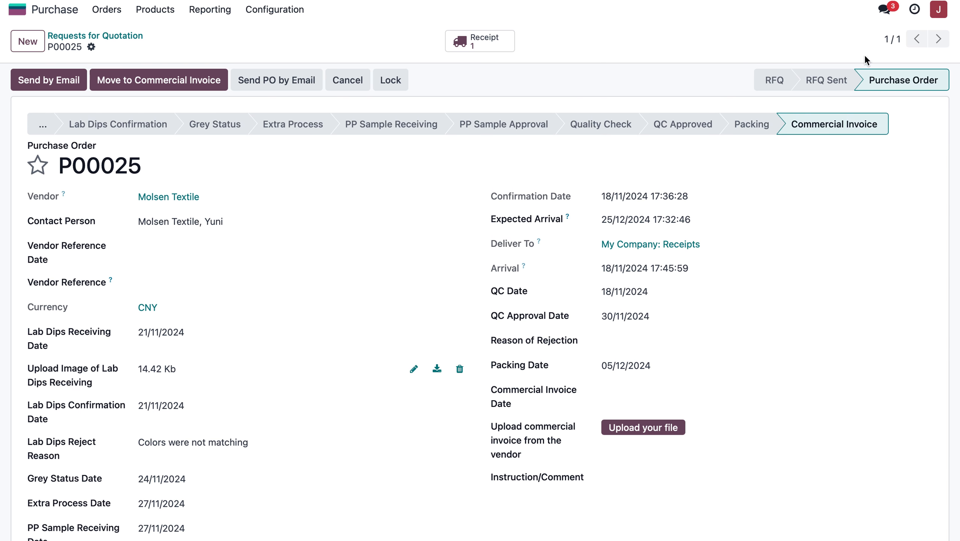
double_click(787, 20)
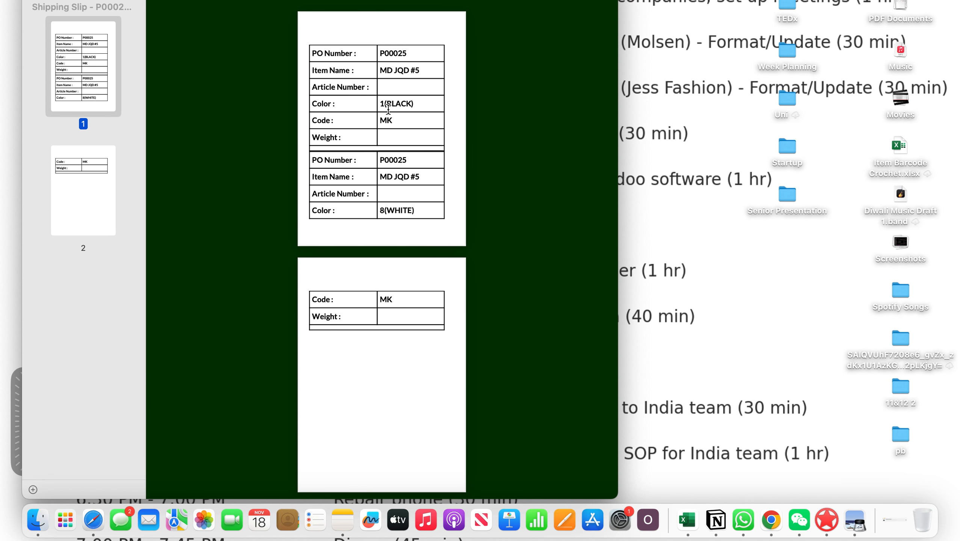
Examine the first label on the shipping slip, from PO number, item name and article number to color, code and weight.
scroll(388, 109, "up", 5)
scroll(388, 109, "up", 5)
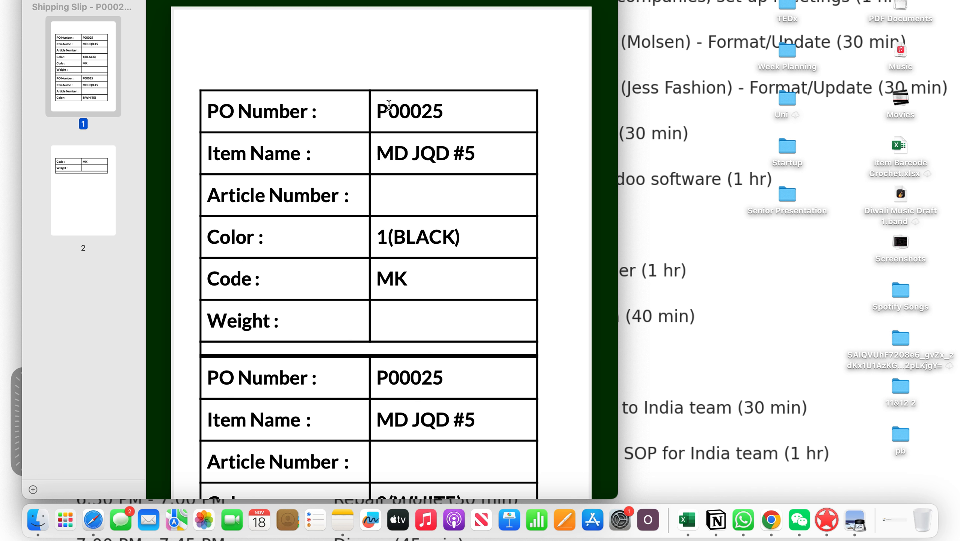
left_click_drag(373, 112, 450, 112)
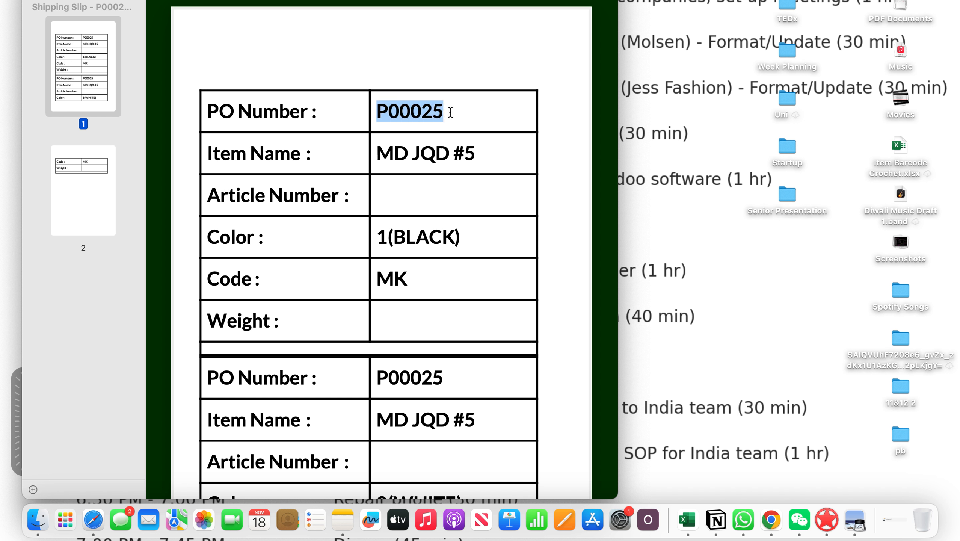
left_click_drag(373, 151, 484, 150)
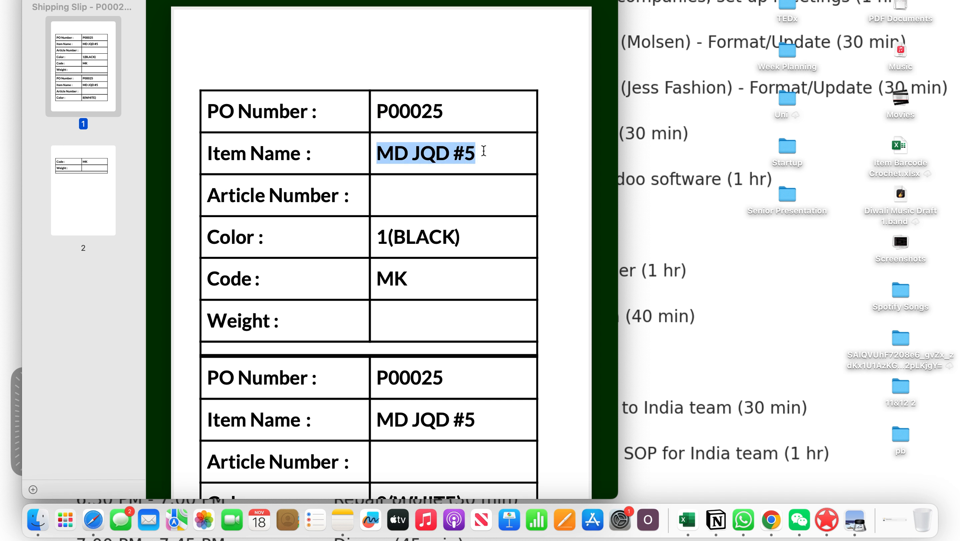
left_click(430, 193)
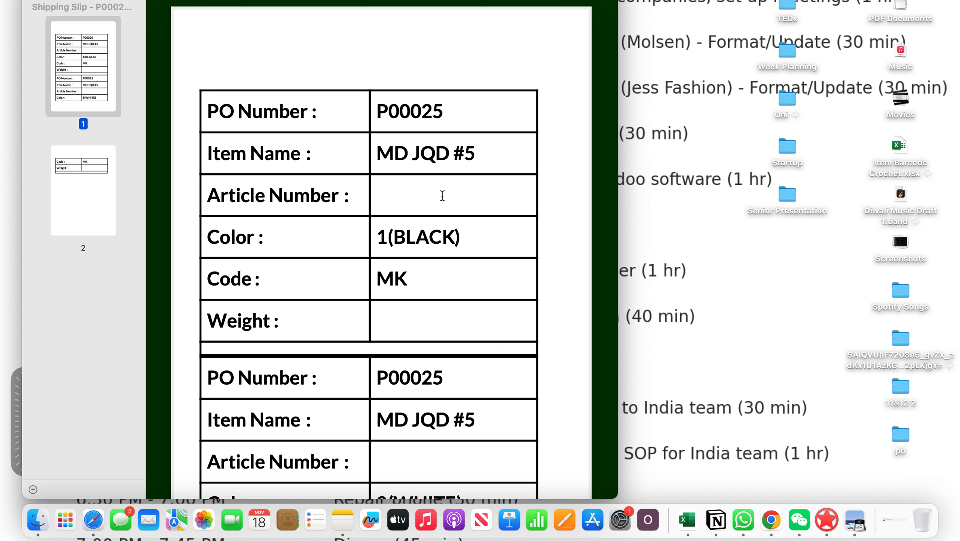
left_click_drag(382, 231, 456, 239)
left_click_drag(408, 278, 366, 274)
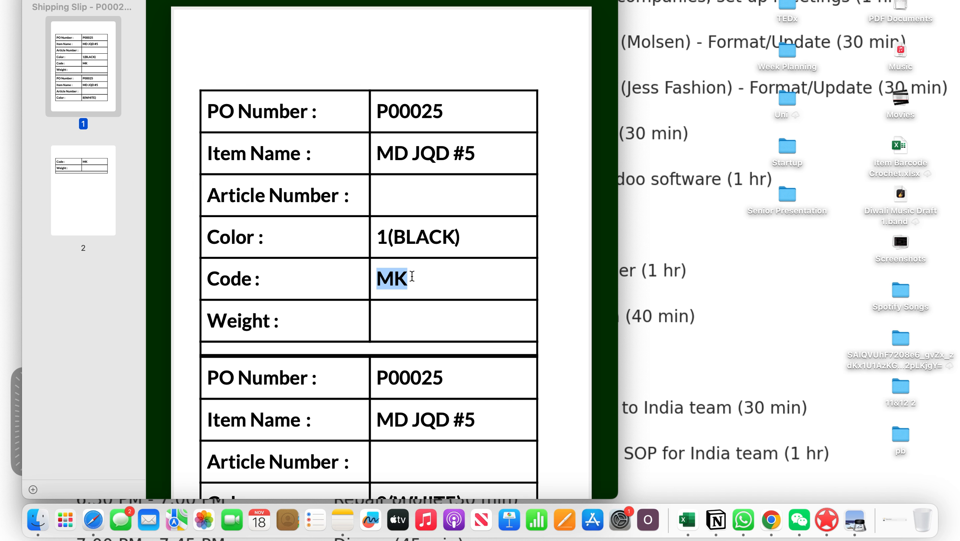
scroll(412, 276, "down", 3)
left_click(385, 205)
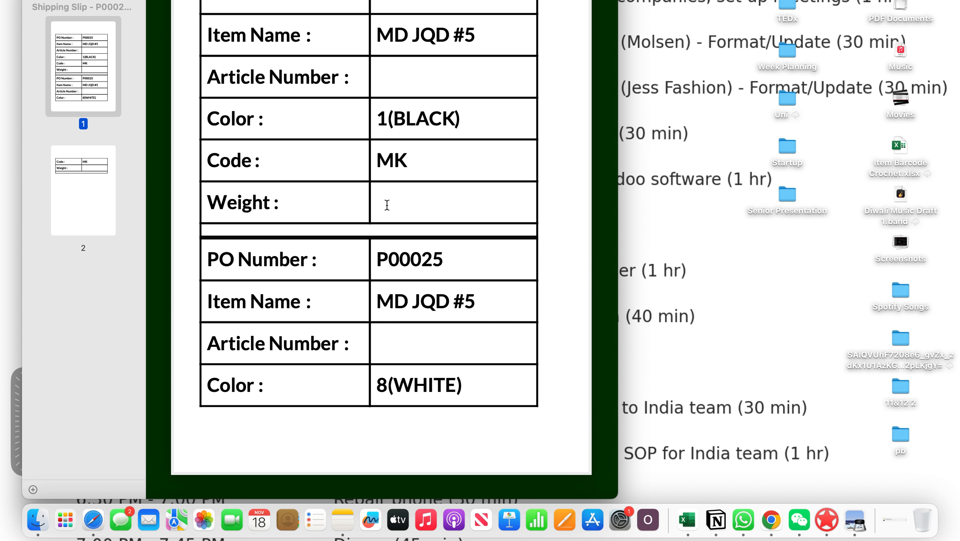
Compare the shipping slip's second label across both pages with the first, close the document and return to Odoo.
scroll(386, 204, "up", 2)
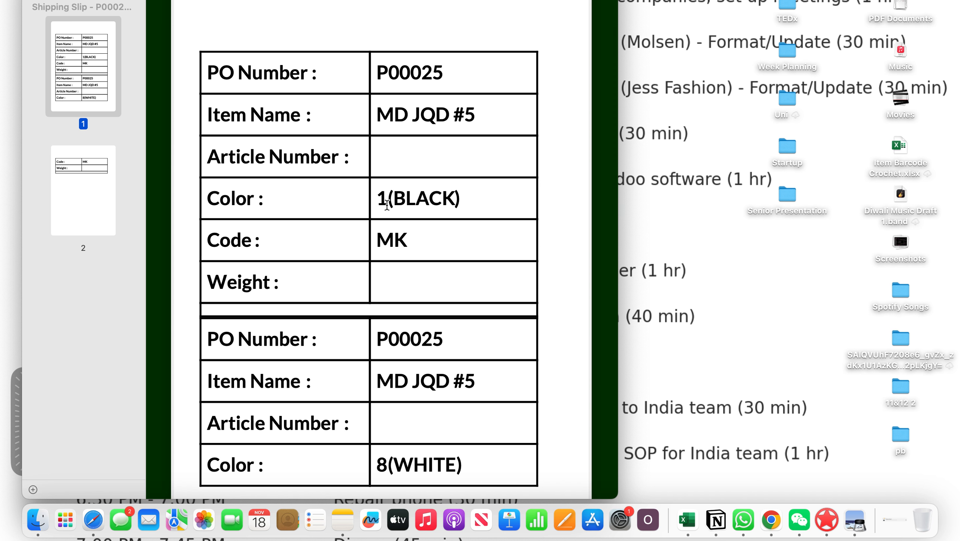
scroll(388, 299, "down", 8)
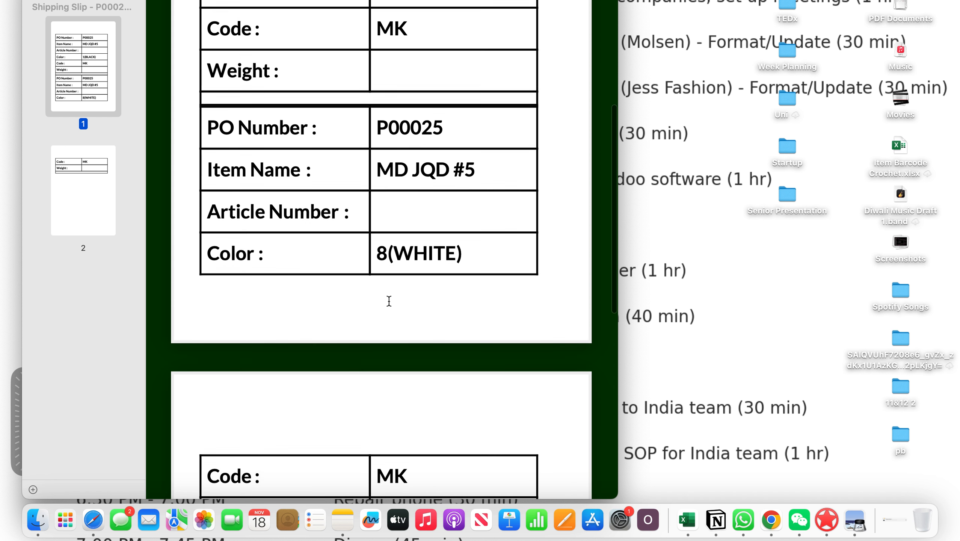
scroll(374, 169, "up", 1)
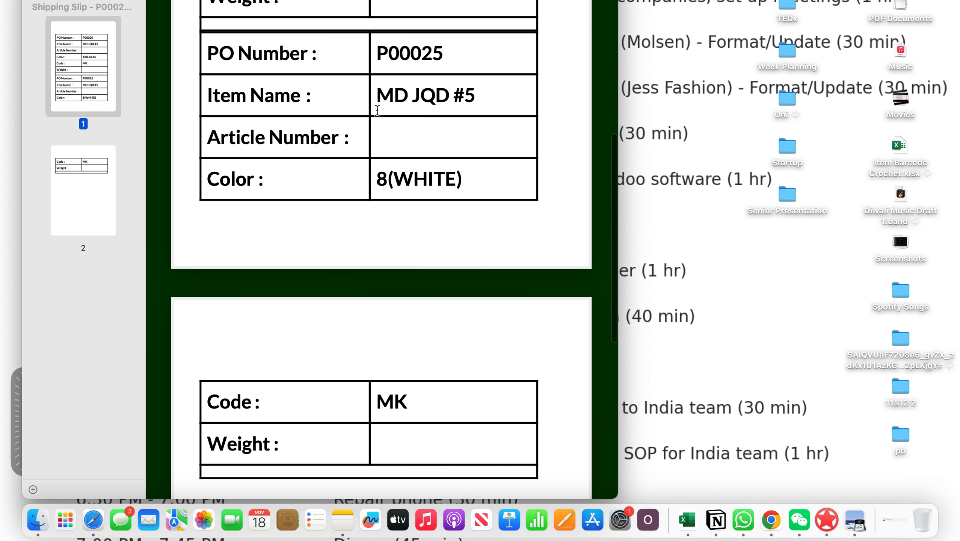
scroll(377, 254, "up", 1)
scroll(376, 253, "down", 4)
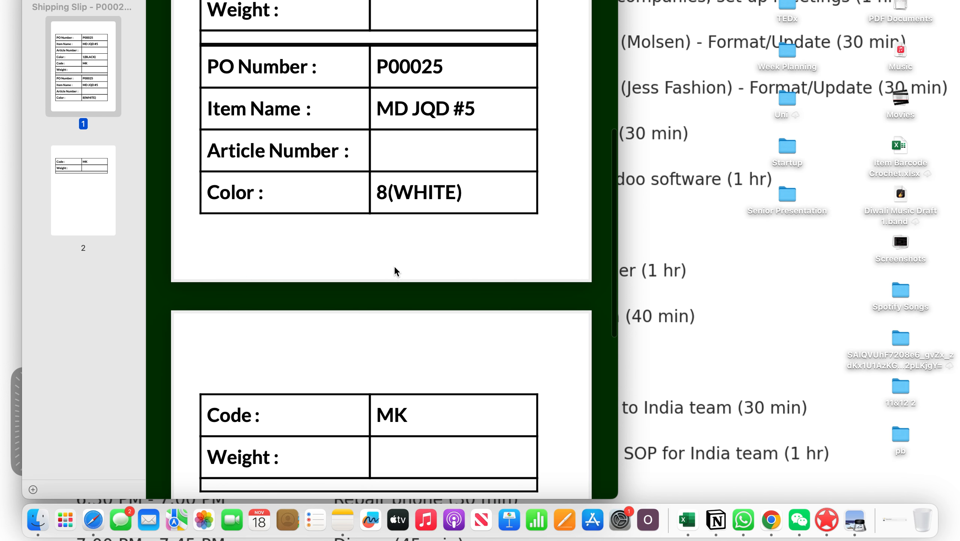
scroll(393, 266, "up", 12)
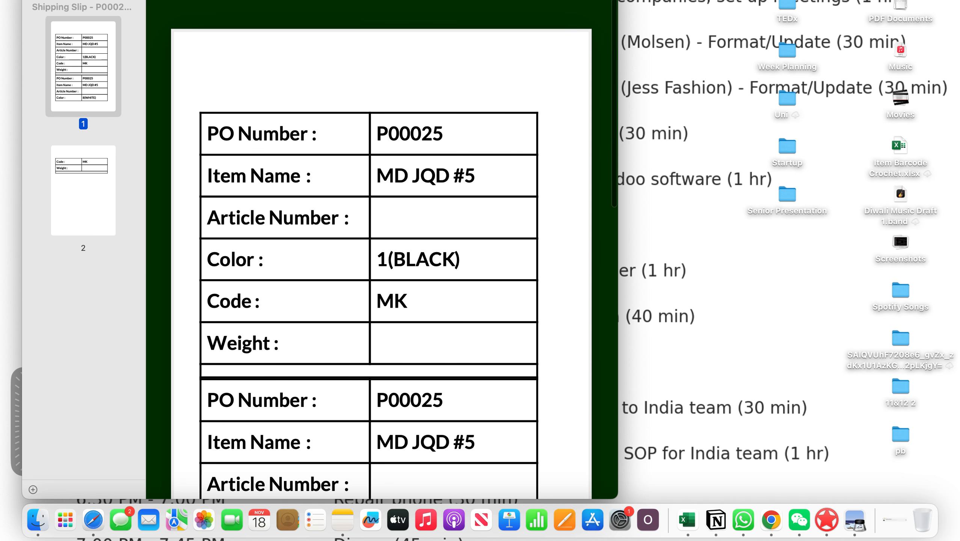
key("super+w")
key("super+Tab")
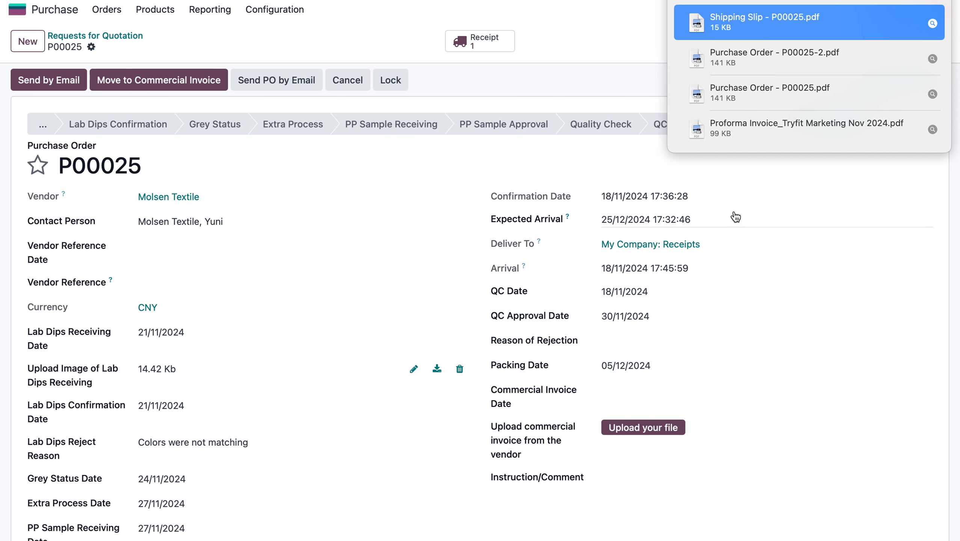
Dismiss the downloads list and review the purchase order's product lines and received quantities.
left_click(608, 78)
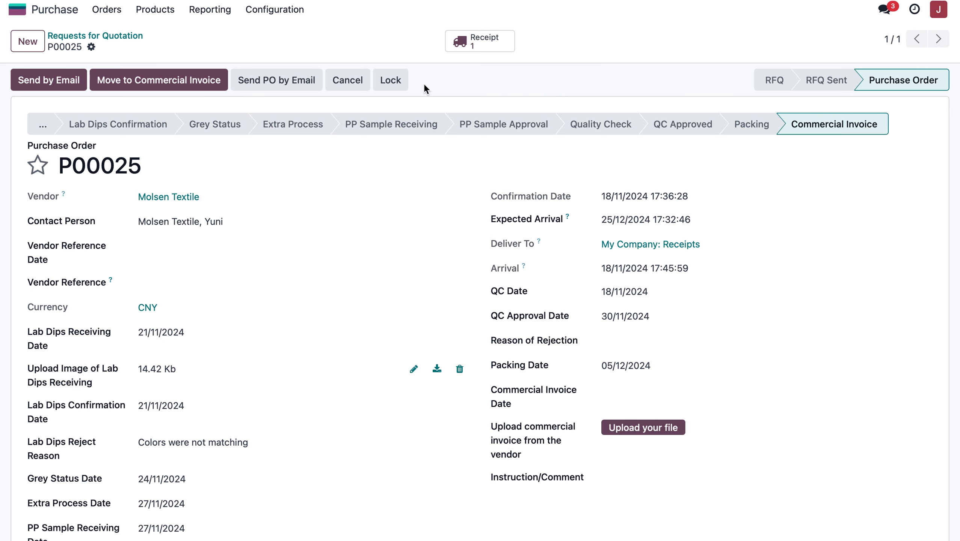
scroll(532, 154, "down", 20)
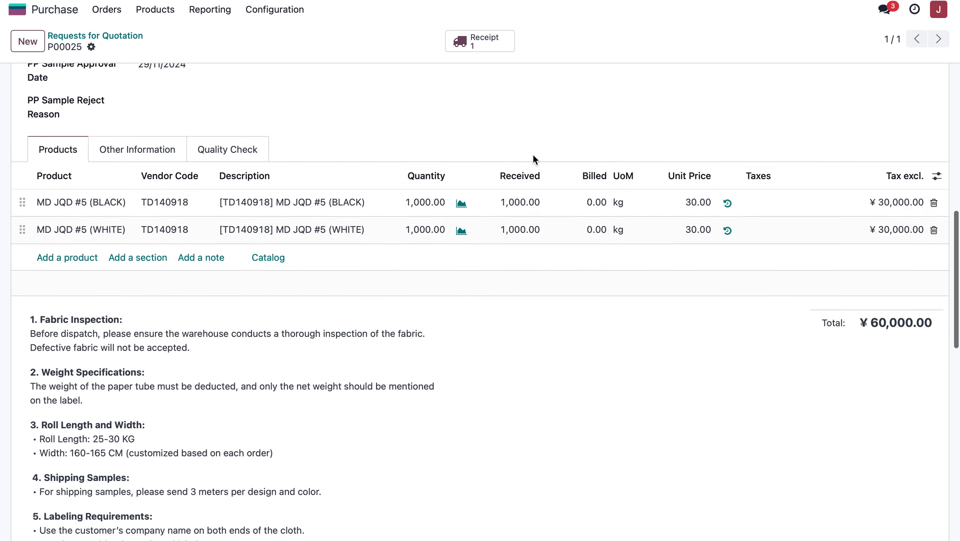
scroll(370, 215, "up", 20)
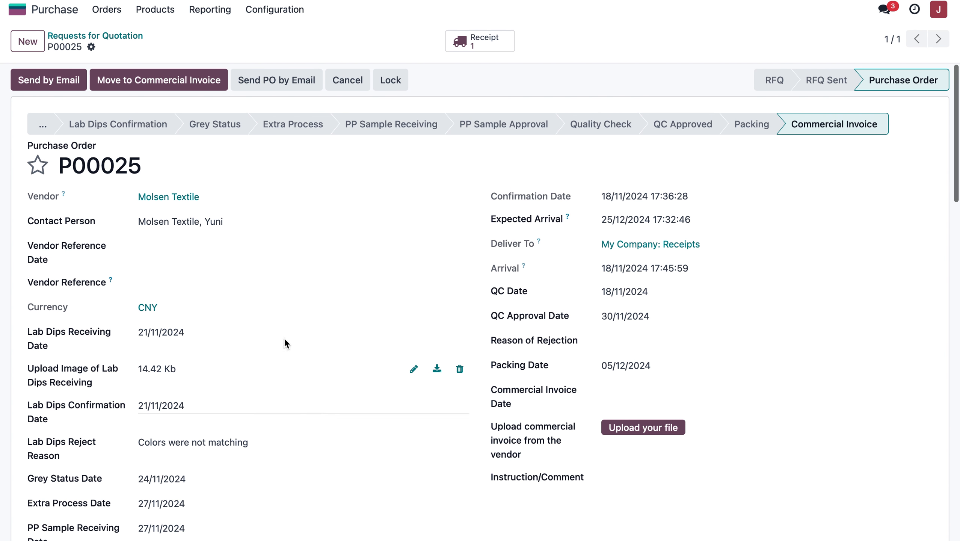
Switch to the Inventory app and open its product list.
left_click(61, 9)
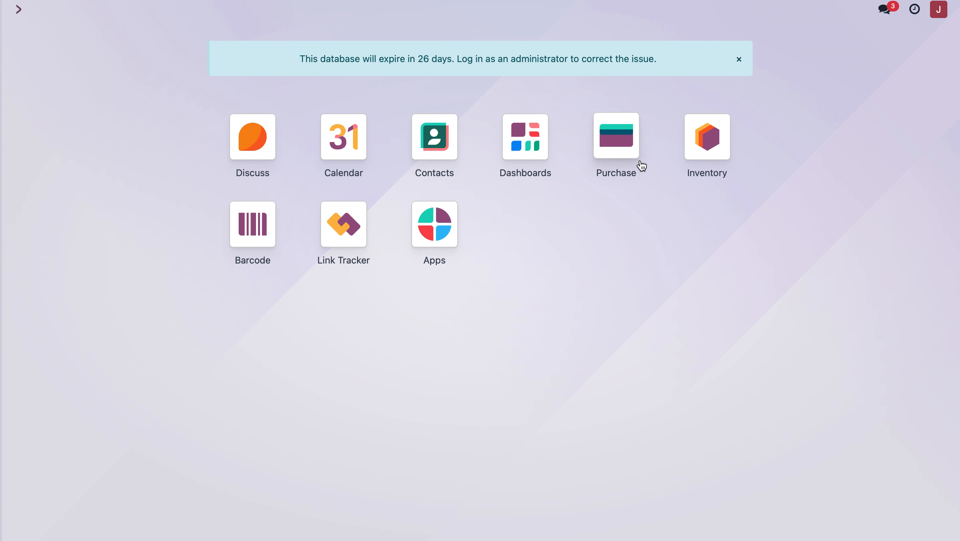
left_click(689, 164)
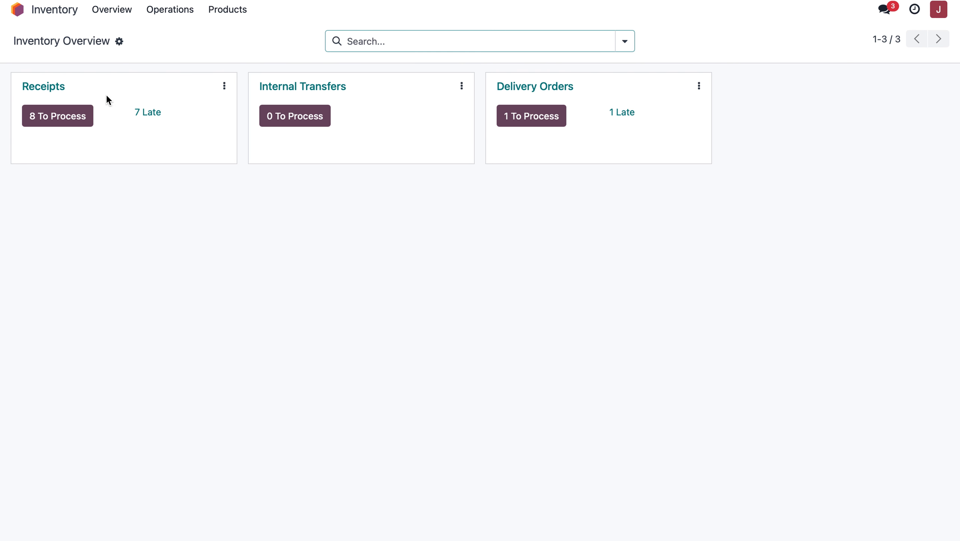
left_click(227, 9)
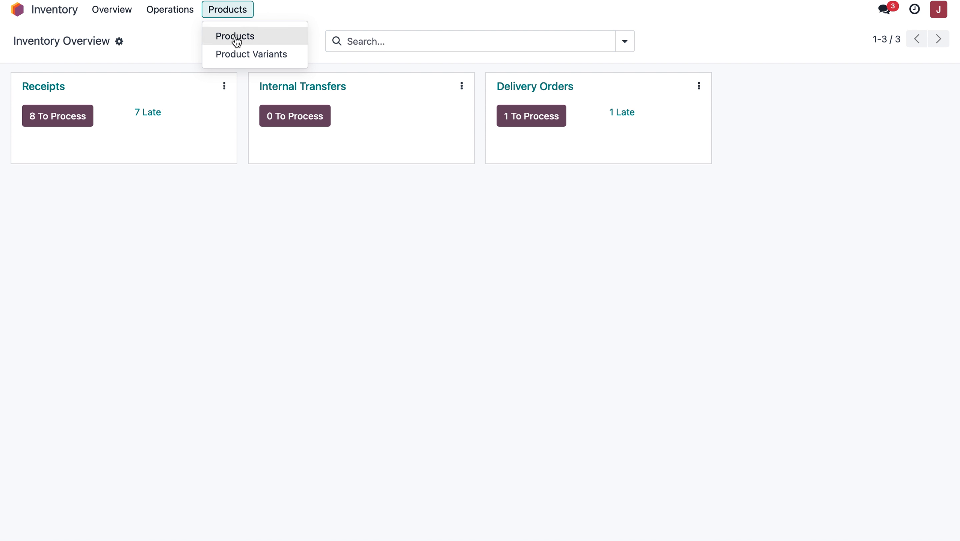
left_click(236, 37)
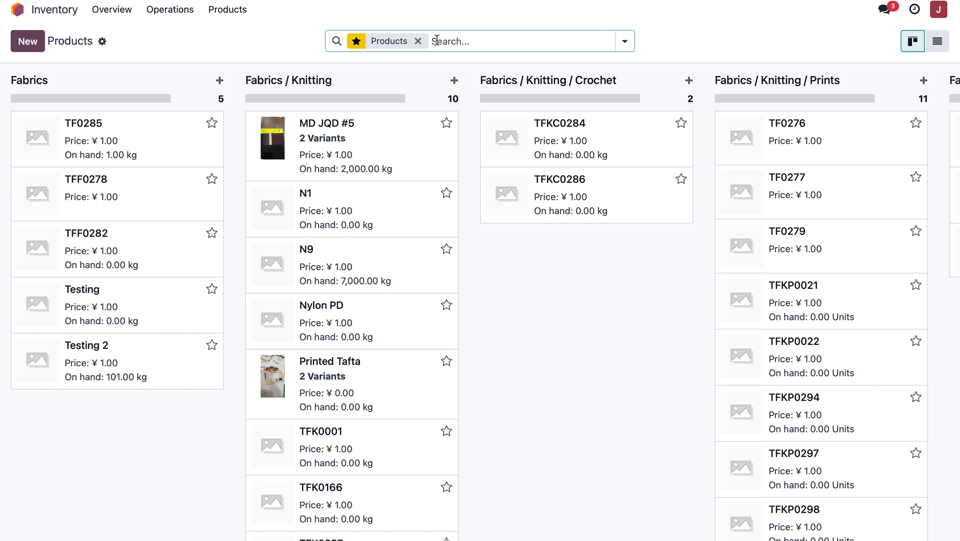
Open the MD JQD #5 product and view its on-hand stock by variant and location.
type("m")
left_click(298, 128)
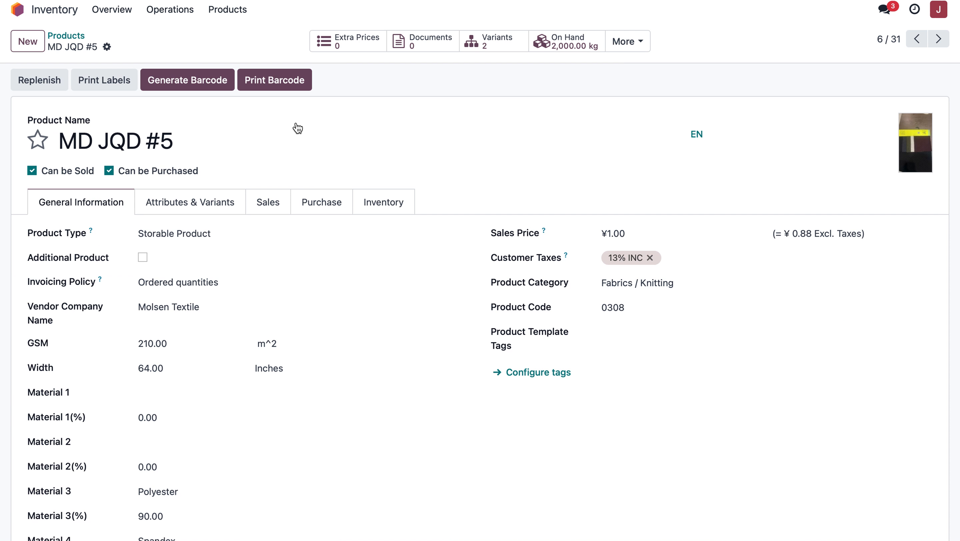
left_click(570, 54)
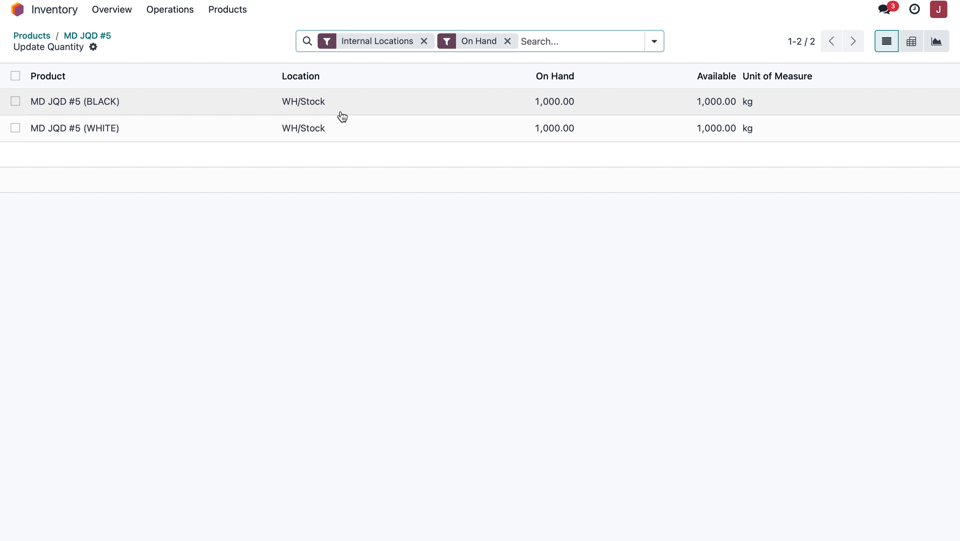
scroll(338, 110, "left", 3)
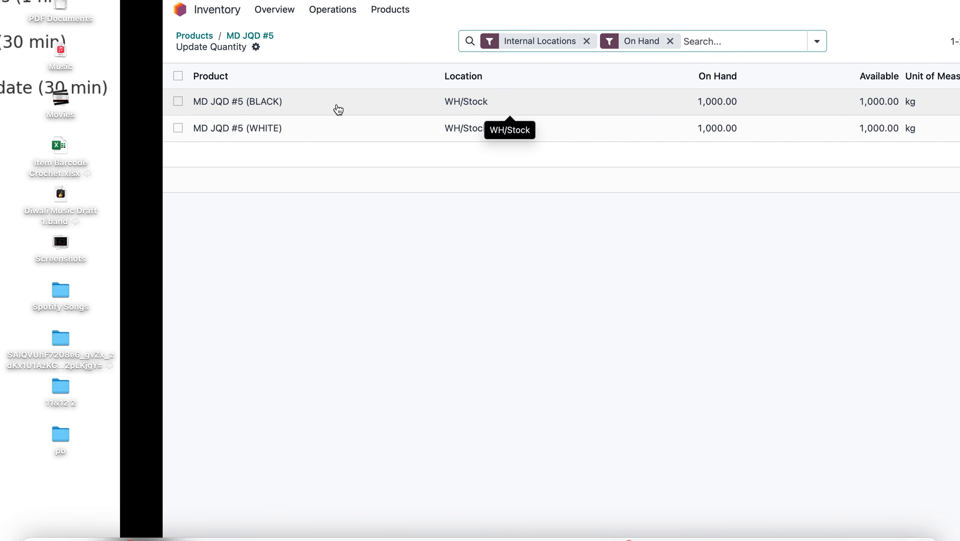
left_click(19, 10)
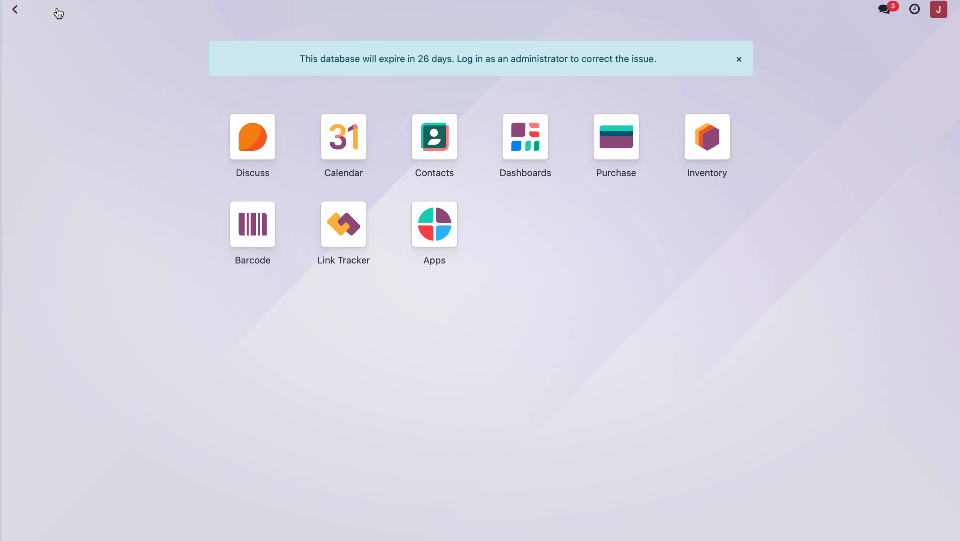
scroll(602, 188, "right", 3)
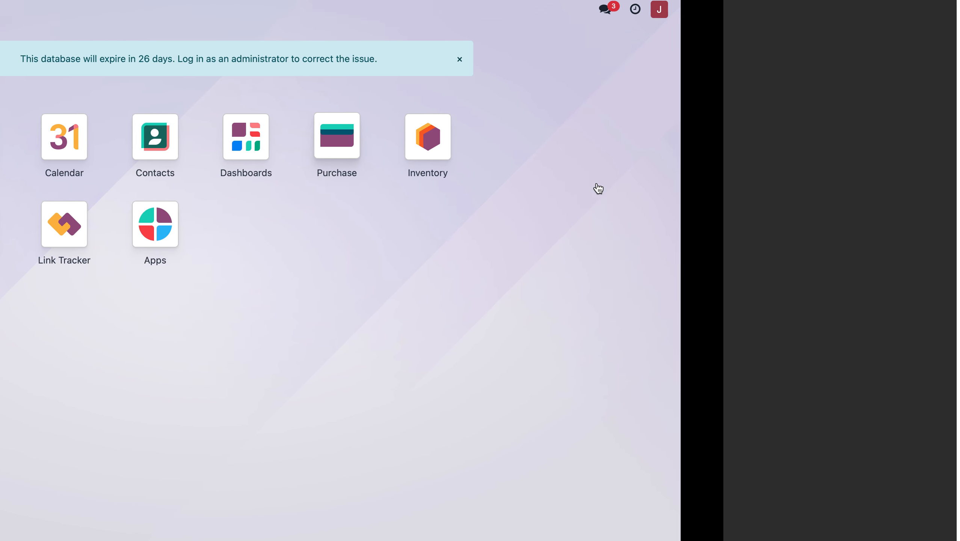
scroll(598, 188, "left", 3)
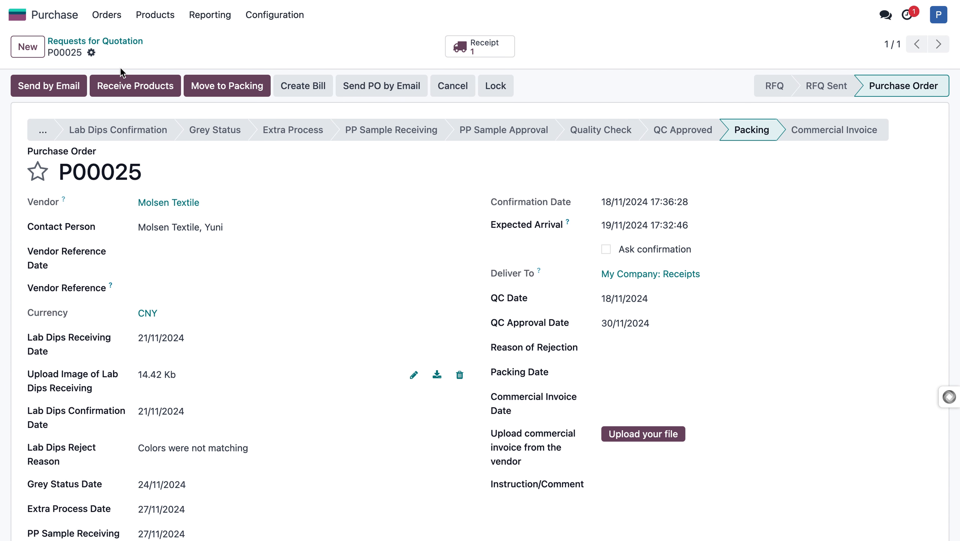
key("ctrl+Left")
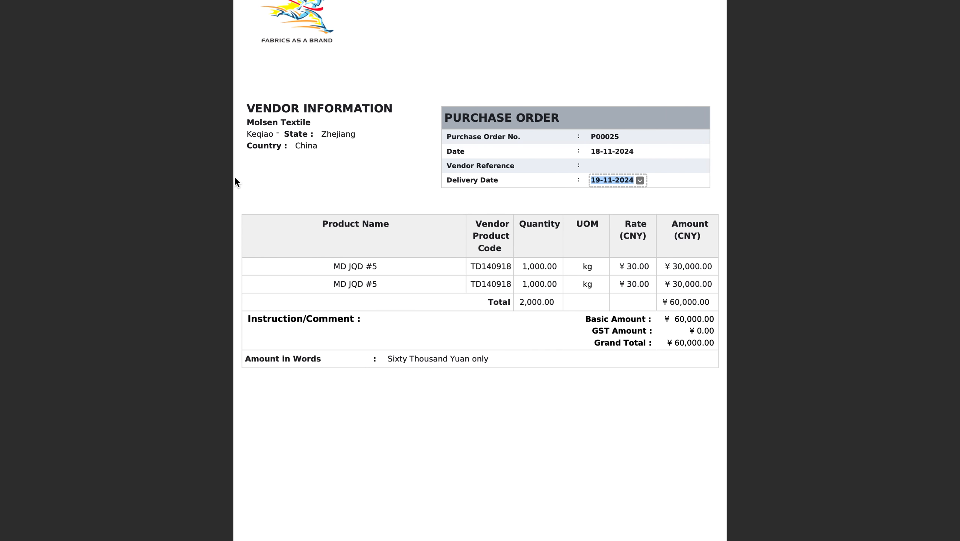